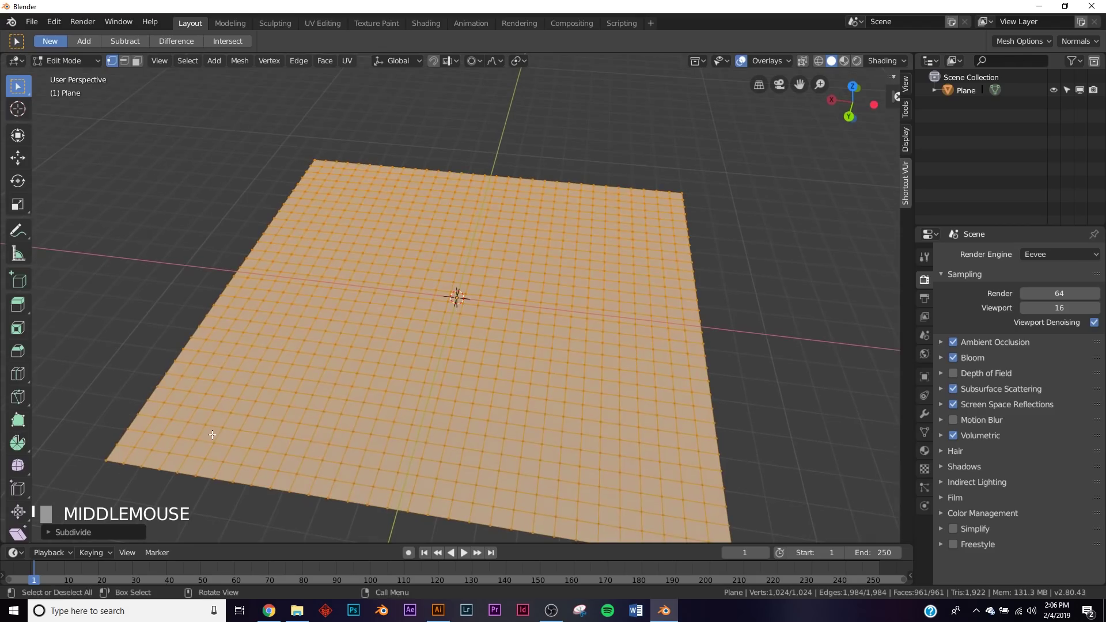
# - Select eight scattered vertices along the plane's two opposite sides and raise them with their neighbours into jagged mountain ranges
pyautogui.click(163, 433)
pyautogui.keyDown('shift'); pyautogui.click(222, 369); pyautogui.keyUp('shift')
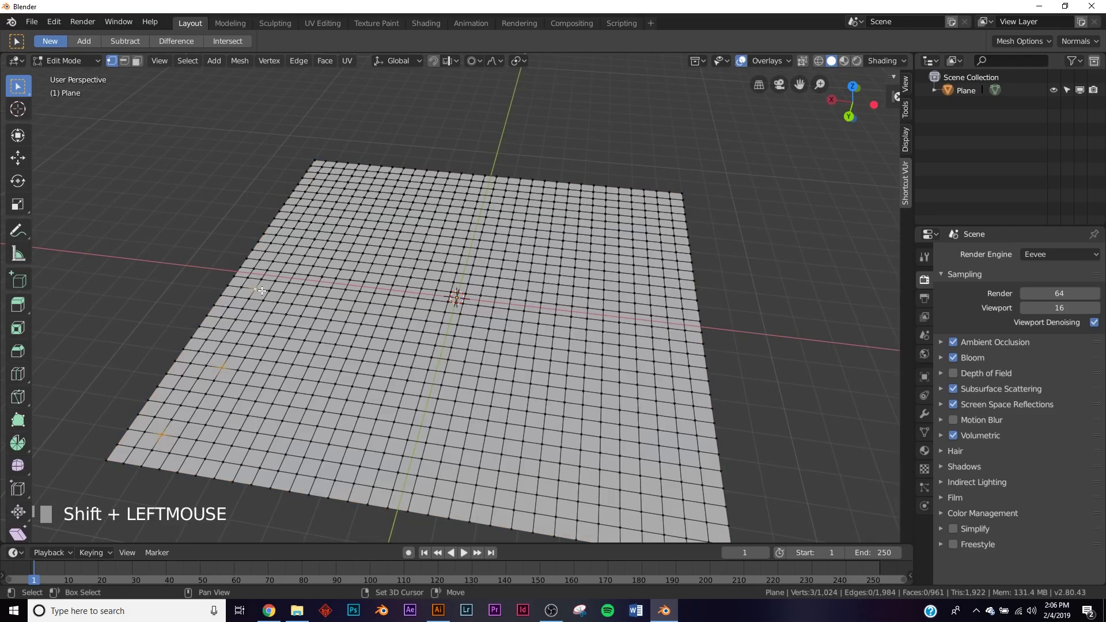
pyautogui.keyDown('shift'); pyautogui.click(318, 197); pyautogui.keyUp('shift')
pyautogui.keyDown('shift'); pyautogui.click(686, 538); pyautogui.keyUp('shift')
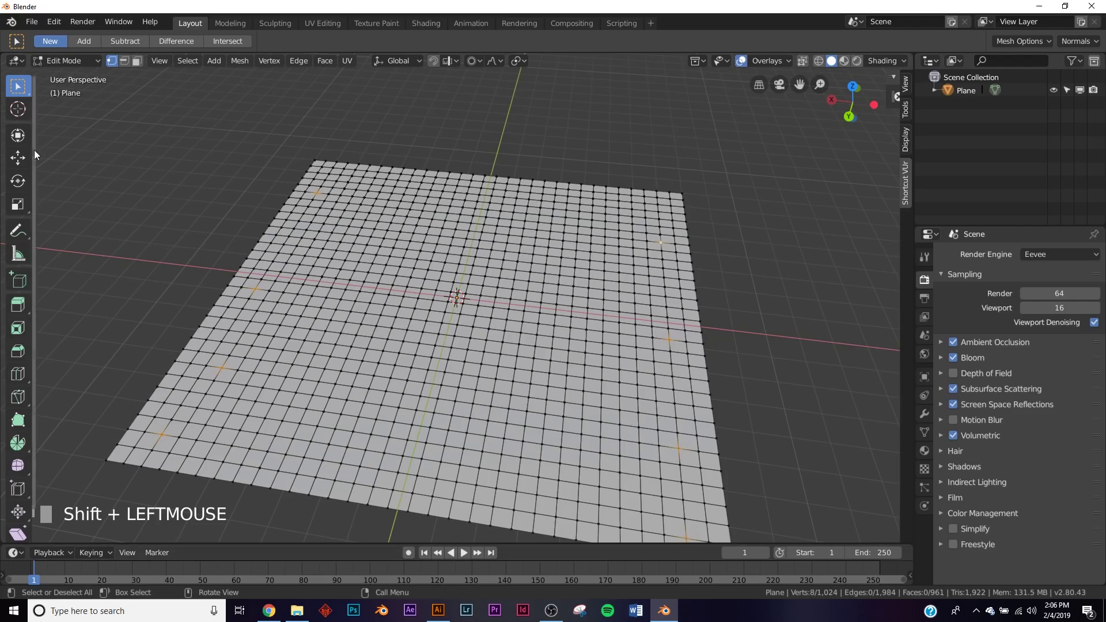
pyautogui.click(18, 136)
pyautogui.moveTo(426, 385); pyautogui.dragTo(462, 345, button='middle')
pyautogui.moveTo(474, 244); pyautogui.dragTo(442, 113)
pyautogui.scroll(11, 446, 138)
pyautogui.scroll(-14, 443, 133)
pyautogui.scroll(2, 444, 126)
pyautogui.scroll(2, 441, 113)
pyautogui.scroll(-2, 441, 113)
pyautogui.scroll(1, 441, 113)
pyautogui.scroll(1, 441, 113)
pyautogui.scroll(-1, 441, 112)
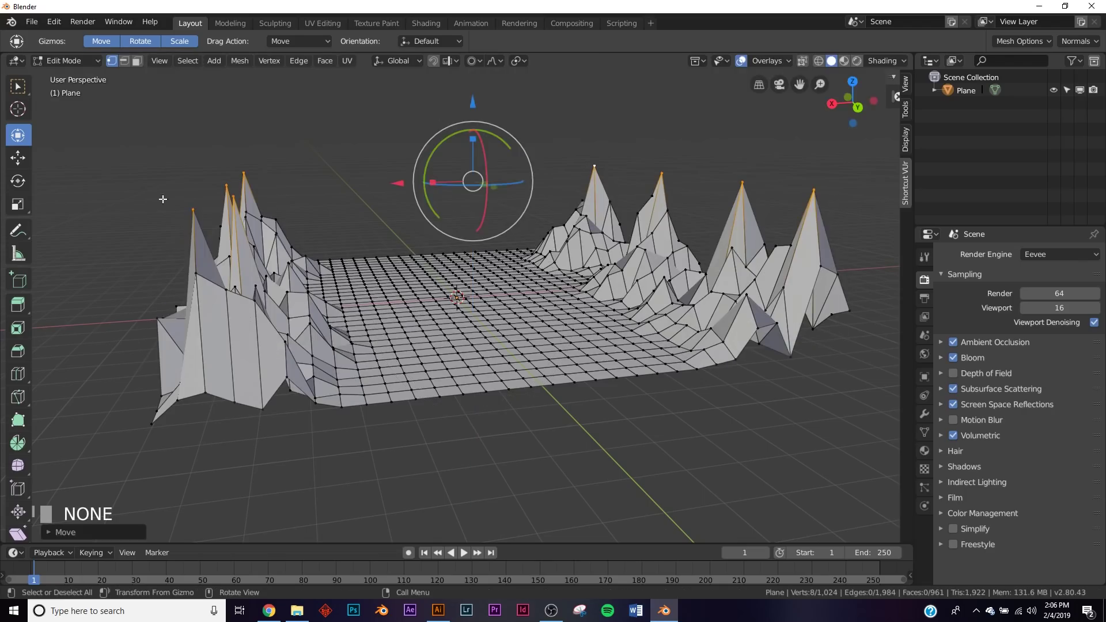
# - Raise the nearest peak of one mountain range and the second peak of the opposite range slightly higher
pyautogui.click(195, 214)
pyautogui.moveTo(183, 130); pyautogui.dragTo(181, 100)
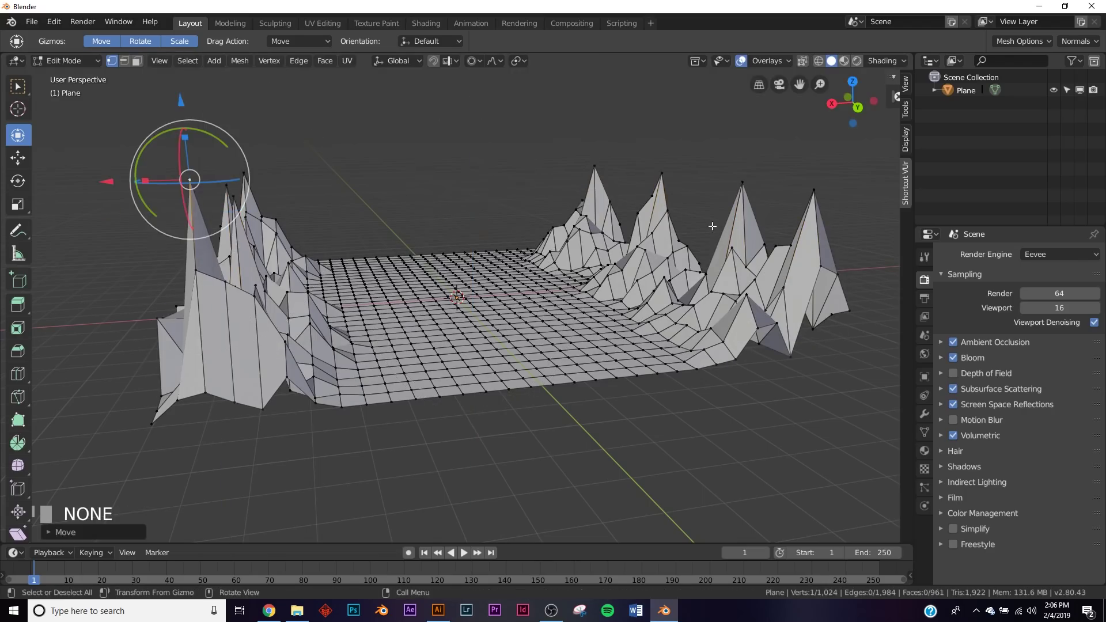
pyautogui.click(664, 177)
pyautogui.moveTo(668, 96); pyautogui.dragTo(670, 65)
pyautogui.click(743, 181)
pyautogui.moveTo(750, 121); pyautogui.dragTo(746, 132)
pyautogui.hotkey('ctrl', 'z')
# - Lower the tall peak at the far end of the first range slightly and return to Object Mode
pyautogui.click(240, 171)
pyautogui.moveTo(241, 101); pyautogui.dragTo(245, 121)
pyautogui.moveTo(244, 121); pyautogui.dragTo(510, 322, button='middle')
pyautogui.press('Tab')
pyautogui.scroll(3, 512, 323)
pyautogui.moveTo(610, 346); pyautogui.dragTo(513, 371, button='middle')
pyautogui.scroll(-5, 514, 374)
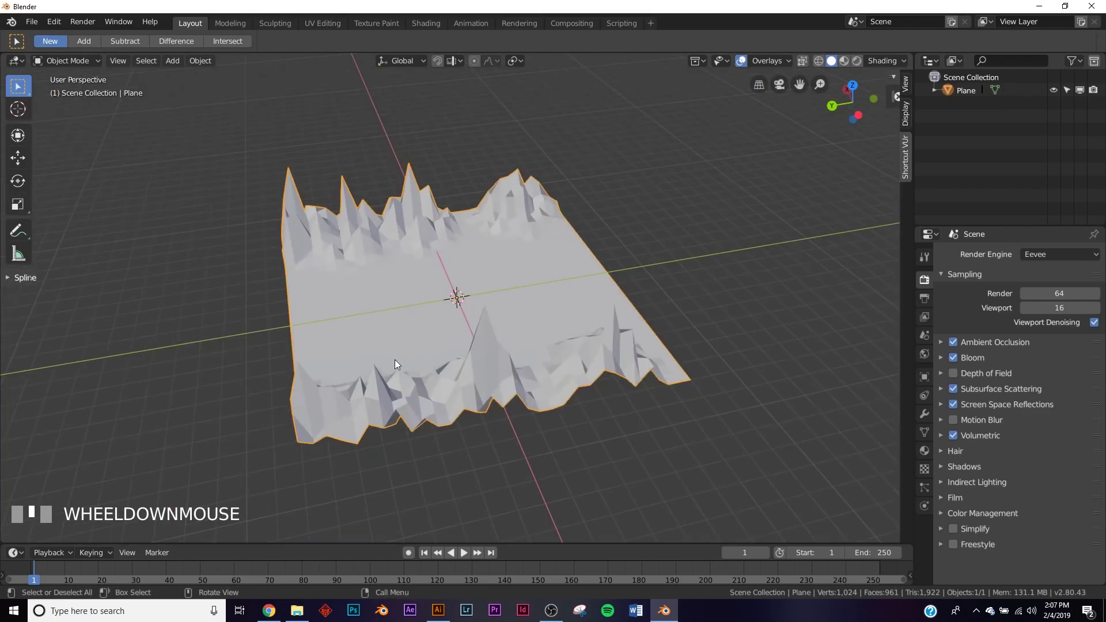
pyautogui.moveTo(395, 363); pyautogui.dragTo(673, 390, button='middle')
pyautogui.moveTo(564, 348); pyautogui.dragTo(520, 301, button='middle')
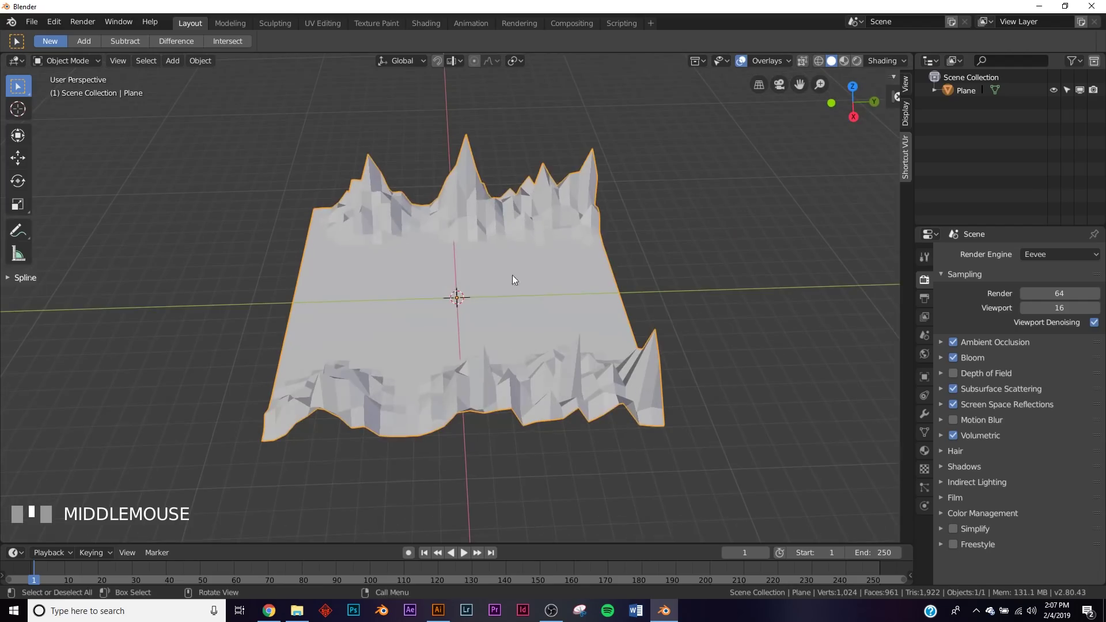
# - Add a plain axes empty at the scene origin
pyautogui.hotkey('shift', 'a')
pyautogui.moveTo(613, 354); pyautogui.dragTo(658, 308, button='middle')
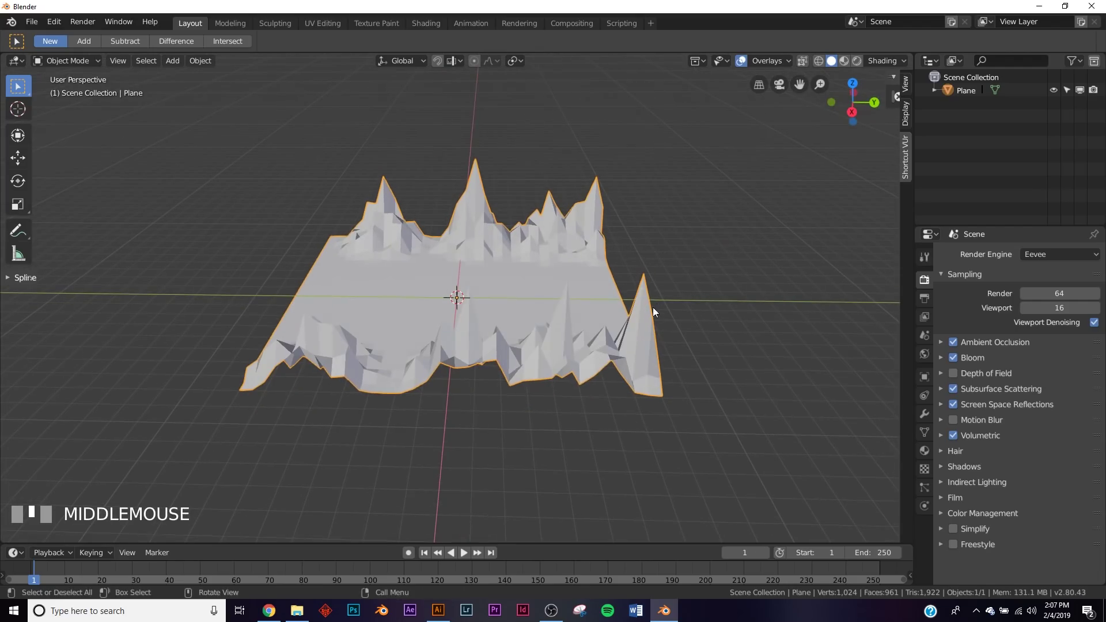
pyautogui.hotkey('shift', 'a')
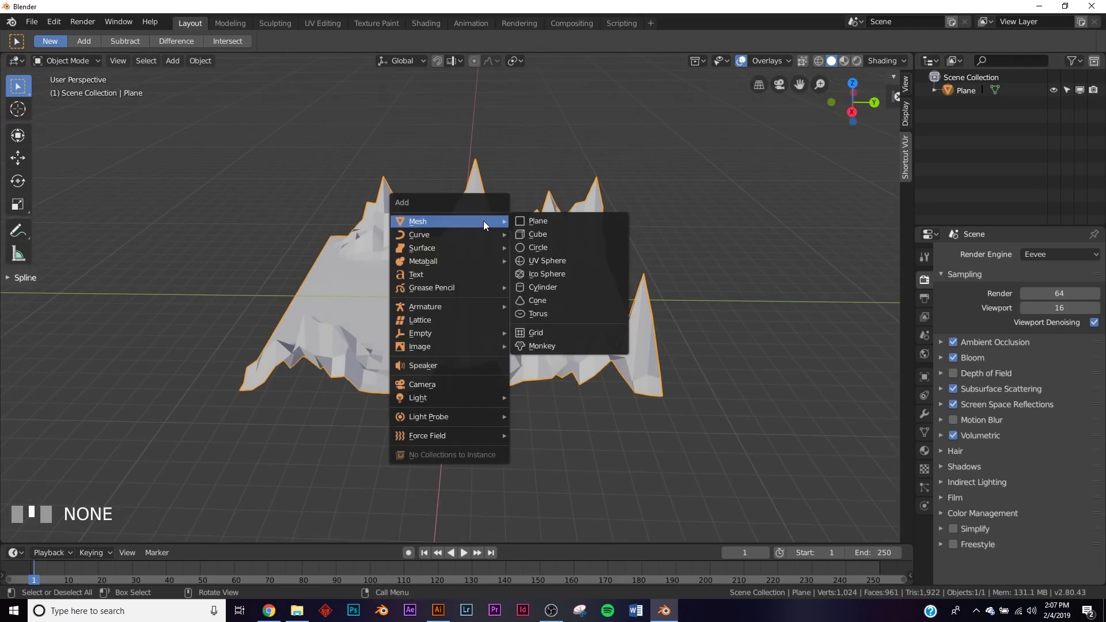
pyautogui.moveTo(434, 232)
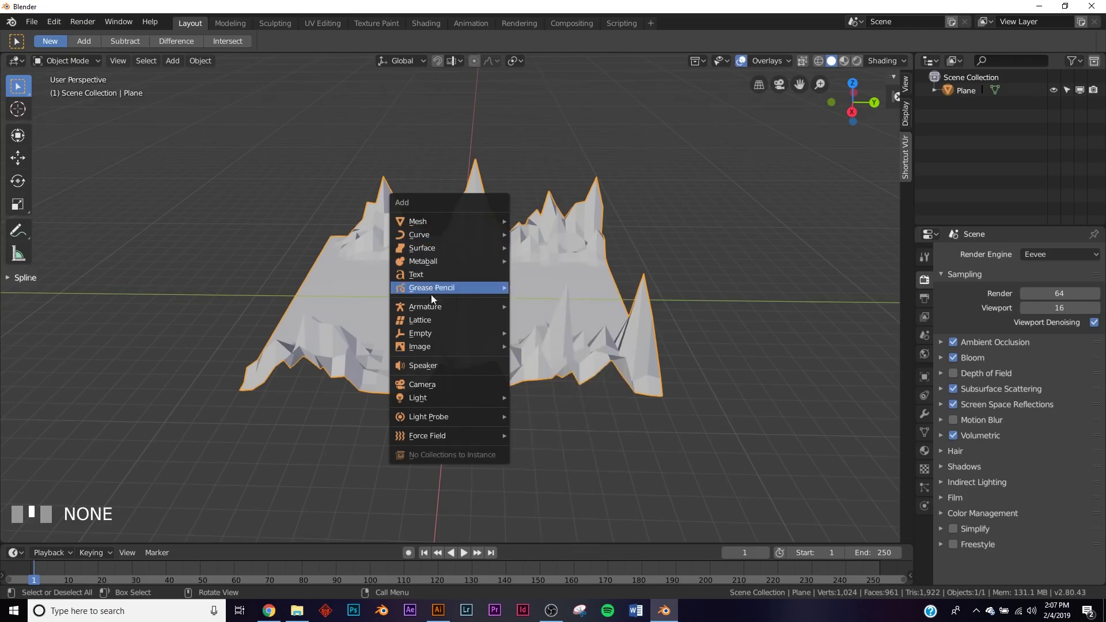
pyautogui.moveTo(430, 331)
pyautogui.click(585, 334)
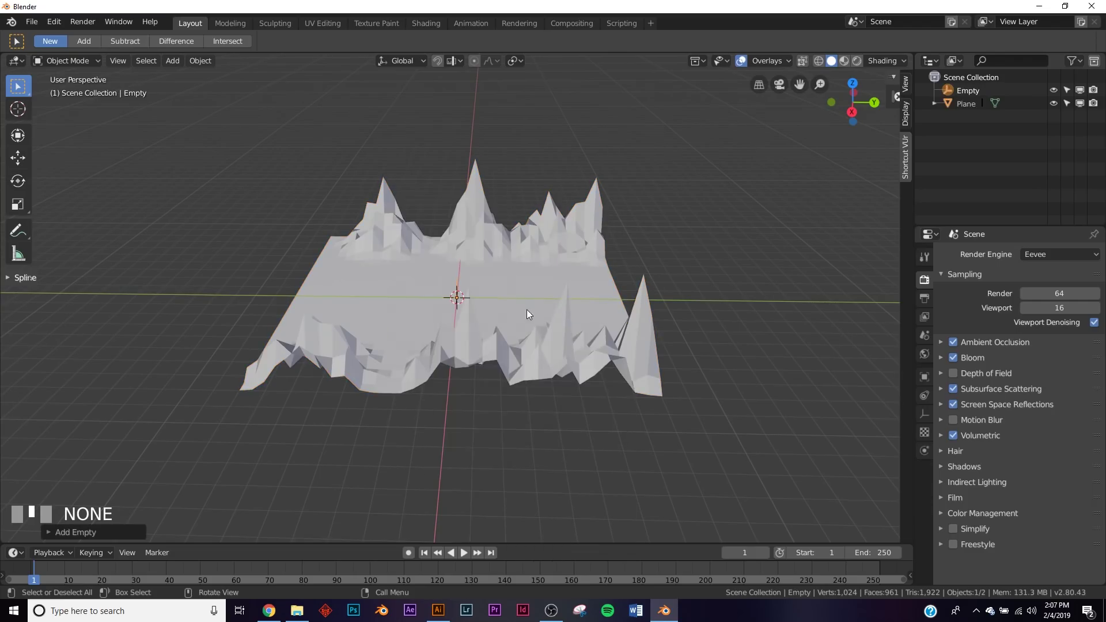
# - Move the empty 8 m along the Y axis with snapping so it sits on the terrain's edge
pyautogui.click(22, 133)
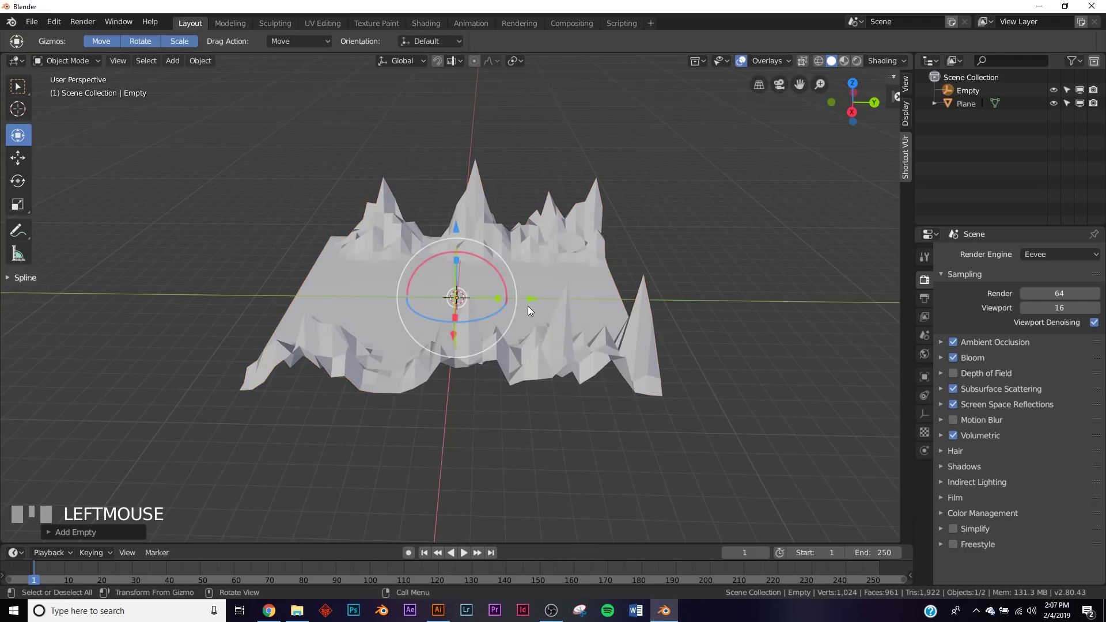
pyautogui.keyDown('ctrl'); pyautogui.moveTo(529, 299); pyautogui.dragTo(608, 296); pyautogui.keyUp('ctrl')
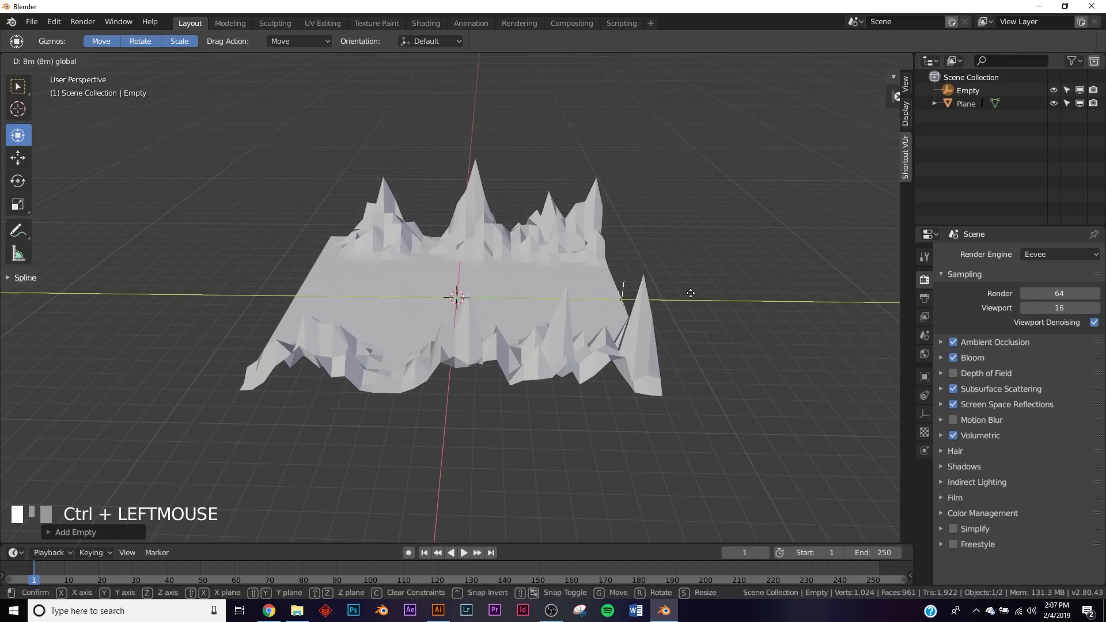
pyautogui.keyDown('ctrl'); pyautogui.moveTo(690, 293); pyautogui.dragTo(690, 295); pyautogui.keyUp('ctrl')
pyautogui.scroll(4, 696, 320)
pyautogui.moveTo(561, 300); pyautogui.dragTo(548, 300, button='middle')
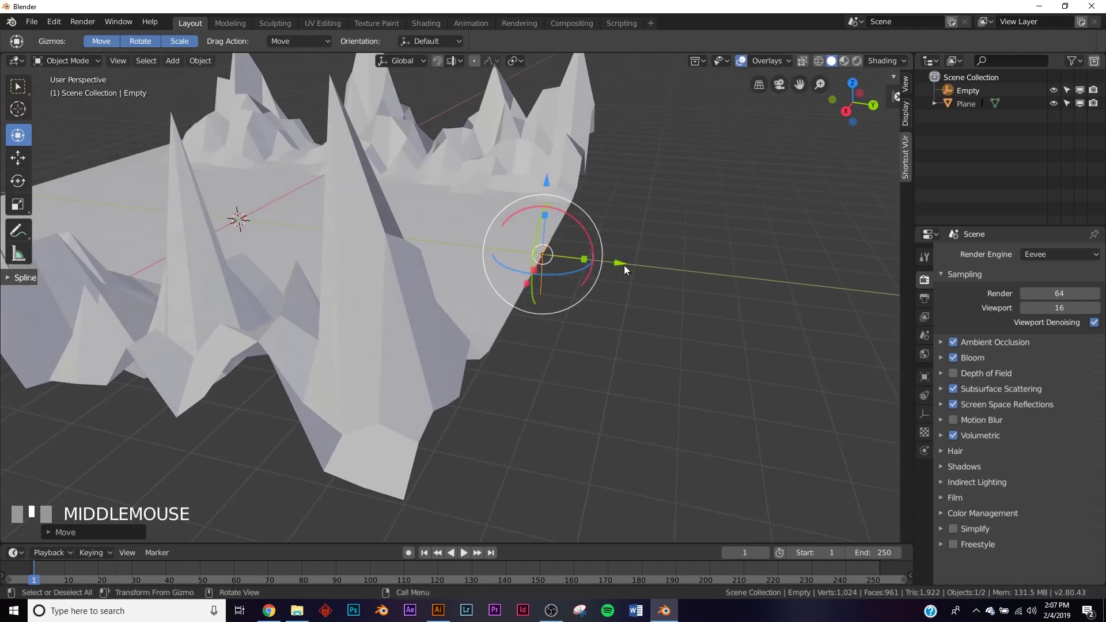
pyautogui.keyDown('ctrl'); pyautogui.moveTo(620, 264); pyautogui.dragTo(599, 259); pyautogui.keyUp('ctrl')
pyautogui.hotkey('ctrl', 'z')
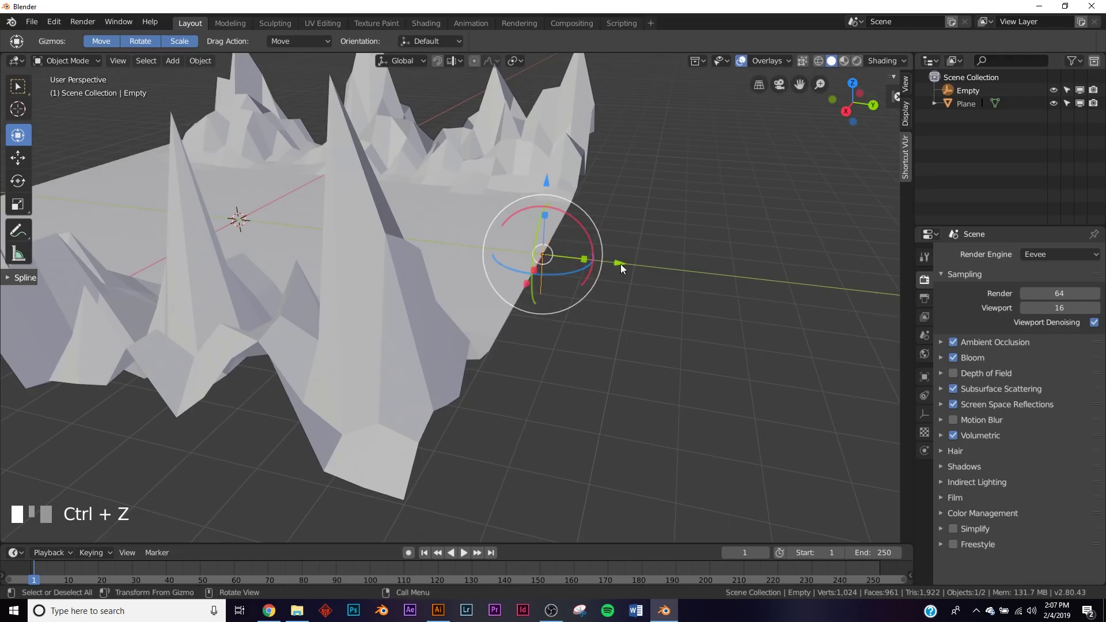
# - Add a Mirror modifier to the terrain plane and set the Empty as its mirror object
pyautogui.moveTo(621, 263); pyautogui.dragTo(533, 300, button='middle')
pyautogui.click(468, 334)
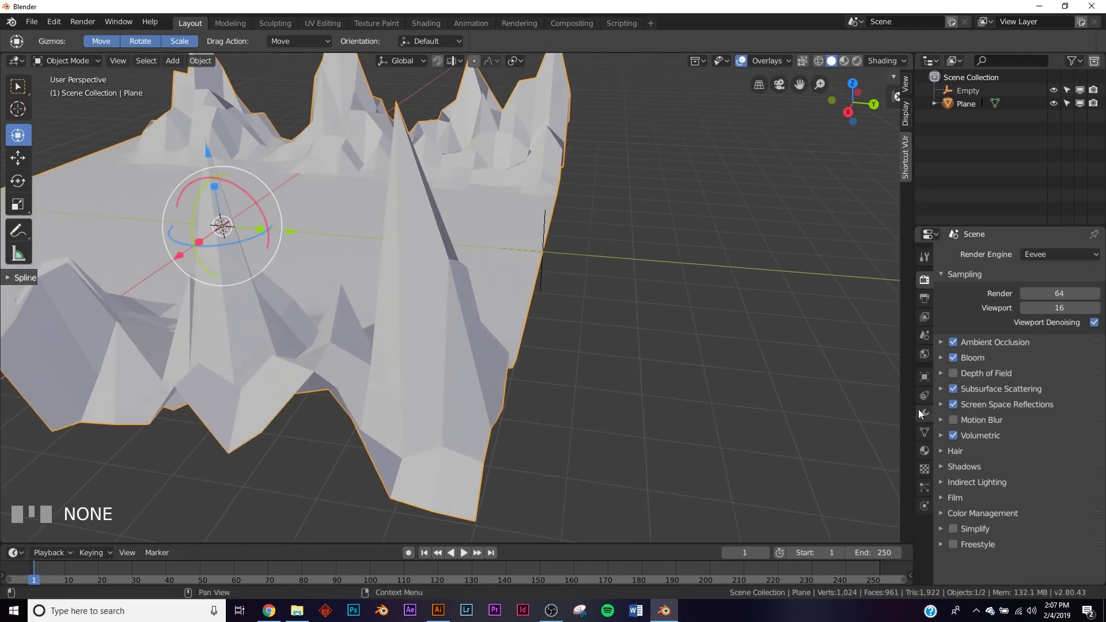
pyautogui.click(924, 413)
pyautogui.click(985, 253)
pyautogui.click(844, 382)
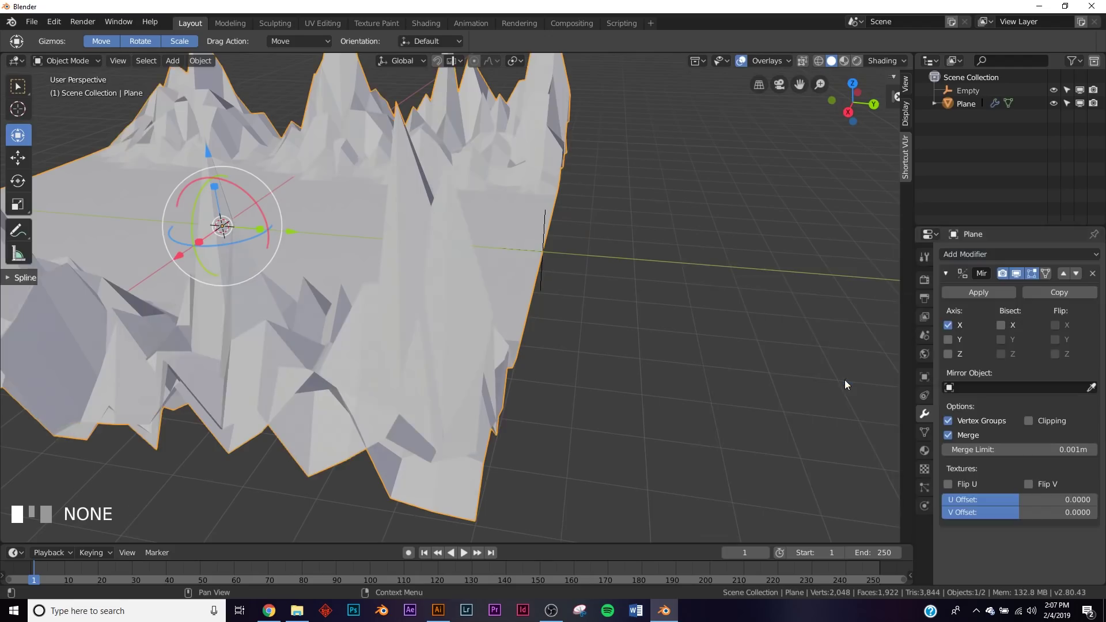
pyautogui.click(973, 390)
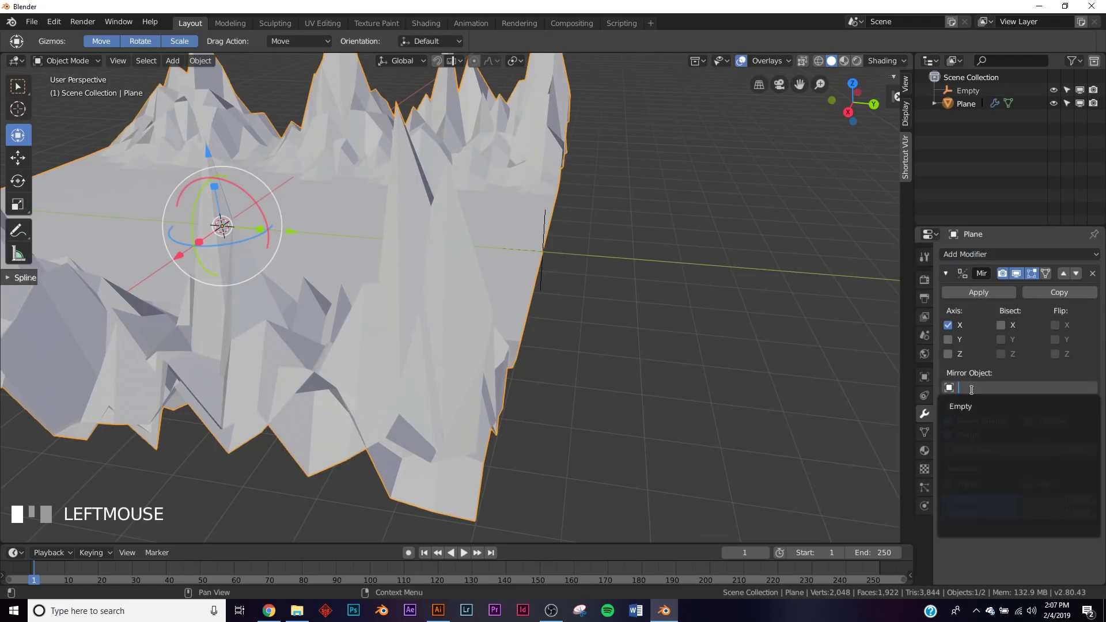
pyautogui.click(973, 409)
# - Change the Mirror modifier's axis from X to Y only to extend the terrain lengthwise
pyautogui.click(950, 326)
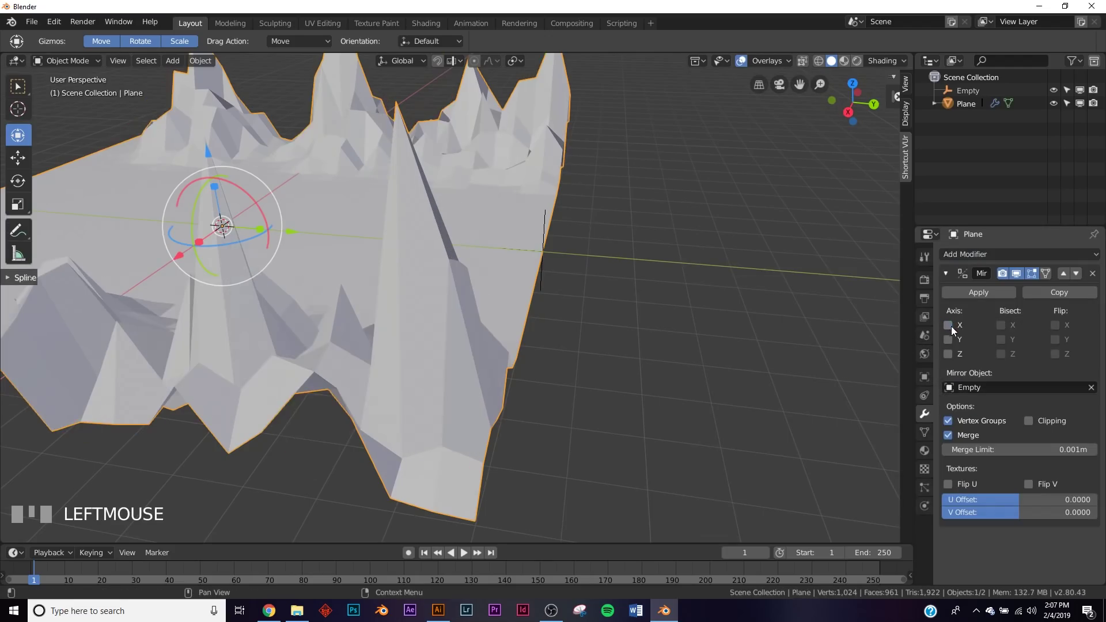
pyautogui.click(947, 339)
pyautogui.scroll(-4, 477, 301)
pyautogui.moveTo(431, 287); pyautogui.dragTo(633, 241, button='middle')
pyautogui.scroll(4, 582, 261)
pyautogui.scroll(-4, 489, 306)
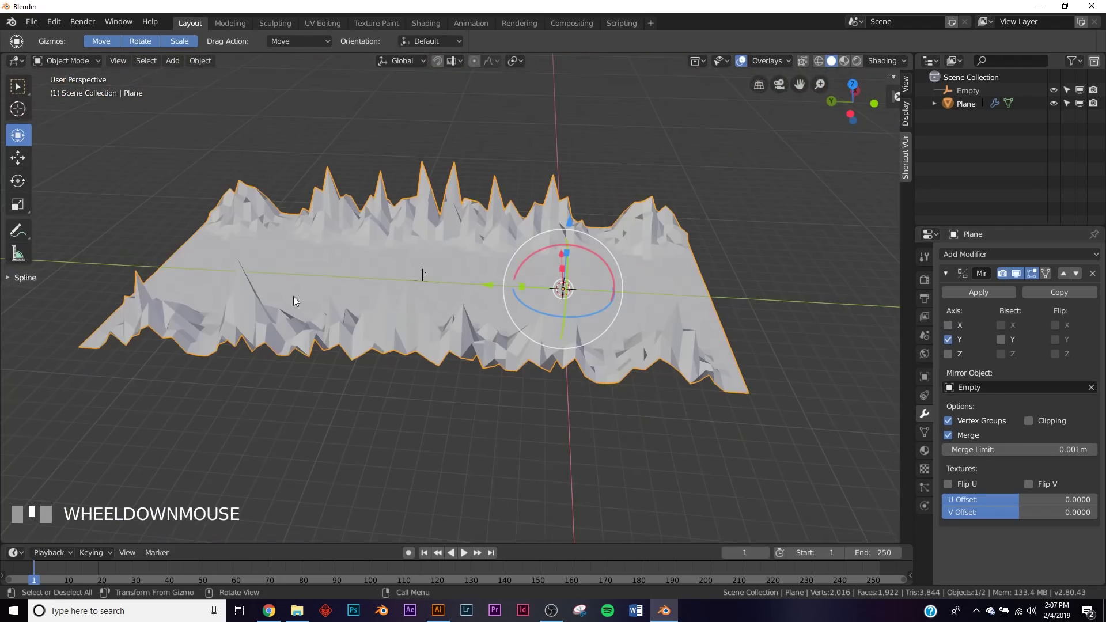
pyautogui.moveTo(582, 268); pyautogui.dragTo(441, 305, button='middle')
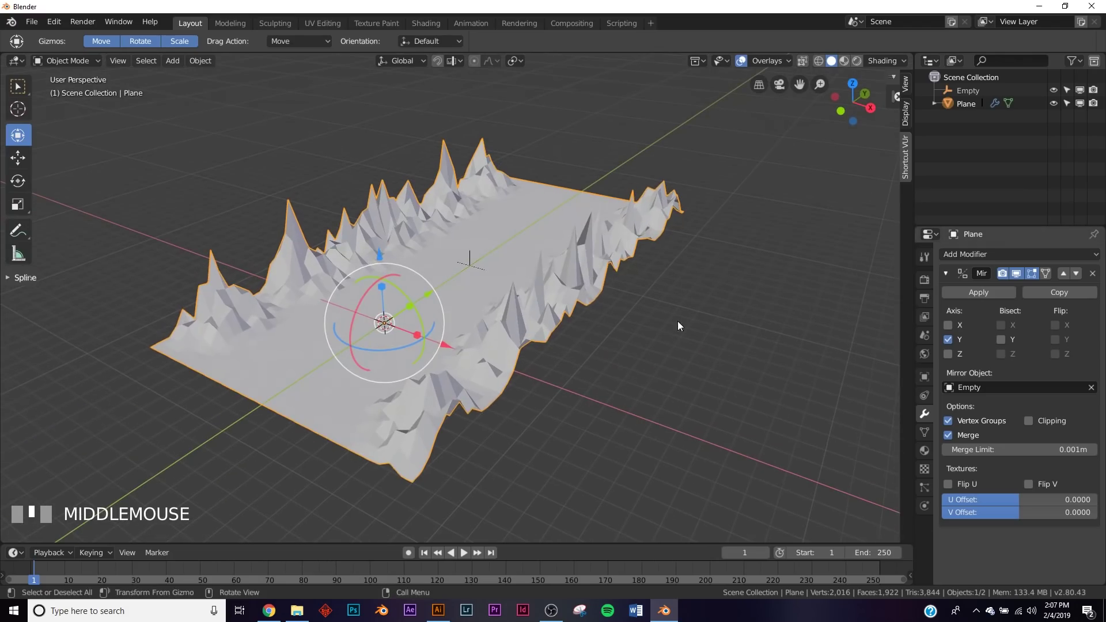
pyautogui.moveTo(390, 371); pyautogui.dragTo(301, 375, button='middle')
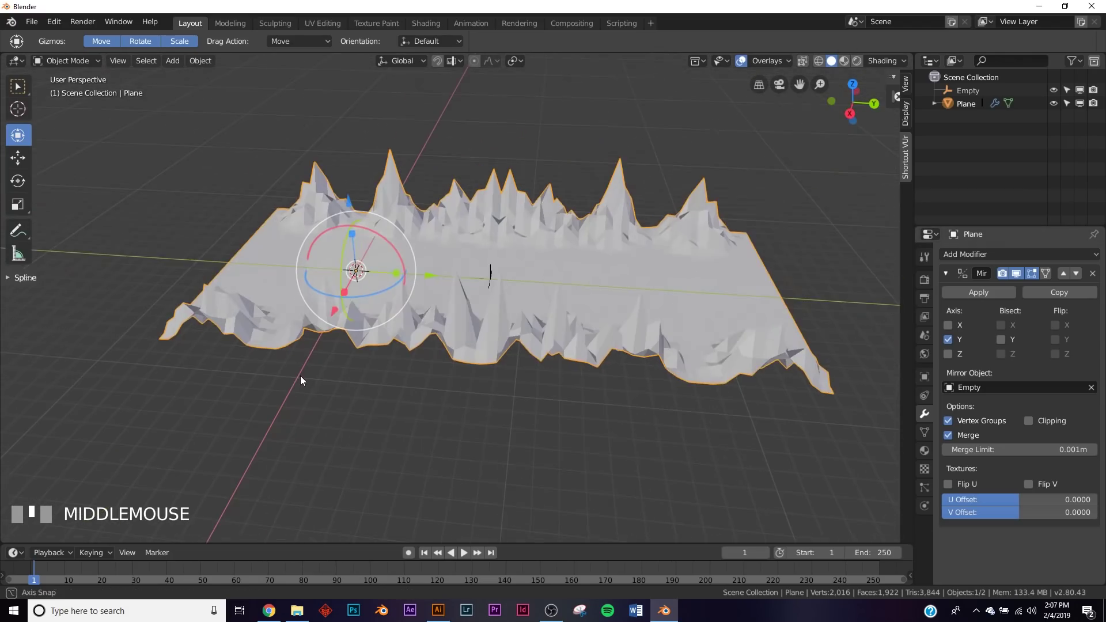
pyautogui.scroll(2, 385, 310)
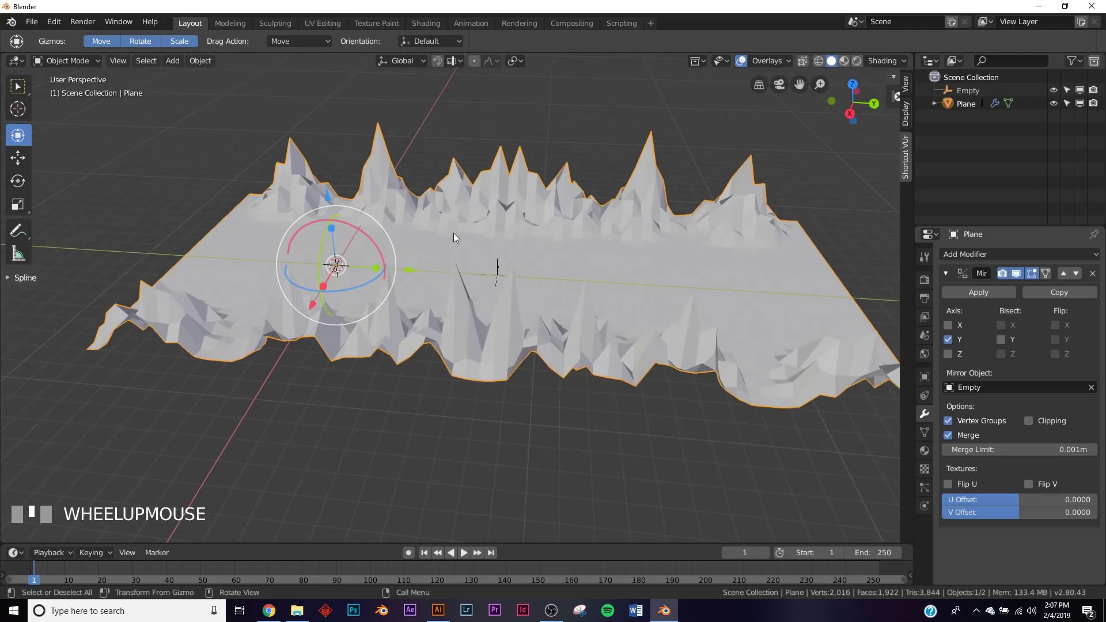
# - Add a camera and move it -8 m along the Y axis to the near end of the terrain
pyautogui.hotkey('shift', 'a')
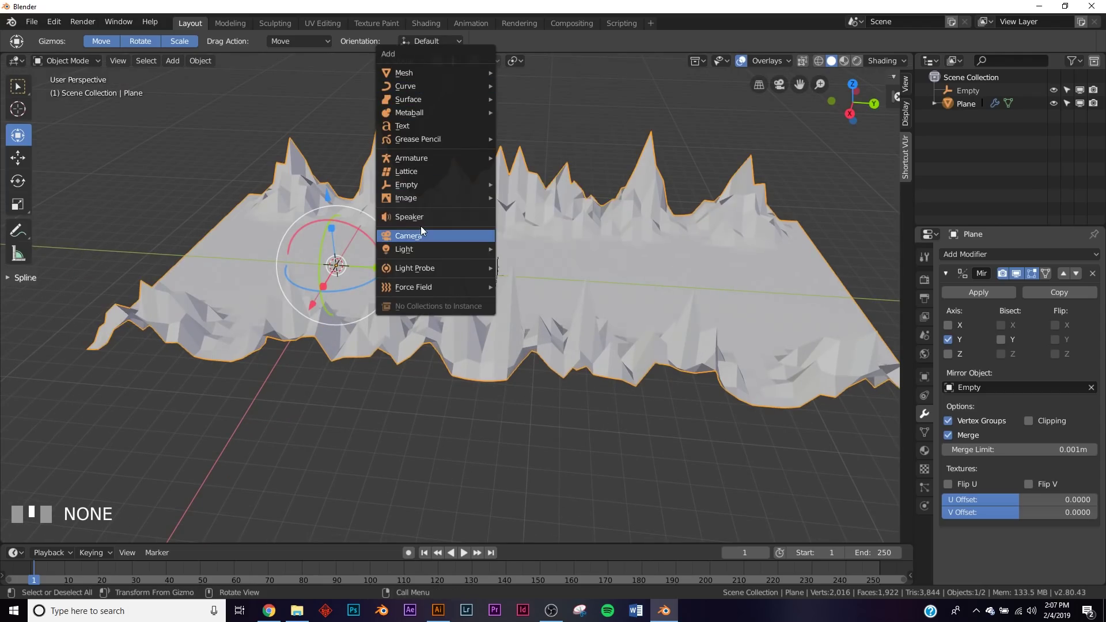
pyautogui.click(420, 235)
pyautogui.moveTo(412, 274); pyautogui.dragTo(463, 236, button='middle')
pyautogui.keyDown('ctrl'); pyautogui.moveTo(458, 221); pyautogui.dragTo(370, 228); pyautogui.keyUp('ctrl')
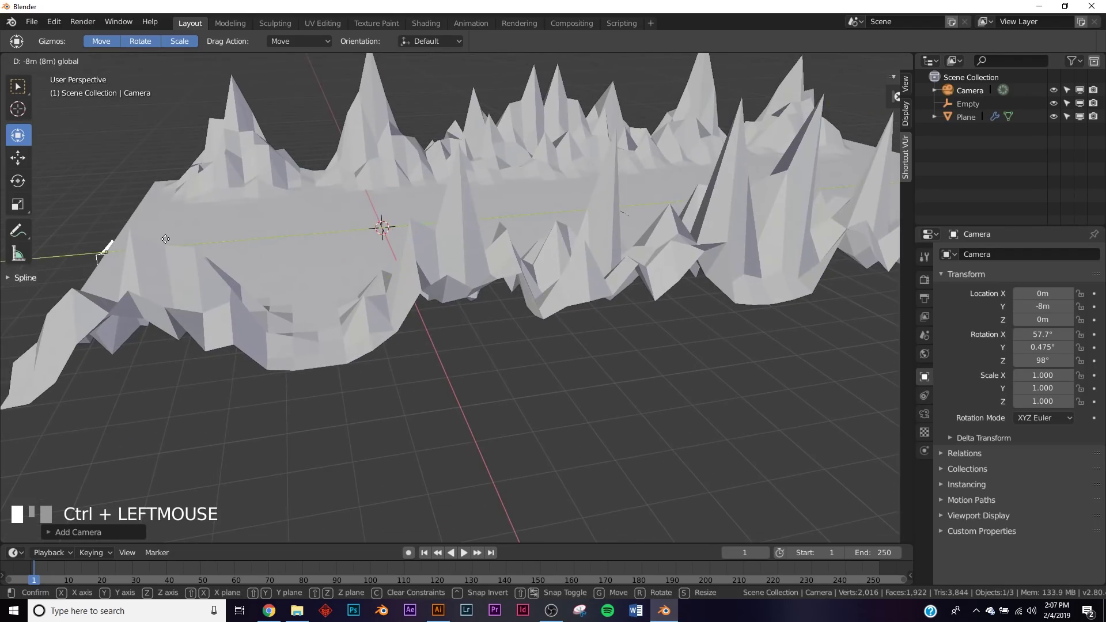
pyautogui.keyDown('ctrl'); pyautogui.moveTo(174, 239); pyautogui.dragTo(174, 238); pyautogui.keyUp('ctrl')
pyautogui.moveTo(173, 239); pyautogui.dragTo(253, 307, button='middle')
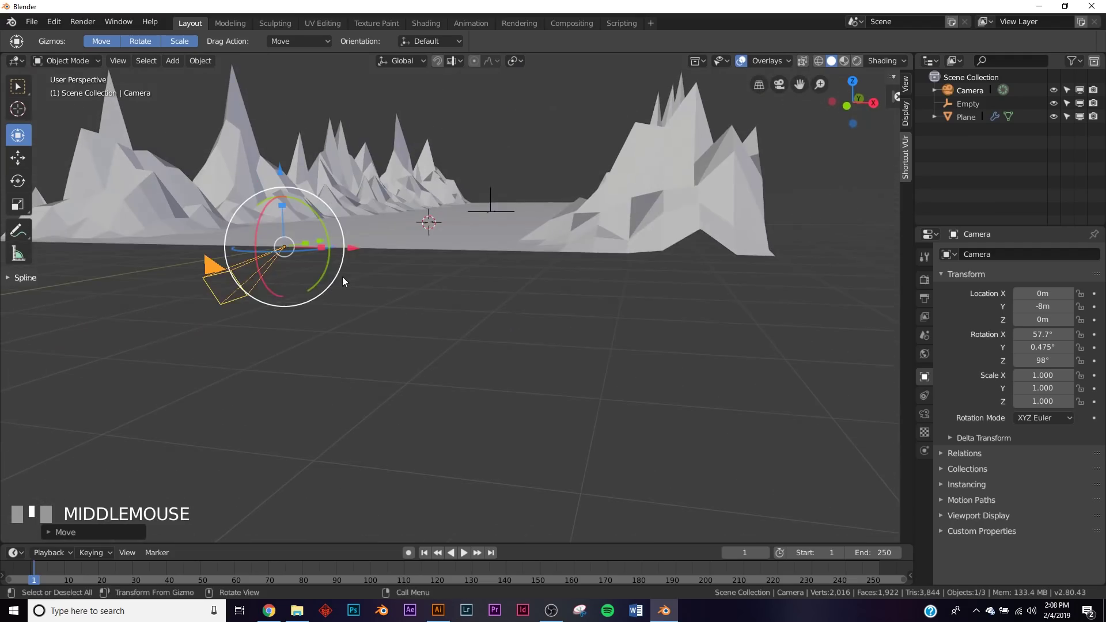
pyautogui.moveTo(342, 281); pyautogui.dragTo(316, 298, button='middle')
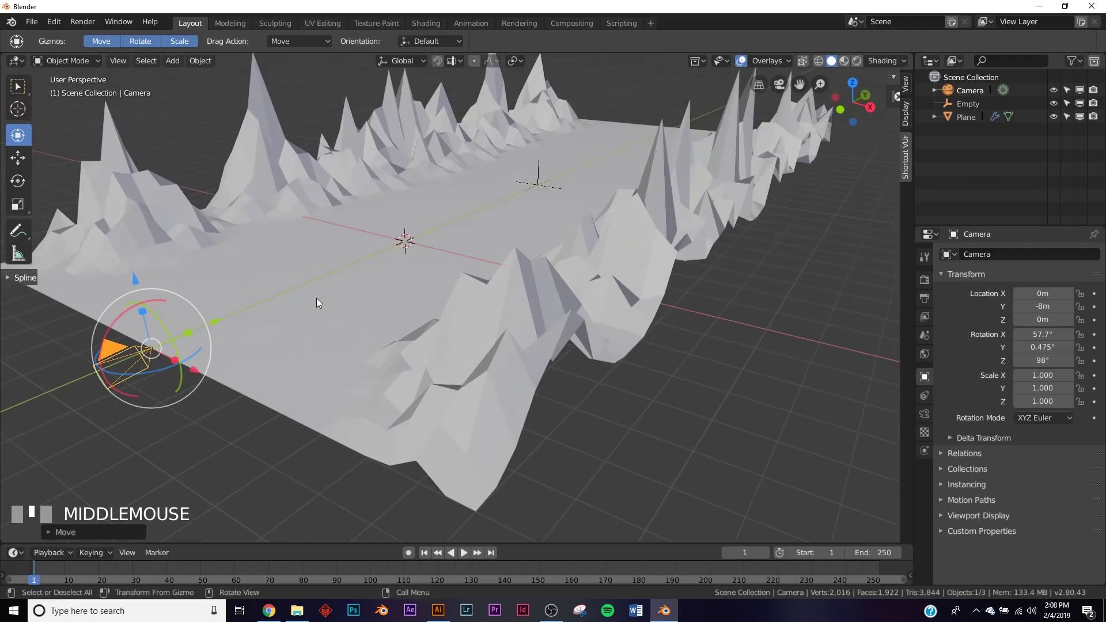
# - Re-enter the camera's Y location as -8 m
pyautogui.click(1040, 307)
pyautogui.press('KP_Enter')
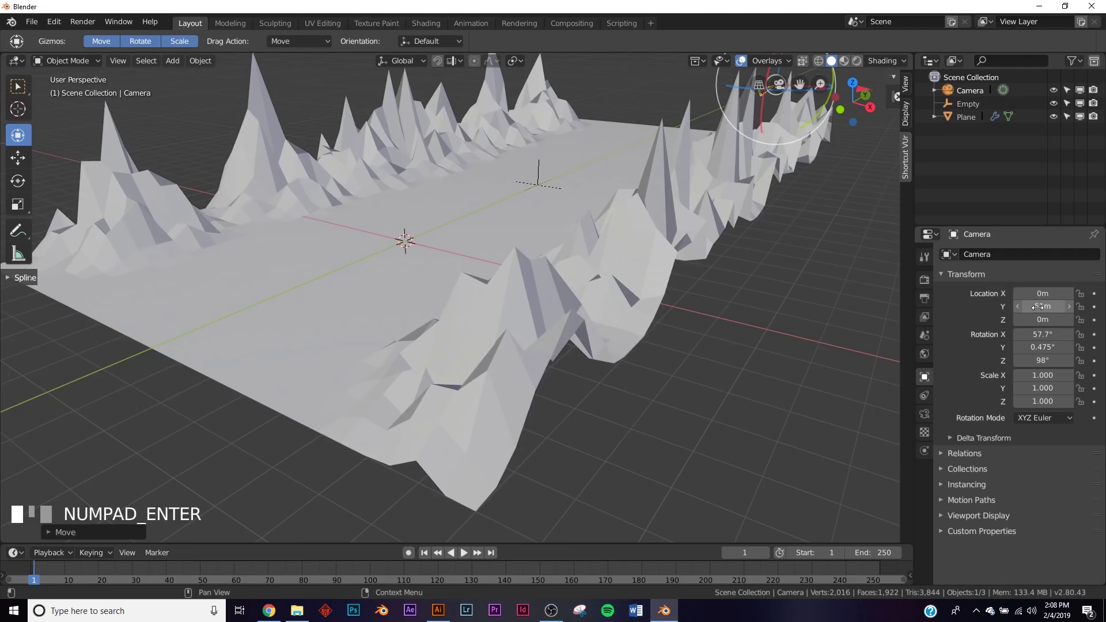
pyautogui.click(1043, 311)
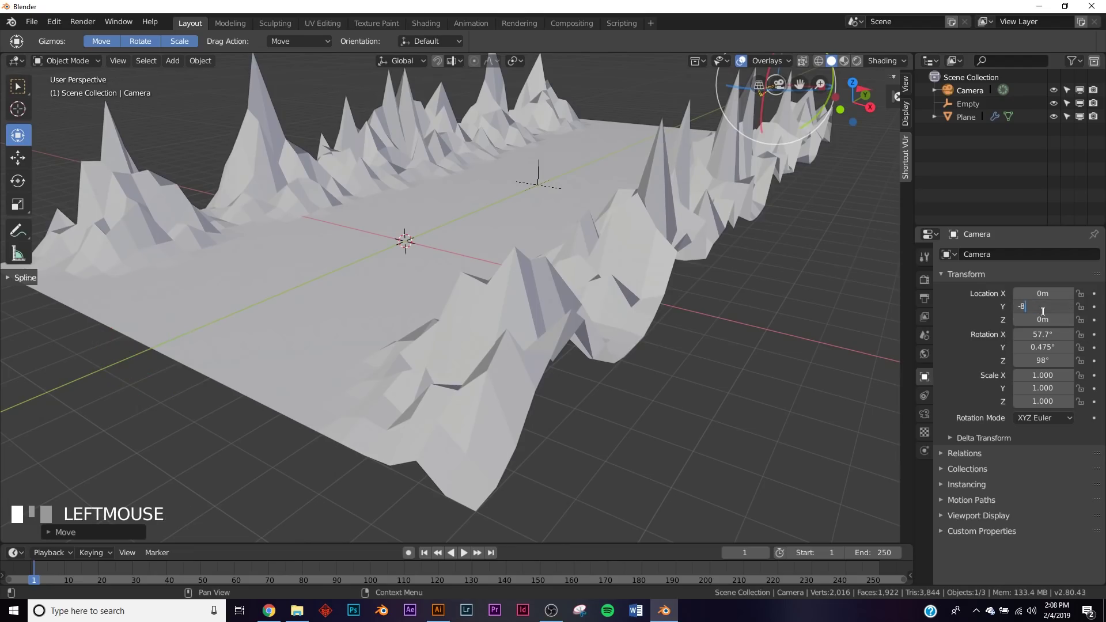
pyautogui.write('-8')
pyautogui.press('KP_Enter')
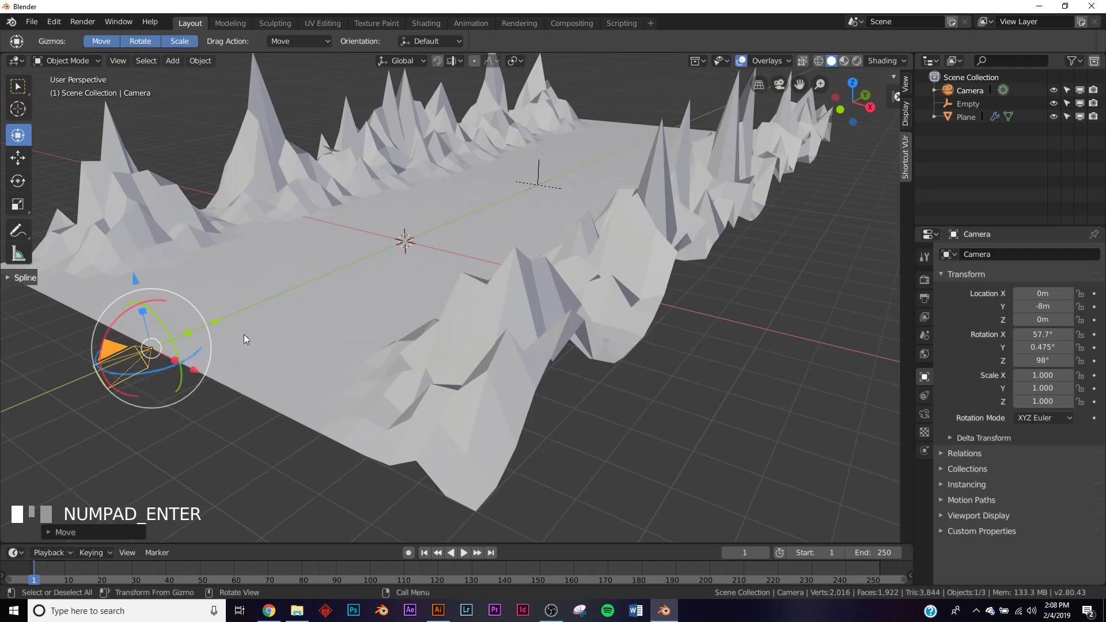
# - Set the camera's rotation to 90° on X, 0° on Y and 0° on Z
pyautogui.moveTo(244, 338); pyautogui.dragTo(471, 236, button='middle')
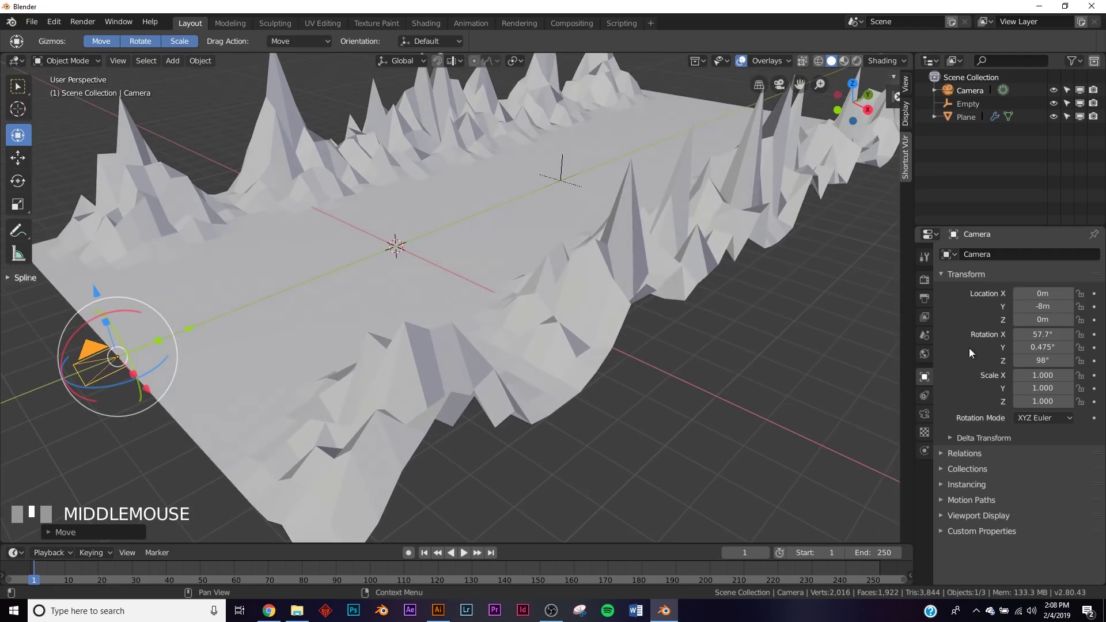
pyautogui.click(1029, 335)
pyautogui.write('90')
pyautogui.press('KP_Enter')
pyautogui.click(1035, 345)
pyautogui.write('0')
pyautogui.press('KP_Enter')
pyautogui.click(1035, 360)
pyautogui.write('0')
pyautogui.press('KP_Enter')
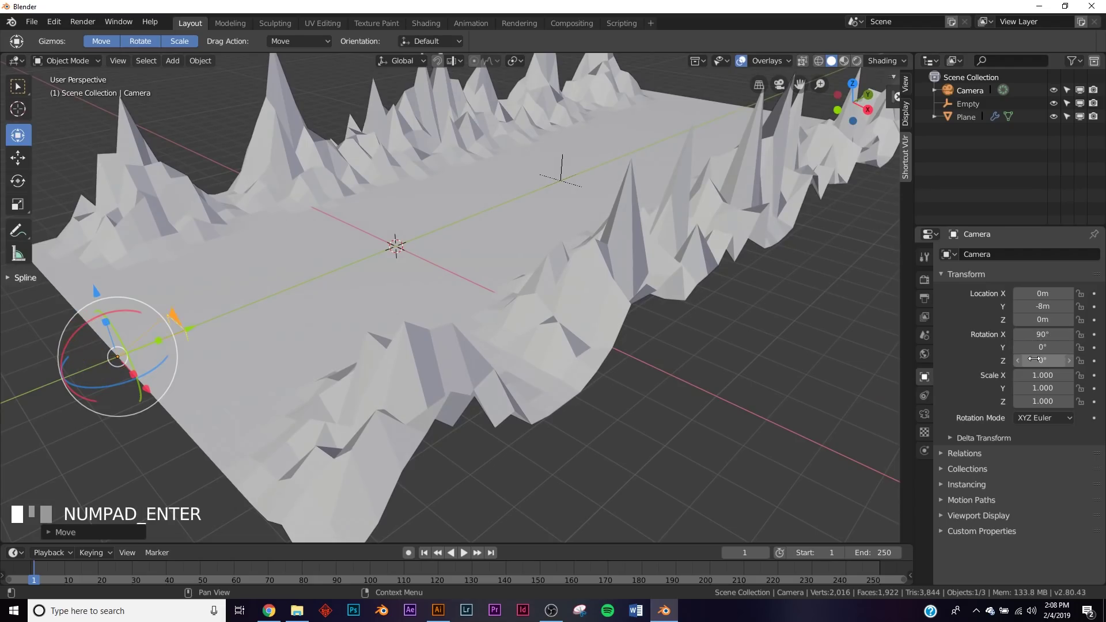
# - Raise the camera to a height of about 0.57 m and check the framing through the camera view
pyautogui.moveTo(96, 292); pyautogui.dragTo(93, 268)
pyautogui.press('KP_0')
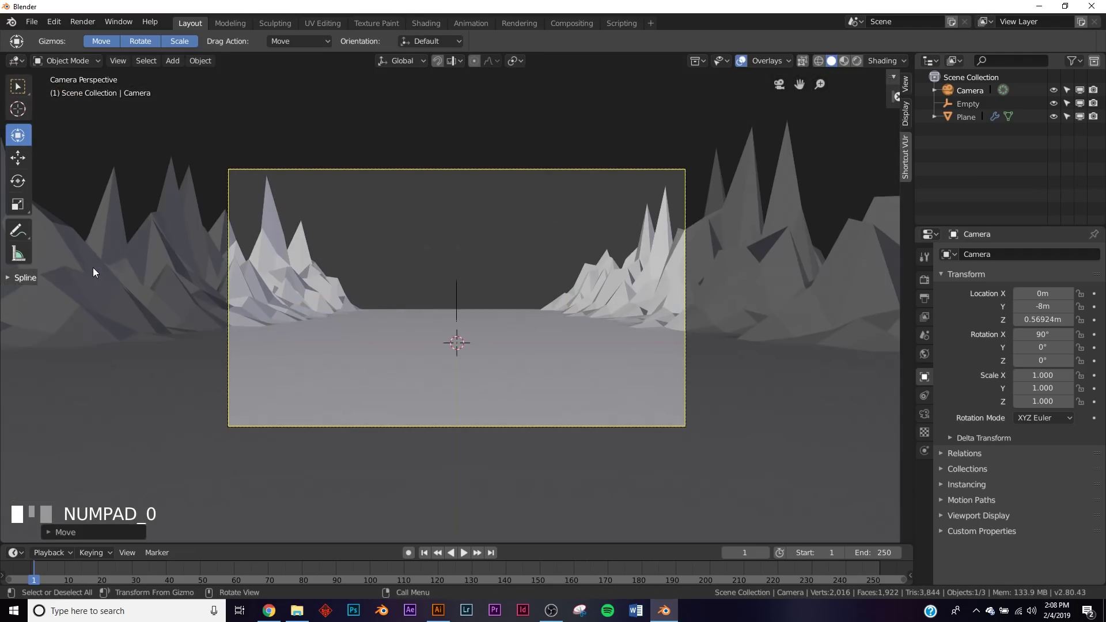
pyautogui.scroll(-5, 510, 347)
pyautogui.scroll(6, 510, 347)
pyautogui.moveTo(545, 330); pyautogui.dragTo(421, 364, button='middle')
pyautogui.scroll(-4, 466, 354)
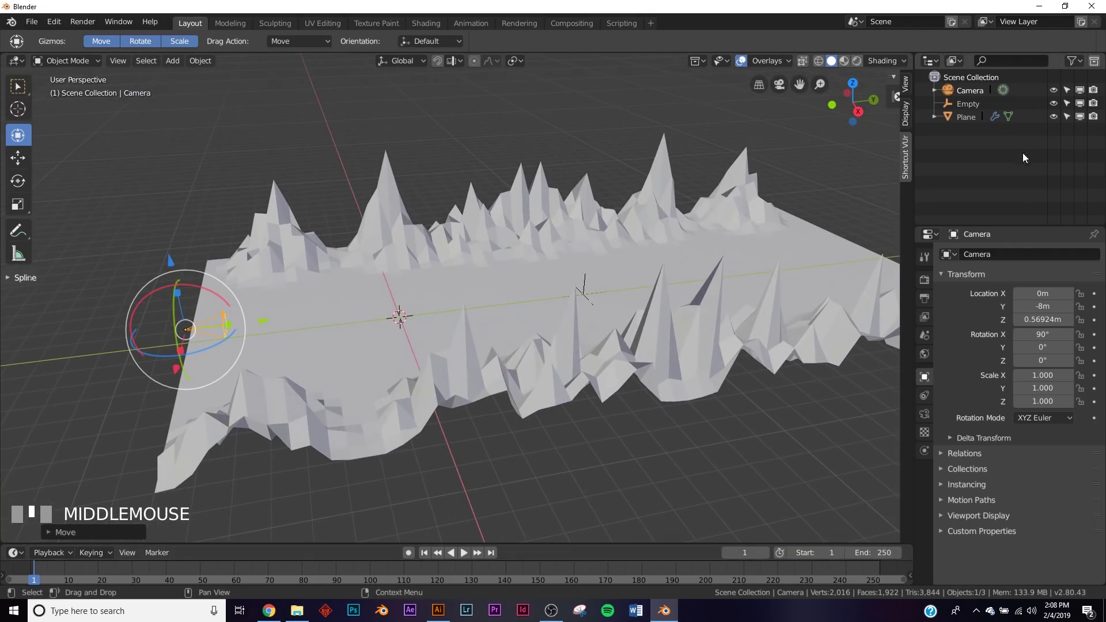
# - Check the frame rate in the scene's output settings
pyautogui.click(924, 279)
pyautogui.click(928, 299)
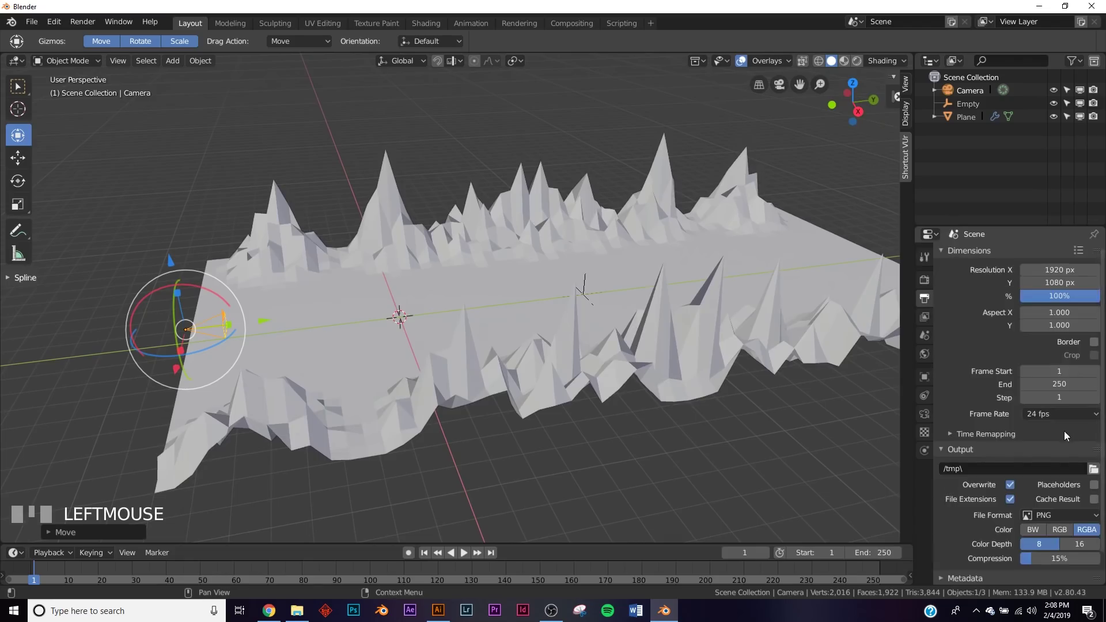
pyautogui.click(1048, 416)
pyautogui.click(1048, 416)
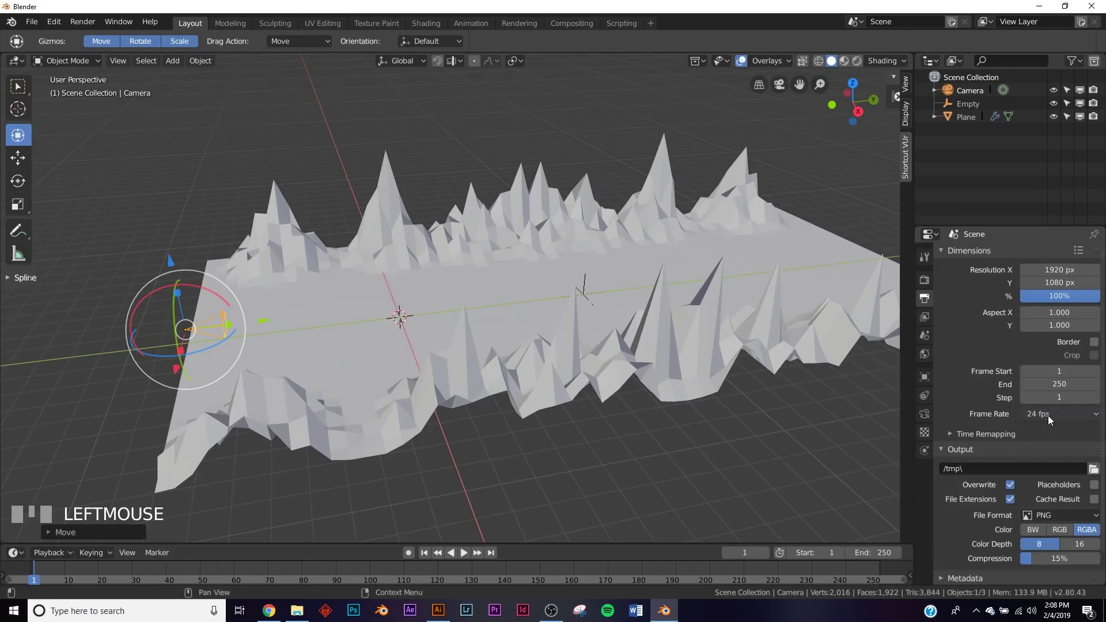
# - Set the scene's end frame to 120
pyautogui.click(924, 279)
pyautogui.write('120')
pyautogui.press('KP_Enter')
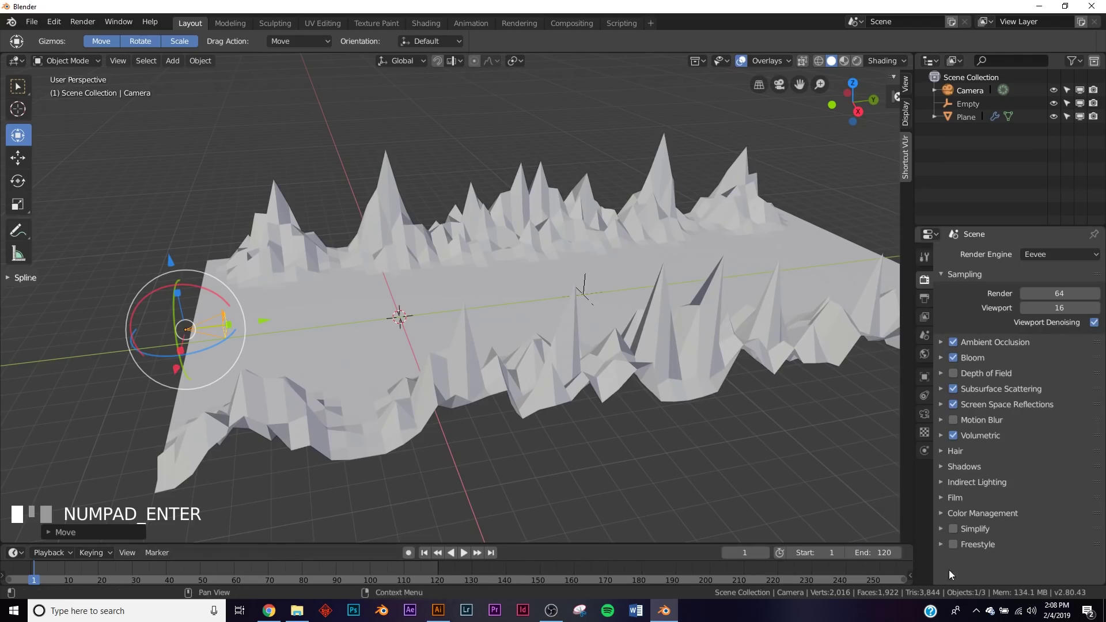
pyautogui.moveTo(783, 582); pyautogui.dragTo(627, 574)
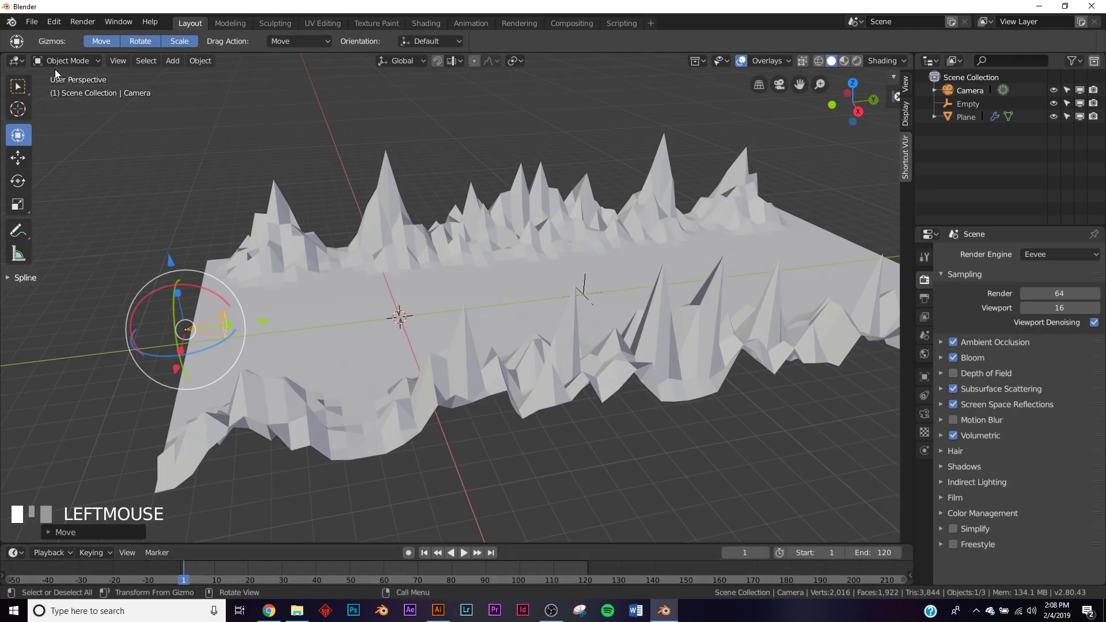
# - Change the default keyframe interpolation to Linear in the animation preferences
pyautogui.click(47, 25)
pyautogui.click(67, 178)
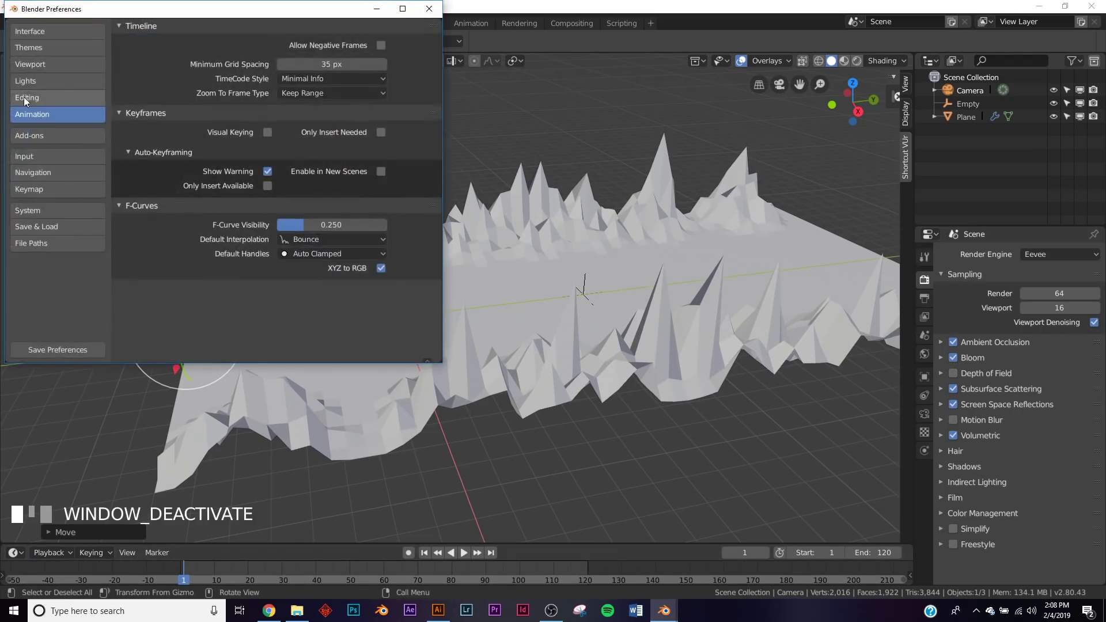
pyautogui.click(314, 237)
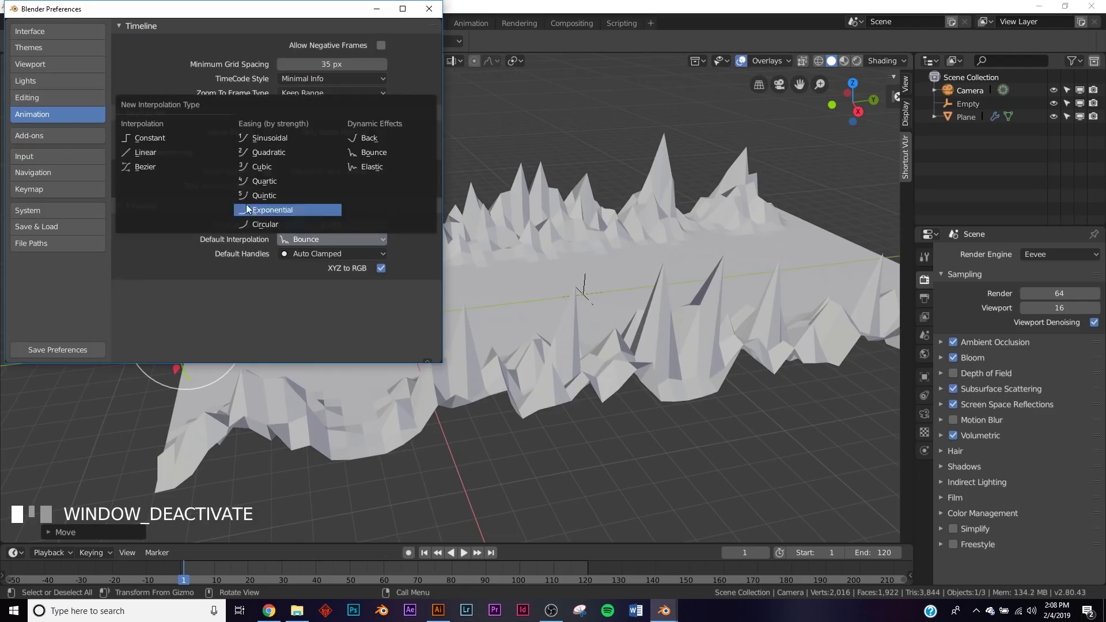
pyautogui.click(149, 149)
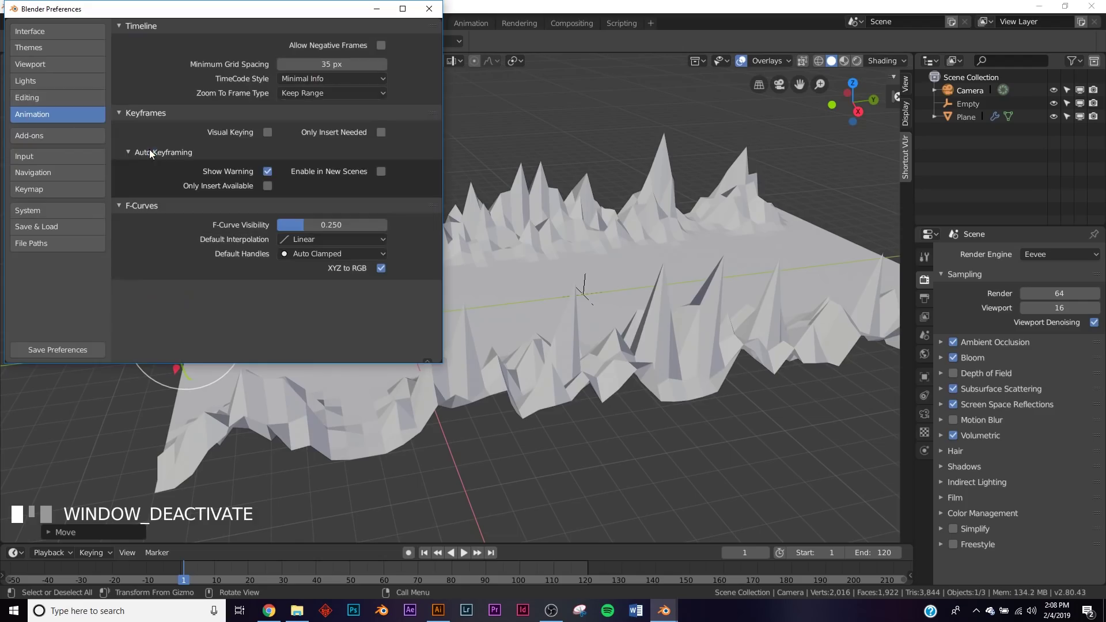
pyautogui.click(435, 5)
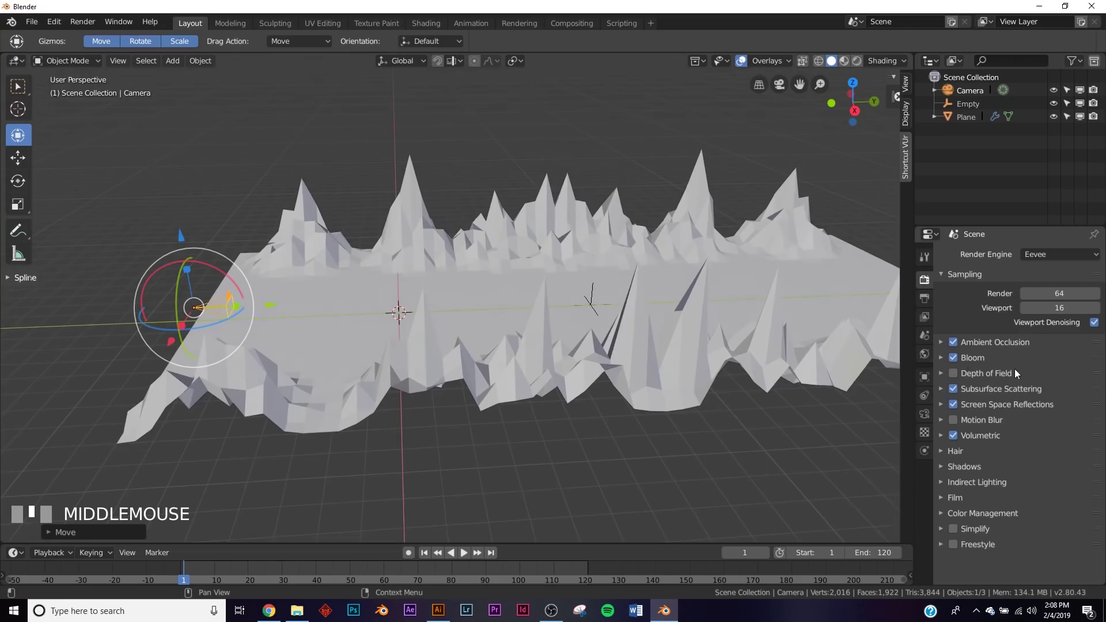
# - Keyframe the camera's Y location of -8 m at frame 1
pyautogui.click(966, 92)
pyautogui.click(924, 374)
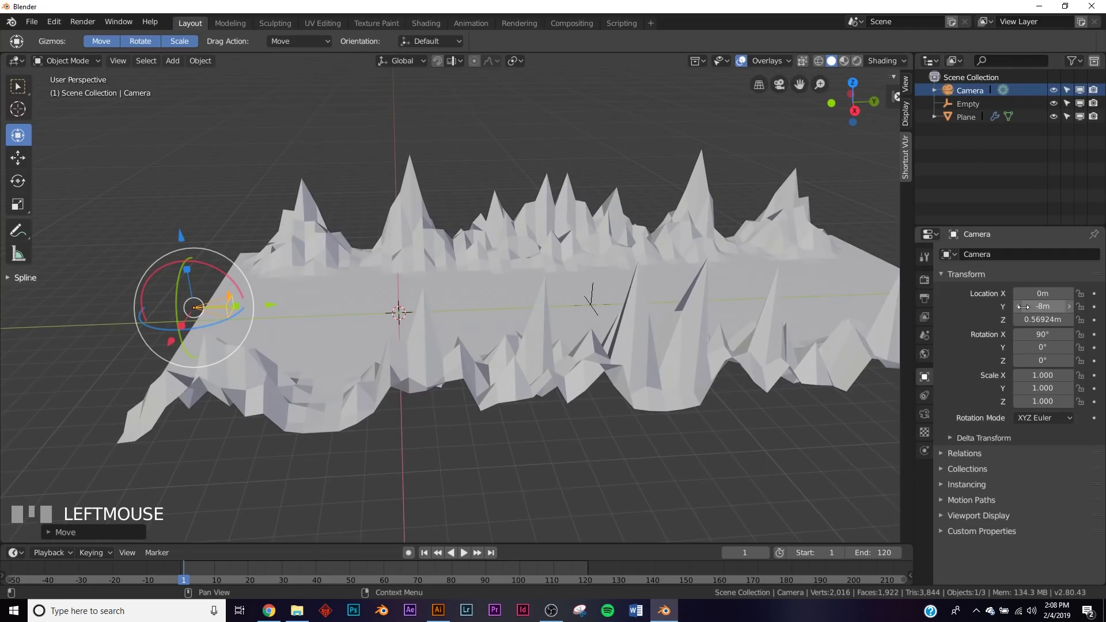
pyautogui.click(1094, 306)
# - At frame 121, move the camera along the valley to 24 m on Y and keyframe its Y location
pyautogui.click(491, 552)
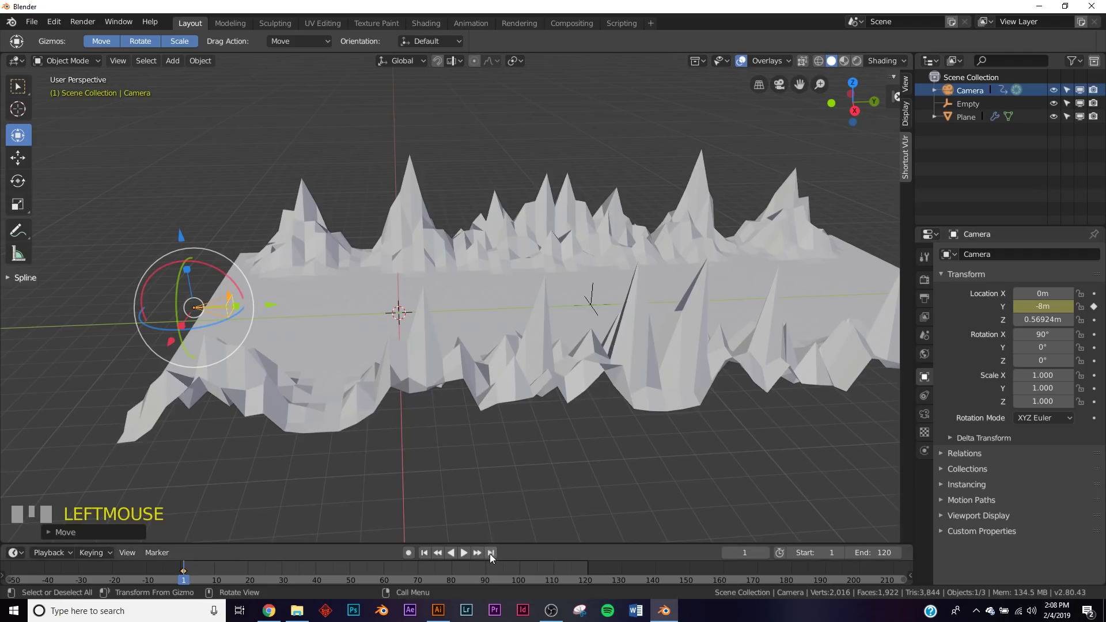
pyautogui.scroll(3, 491, 579)
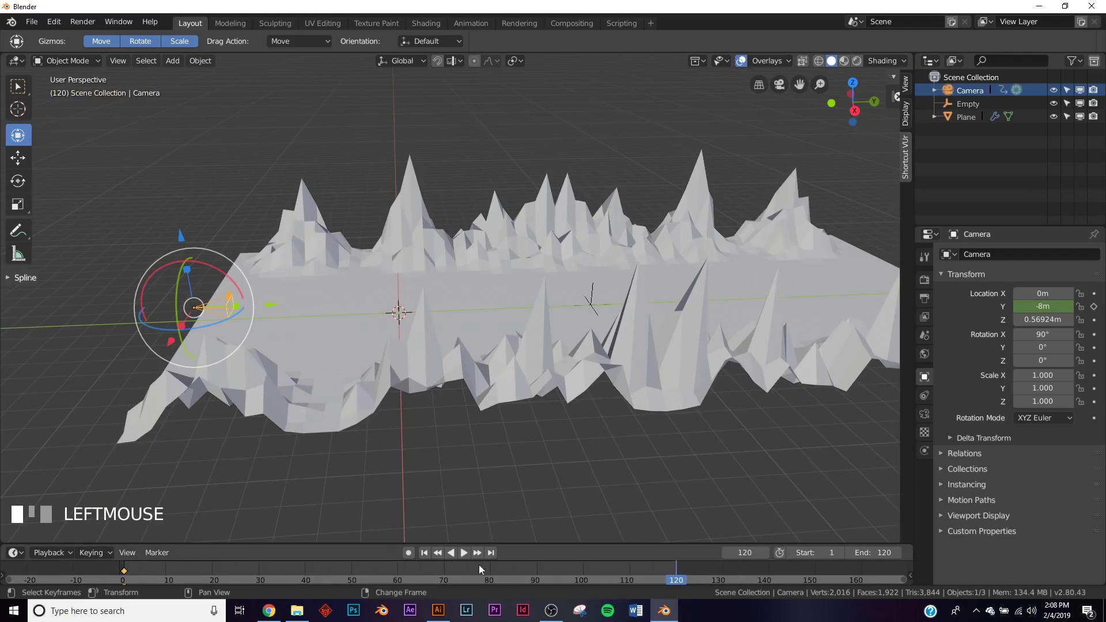
pyautogui.press('Right')
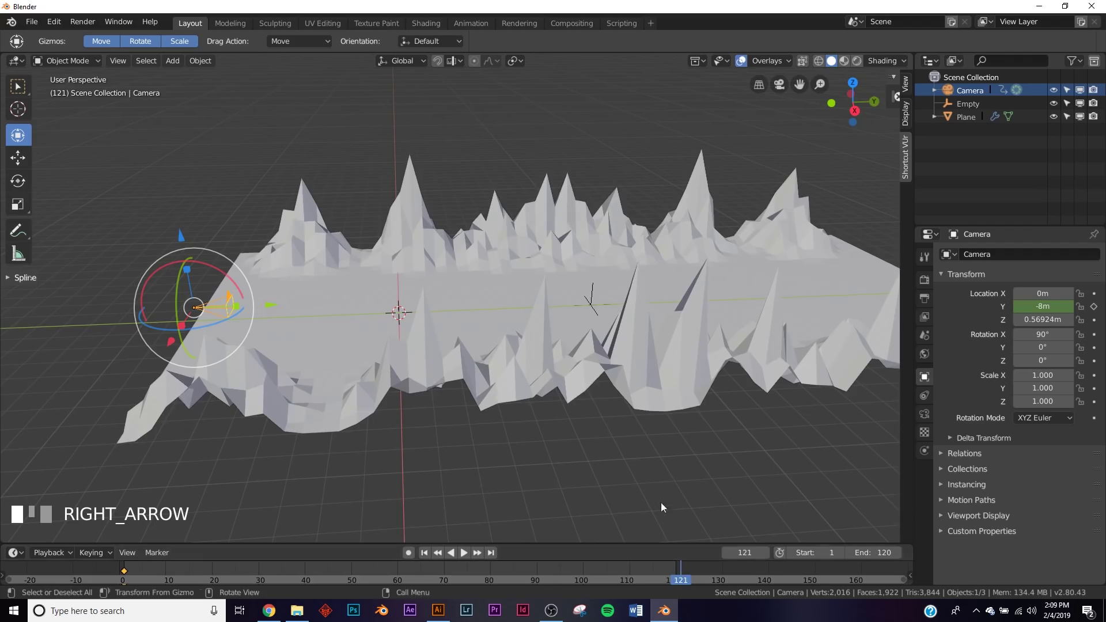
pyautogui.keyDown('shift'); pyautogui.moveTo(650, 447); pyautogui.dragTo(536, 442, button='middle'); pyautogui.keyUp('shift')
pyautogui.keyDown('shift'); pyautogui.moveTo(436, 342); pyautogui.dragTo(350, 336, button='middle'); pyautogui.keyUp('shift')
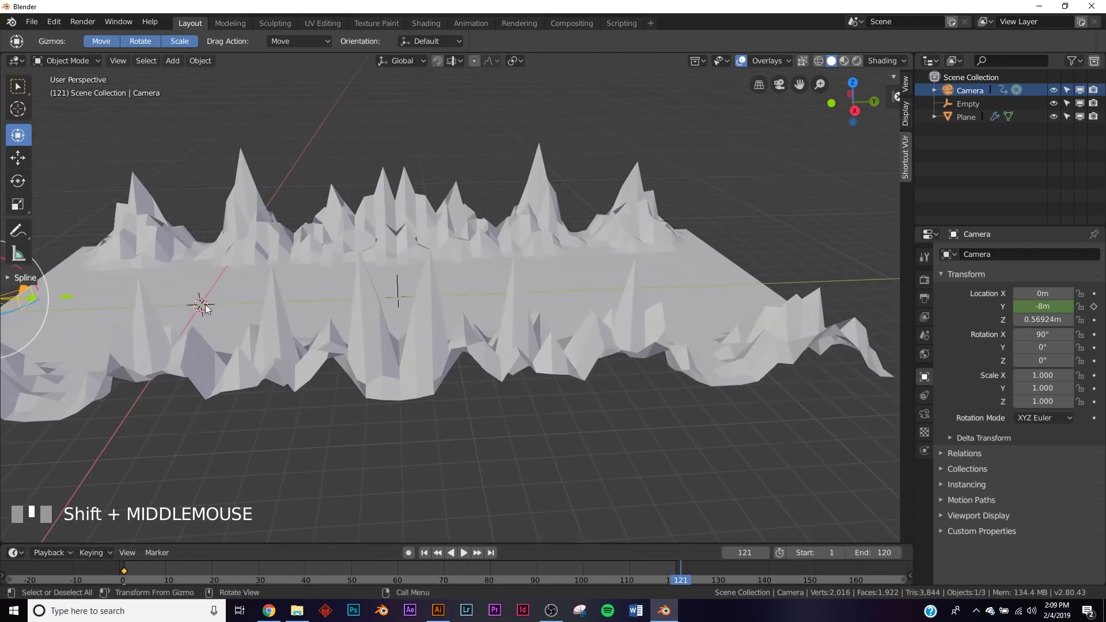
pyautogui.keyDown('ctrl'); pyautogui.moveTo(65, 296); pyautogui.dragTo(490, 305); pyautogui.keyUp('ctrl')
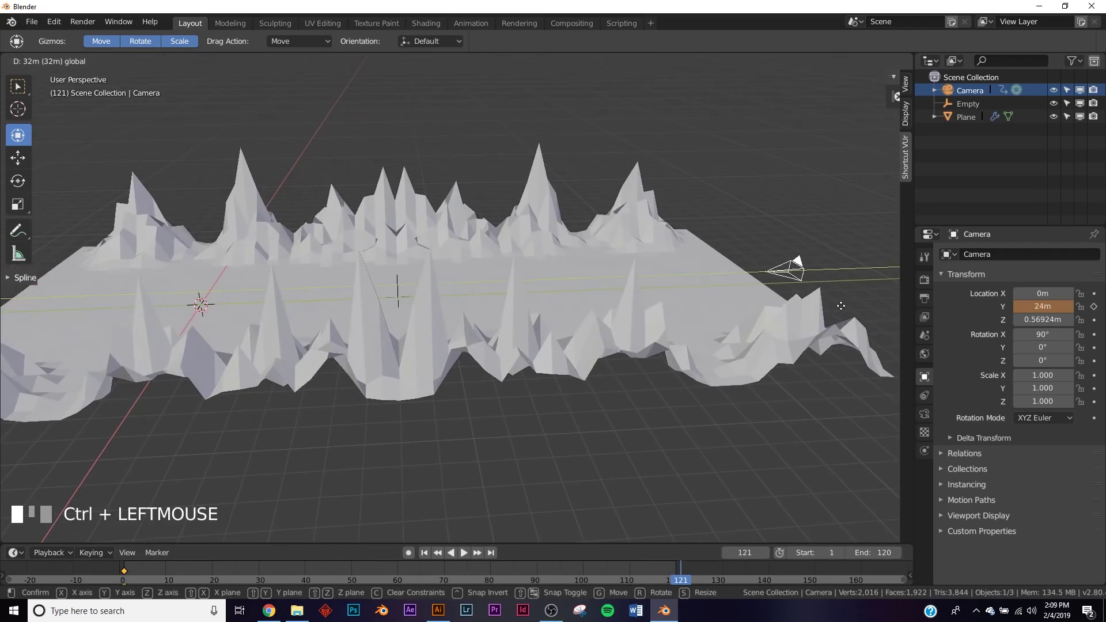
pyautogui.keyDown('ctrl'); pyautogui.moveTo(847, 305); pyautogui.dragTo(848, 305); pyautogui.keyUp('ctrl')
pyautogui.keyDown('shift'); pyautogui.moveTo(852, 334); pyautogui.dragTo(709, 349, button='middle'); pyautogui.keyUp('shift')
pyautogui.scroll(4, 714, 326)
pyautogui.click(1095, 308)
# - Play the camera movement through the camera view, stop it and return to frame 1
pyautogui.scroll(-5, 479, 433)
pyautogui.click(465, 554)
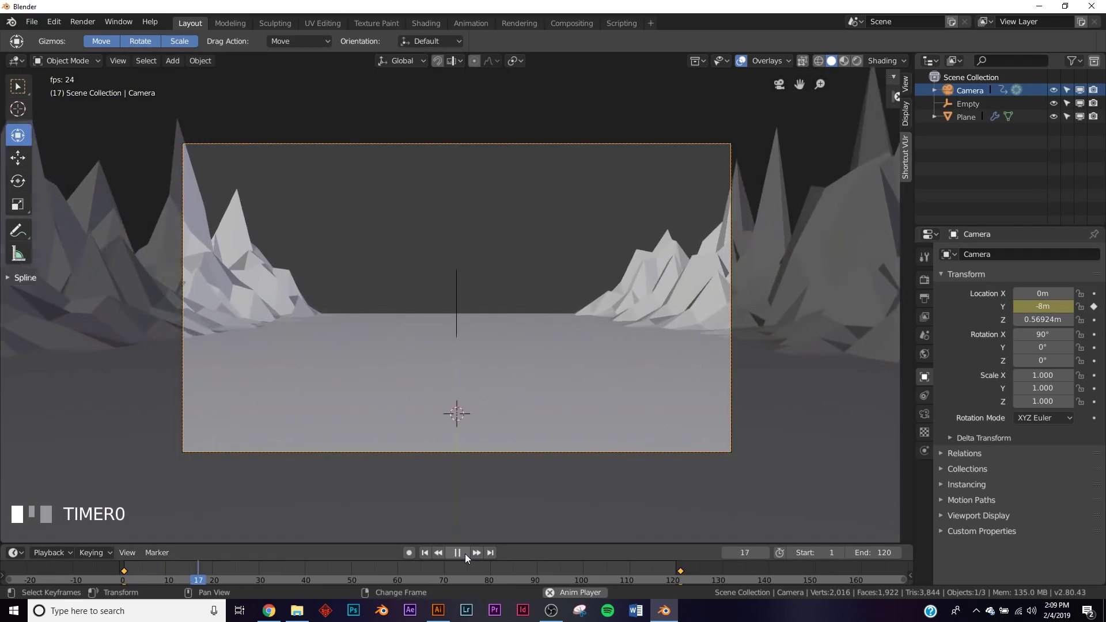
pyautogui.click(465, 554)
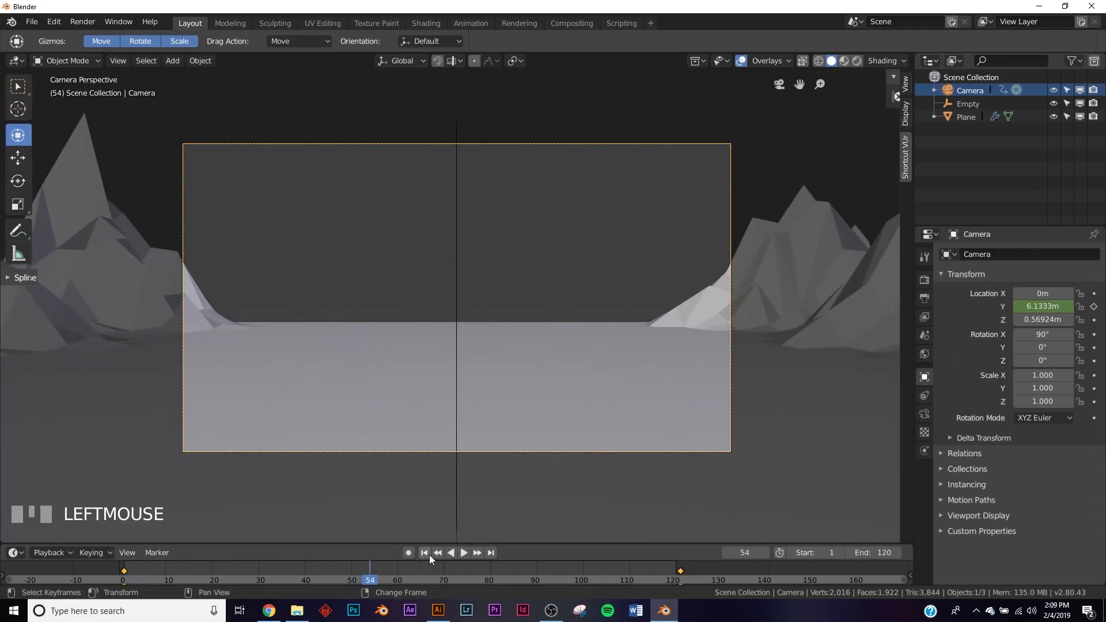
pyautogui.click(423, 554)
# - Add an Array modifier to the valley plane
pyautogui.moveTo(590, 329); pyautogui.dragTo(403, 354, button='middle')
pyautogui.scroll(-4, 403, 353)
pyautogui.click(399, 294)
pyautogui.moveTo(399, 294); pyautogui.dragTo(534, 309, button='middle')
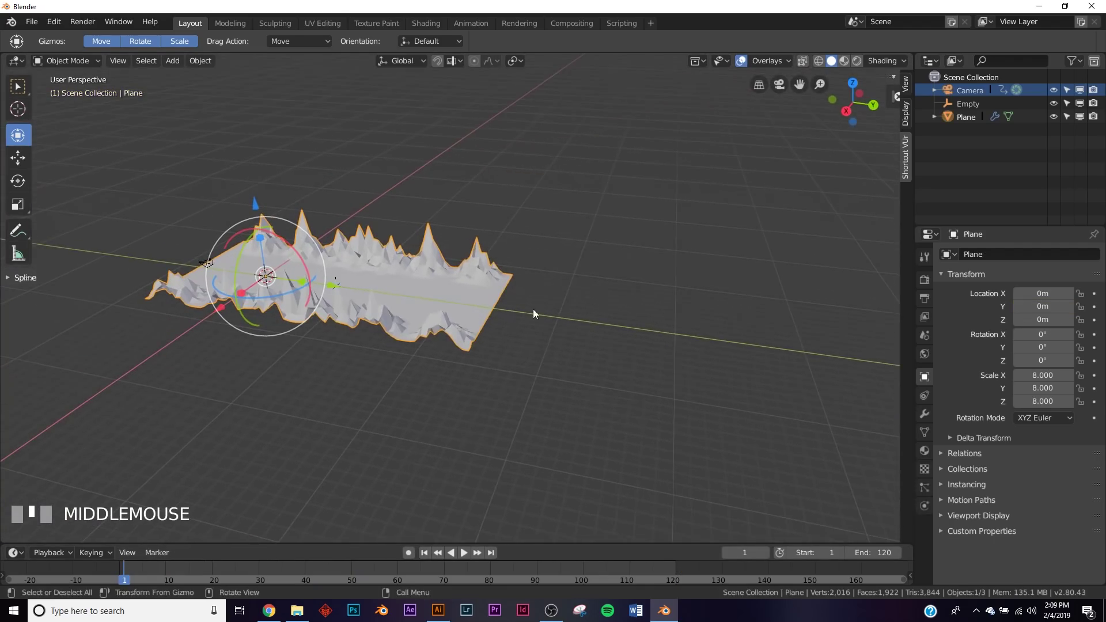
pyautogui.click(922, 418)
pyautogui.click(962, 254)
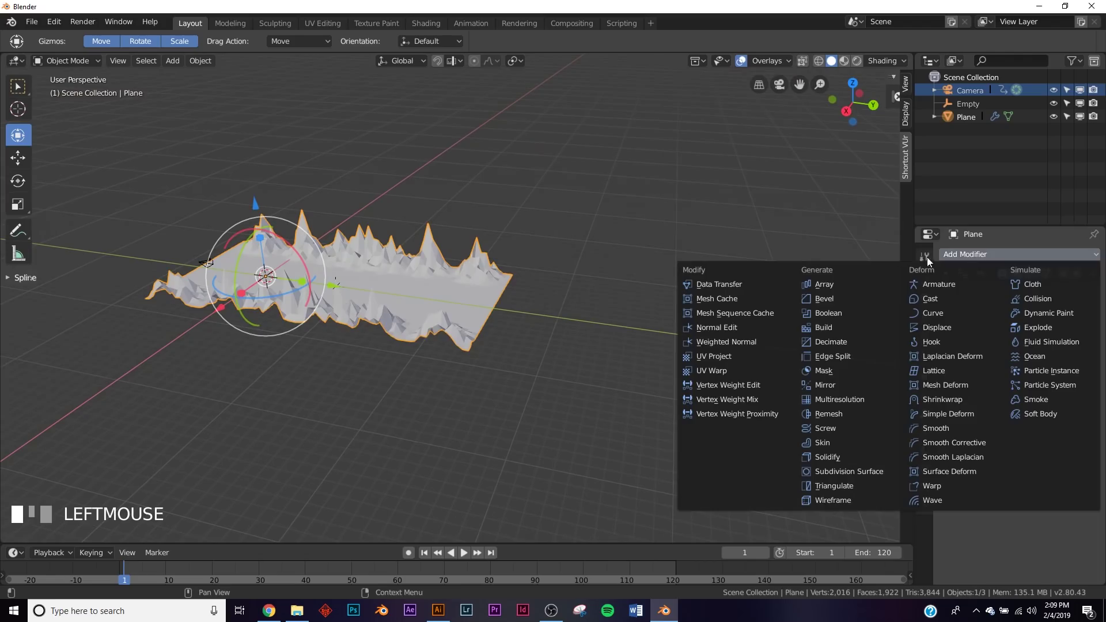
pyautogui.click(845, 285)
# - Set the array's relative offset to 0 on X and 1 on Y so the copies line up along the valley
pyautogui.click(1058, 381)
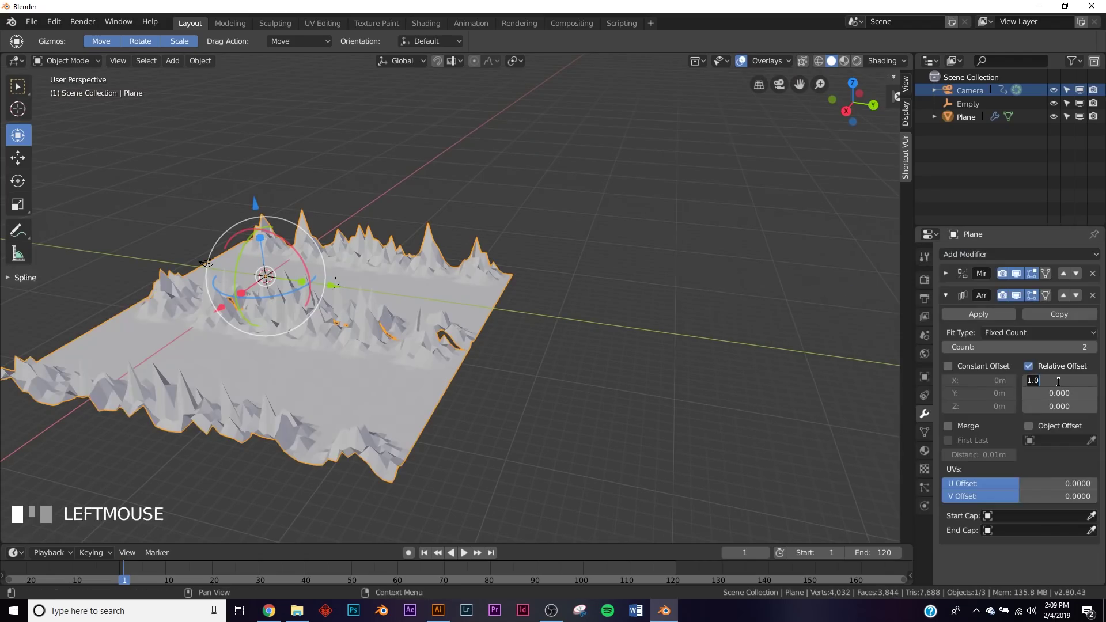
pyautogui.write('0')
pyautogui.press('KP_Enter')
pyautogui.moveTo(1057, 394); pyautogui.dragTo(1082, 394)
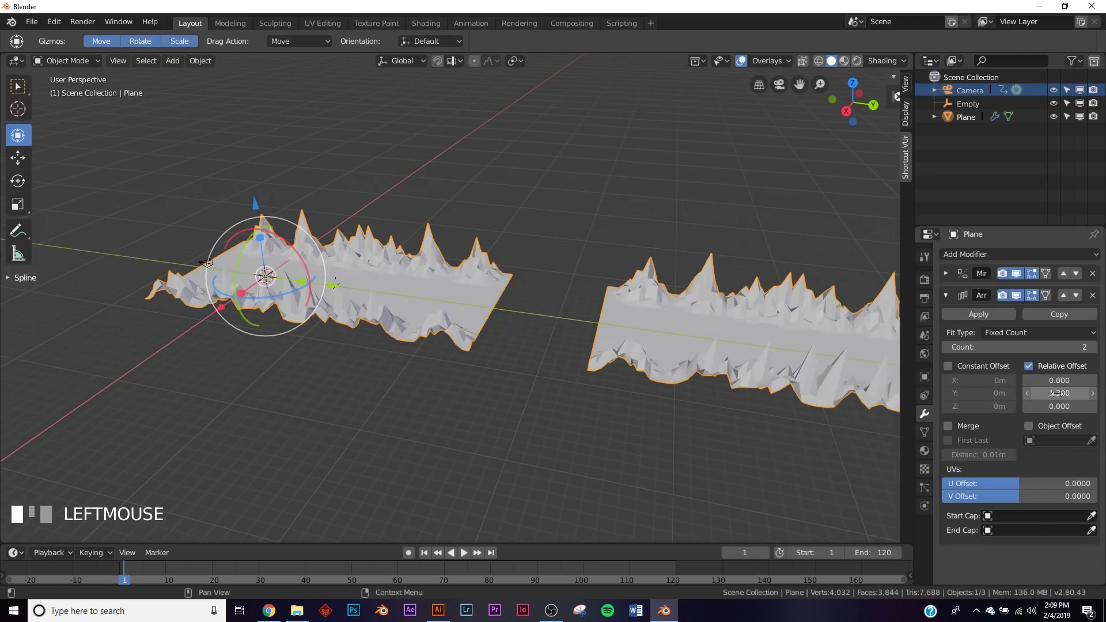
pyautogui.write('1')
pyautogui.press('KP_Enter')
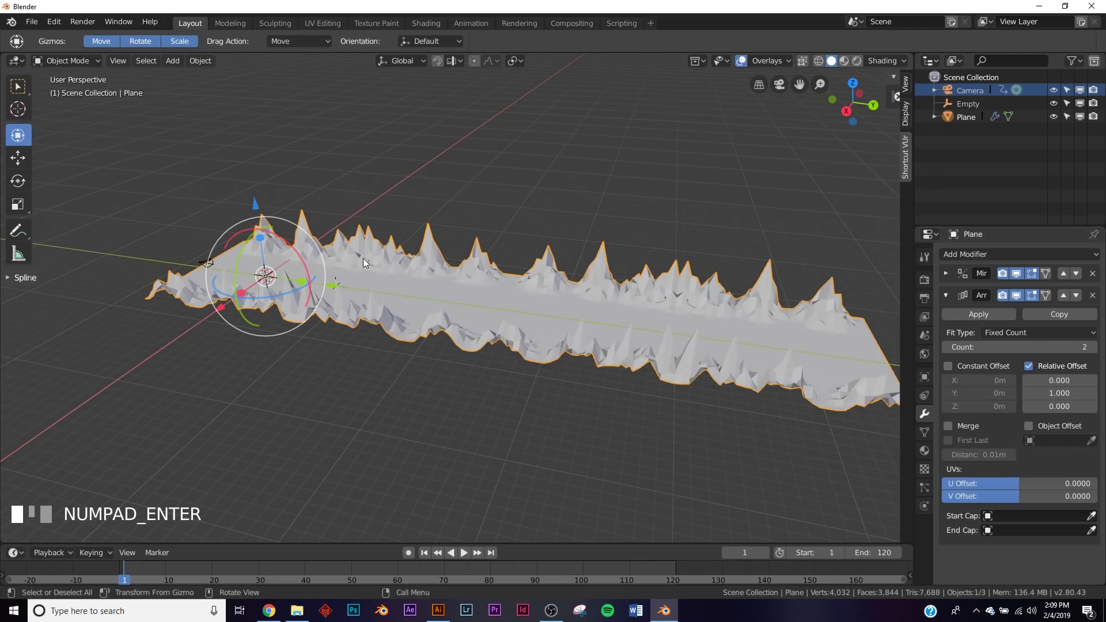
# - Set the array's count to 10 to extend the valley into the distance
pyautogui.moveTo(491, 316); pyautogui.dragTo(507, 321, button='middle')
pyautogui.scroll(2, 507, 322)
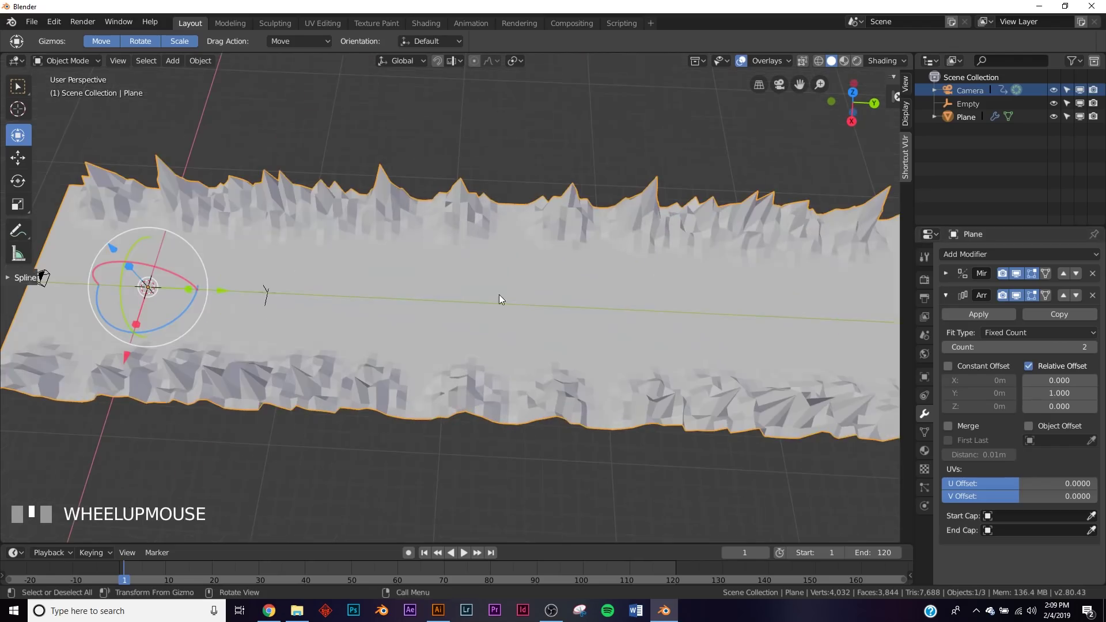
pyautogui.scroll(-1, 978, 394)
pyautogui.click(1018, 347)
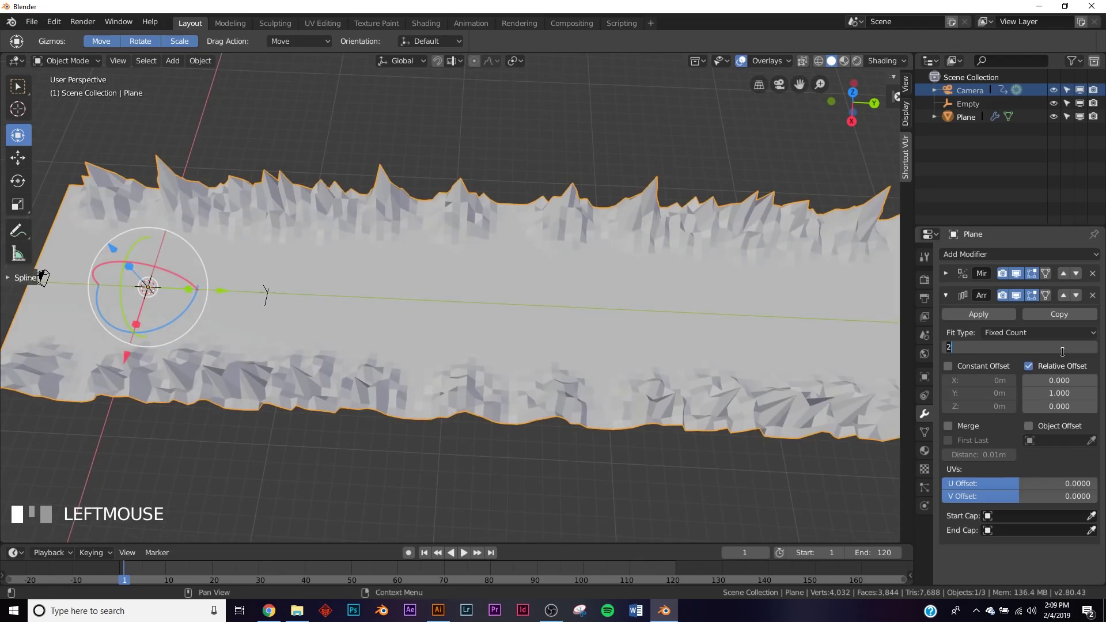
pyautogui.write('10')
pyautogui.press('KP_Enter')
# - Preview the extended valley animation from the camera and go back to the first frame
pyautogui.press('KP_0')
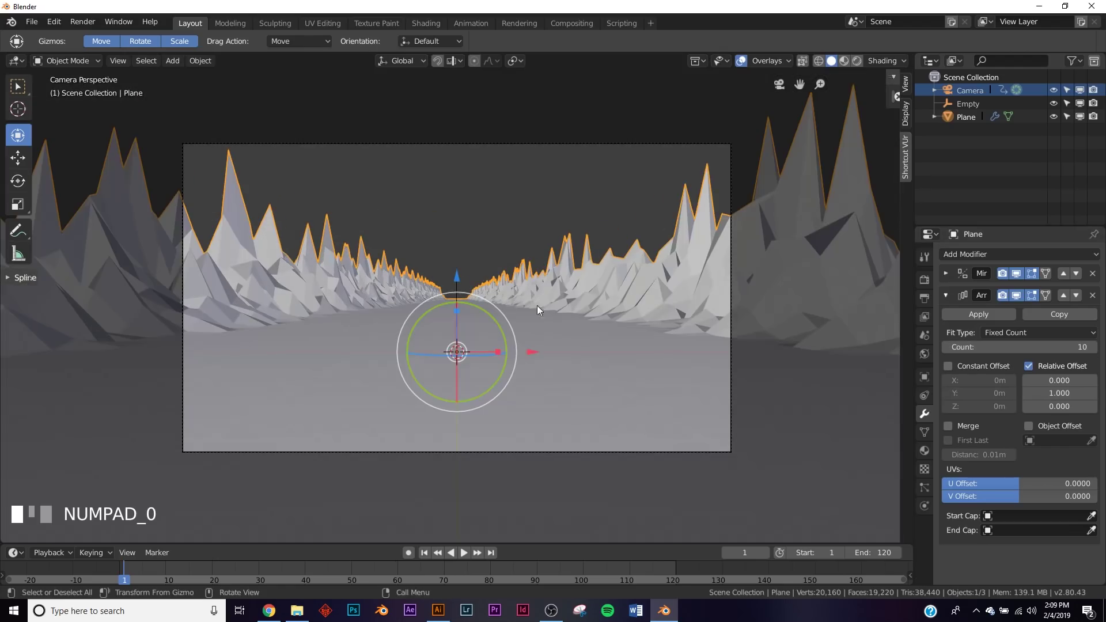
pyautogui.click(463, 552)
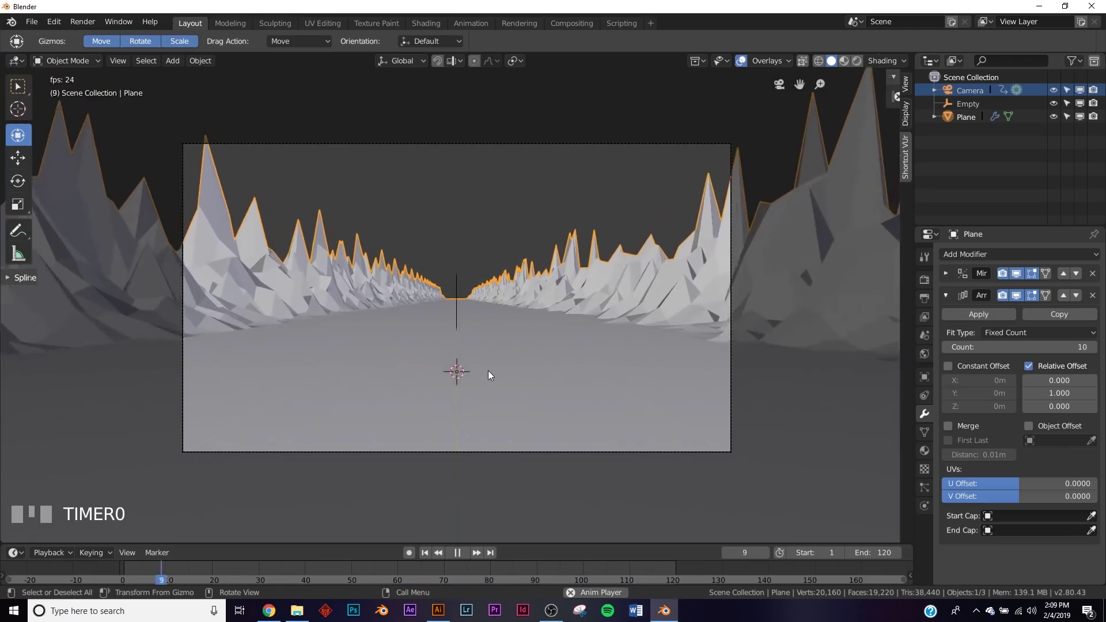
pyautogui.click(457, 552)
pyautogui.click(423, 554)
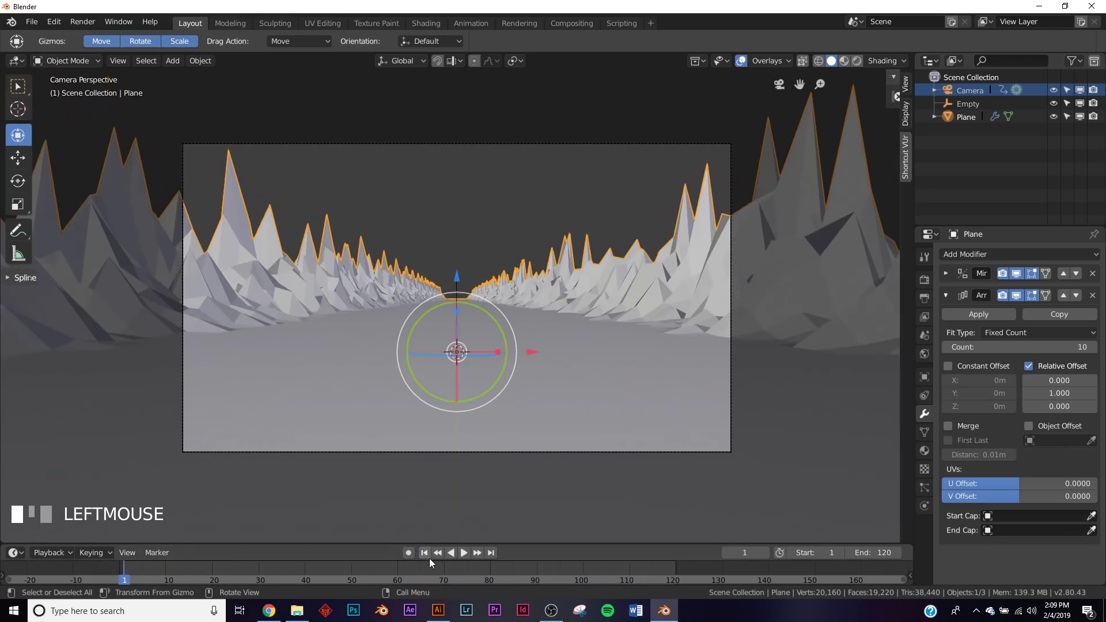
# - Set the camera's focal length to 40 mm and tilt it to 93.3° on X
pyautogui.click(970, 90)
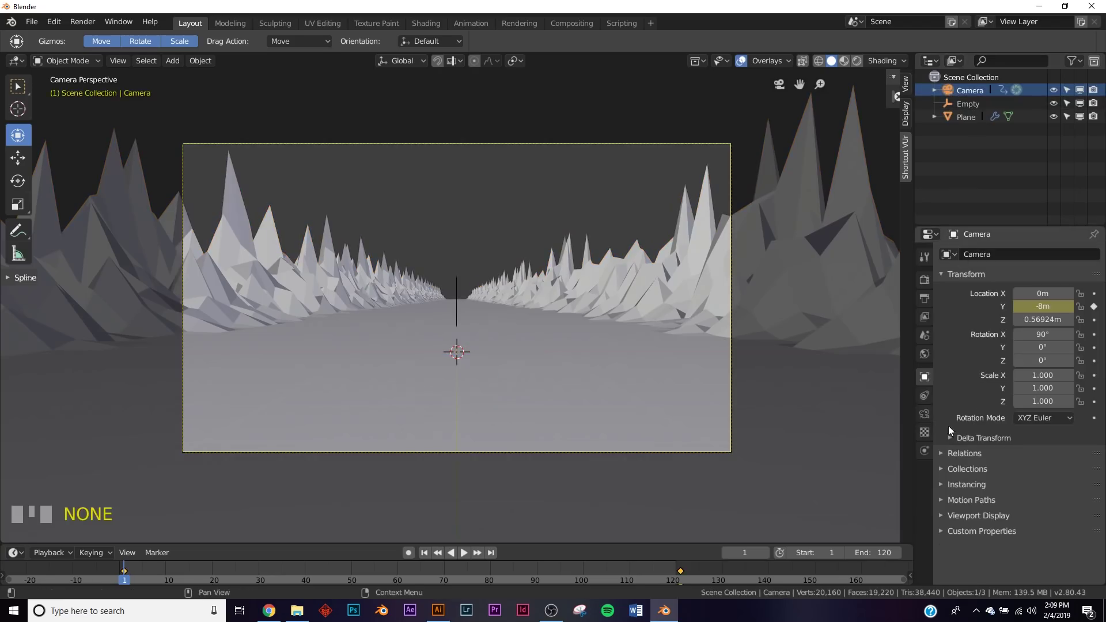
pyautogui.click(922, 414)
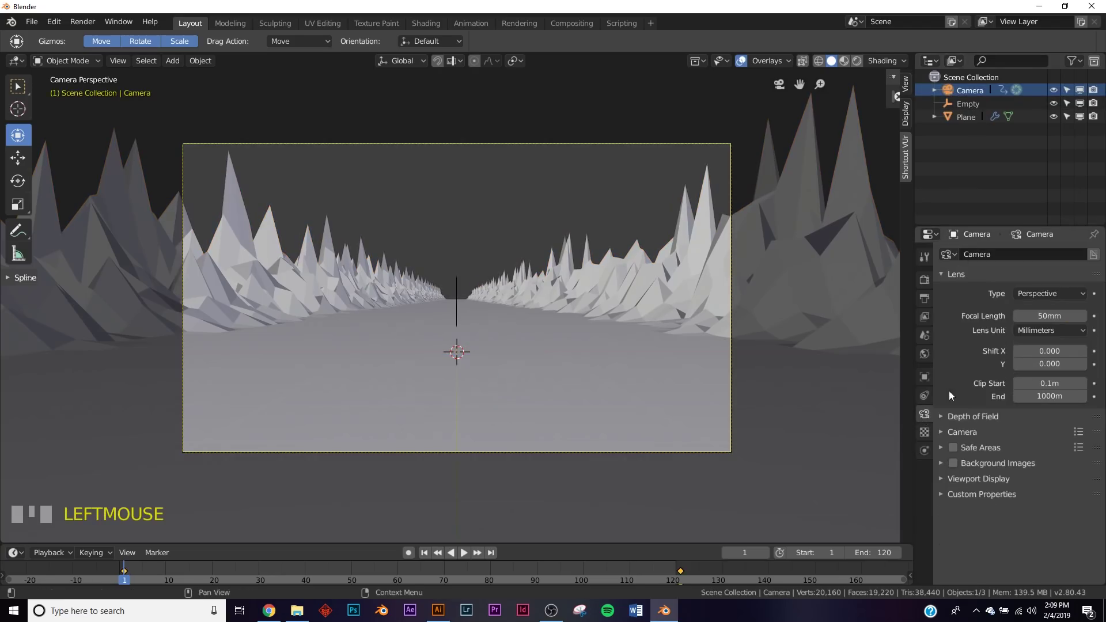
pyautogui.moveTo(1045, 316); pyautogui.dragTo(1068, 316)
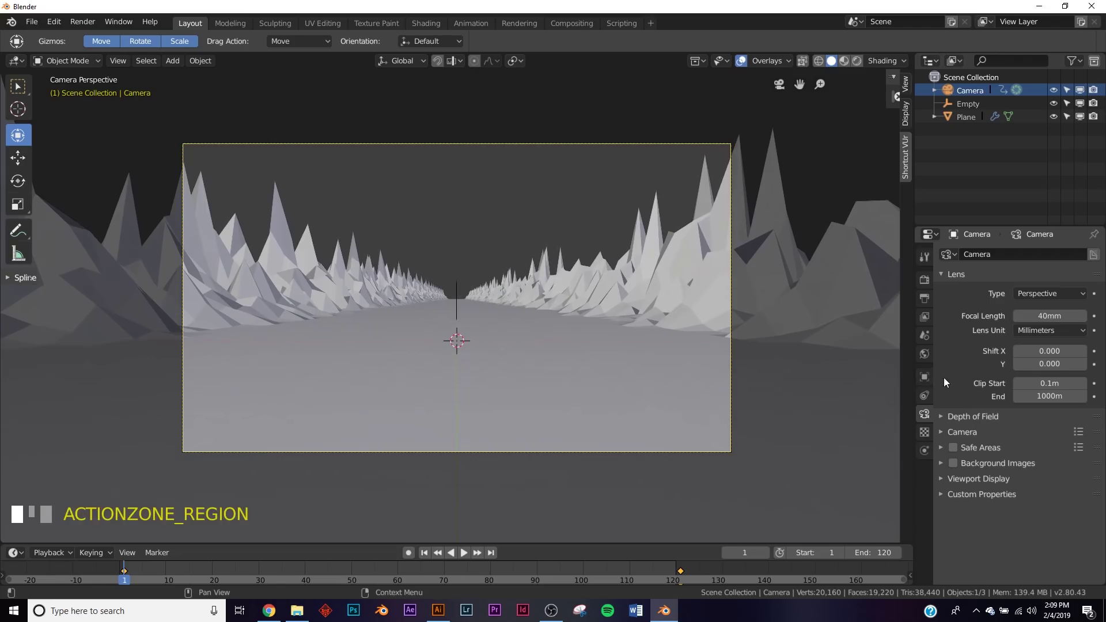
pyautogui.click(924, 376)
pyautogui.moveTo(1039, 334); pyautogui.dragTo(1049, 333)
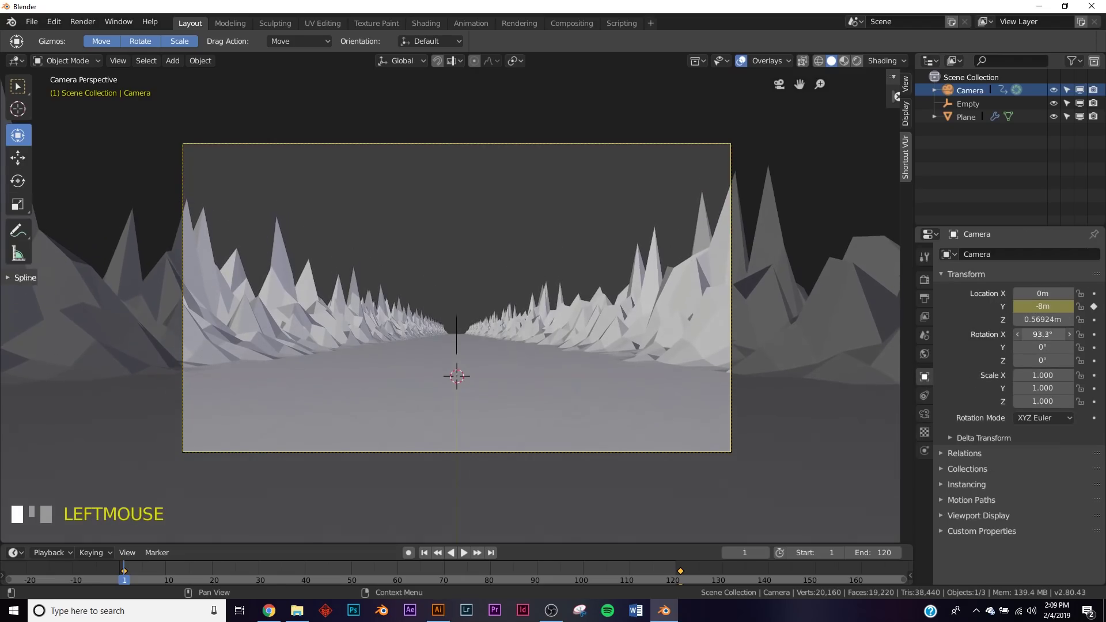
# - Add a Wireframe modifier to the valley plane after its Array modifier
pyautogui.scroll(-3, 590, 361)
pyautogui.moveTo(590, 361); pyautogui.dragTo(479, 310, button='middle')
pyautogui.scroll(2, 476, 314)
pyautogui.click(521, 316)
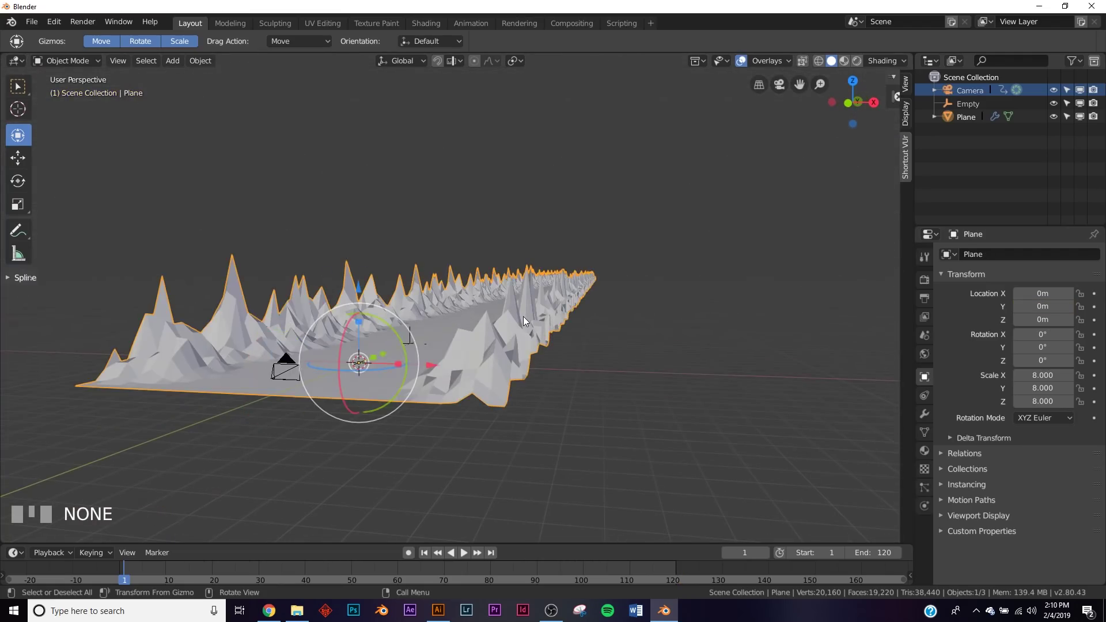
pyautogui.press('KP_0')
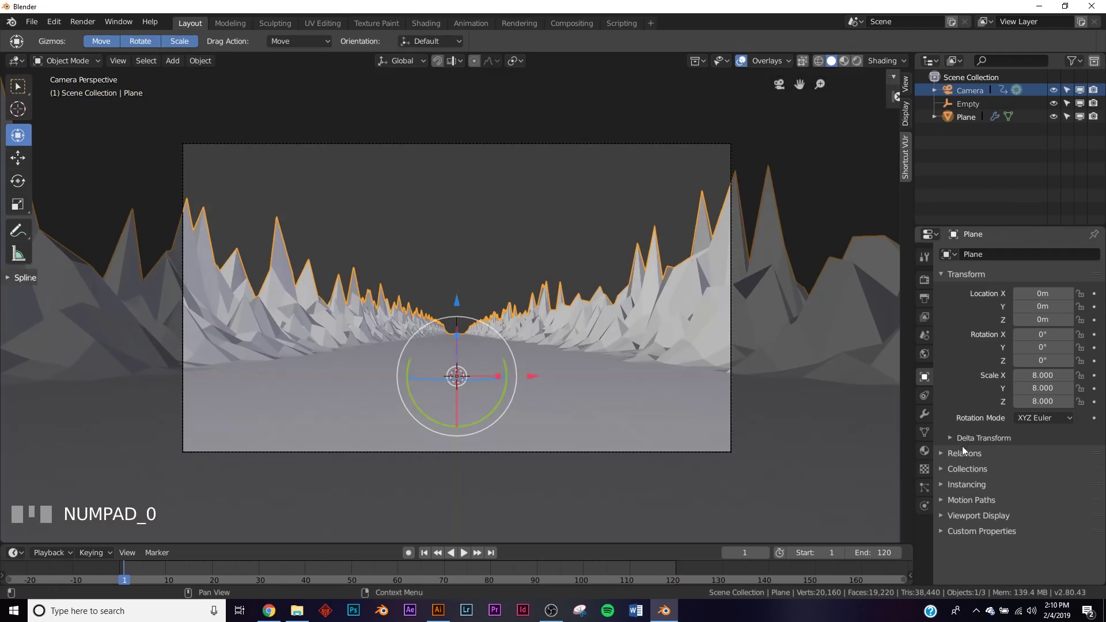
pyautogui.click(925, 432)
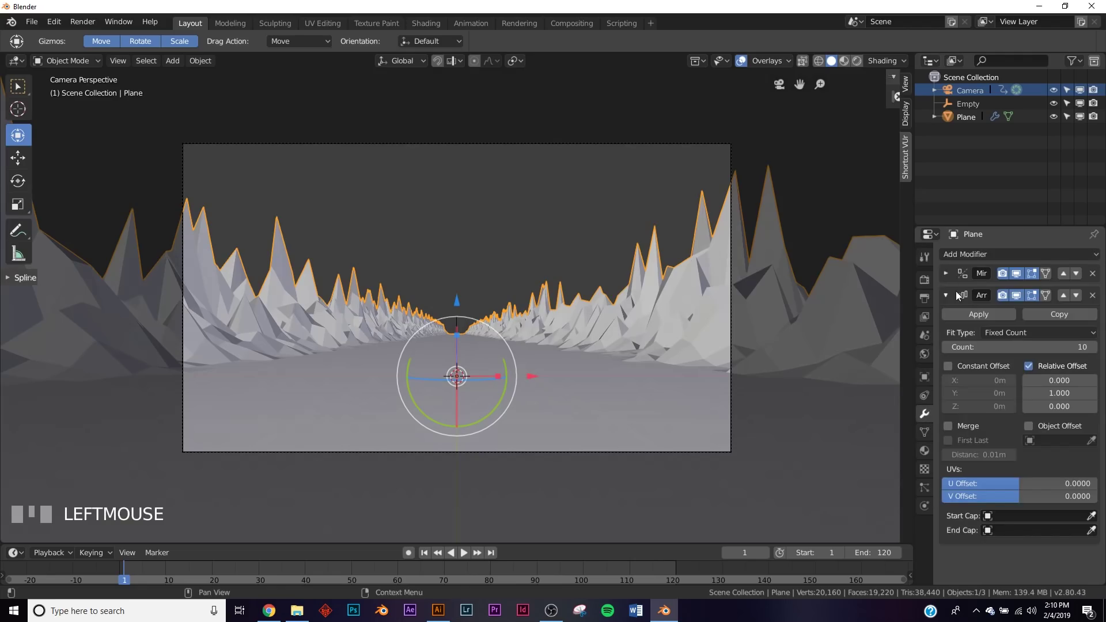
pyautogui.click(946, 295)
pyautogui.click(961, 254)
pyautogui.click(833, 504)
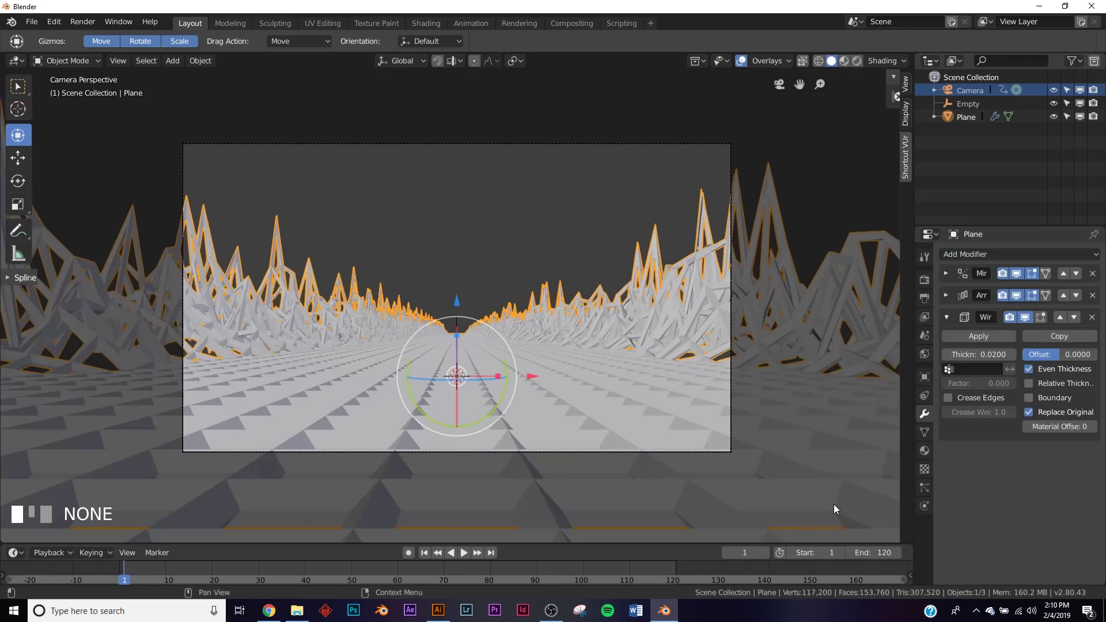
# - Turn off Replace Original for the wireframe and reduce its thickness to about 0.0021
pyautogui.moveTo(989, 355); pyautogui.dragTo(949, 355)
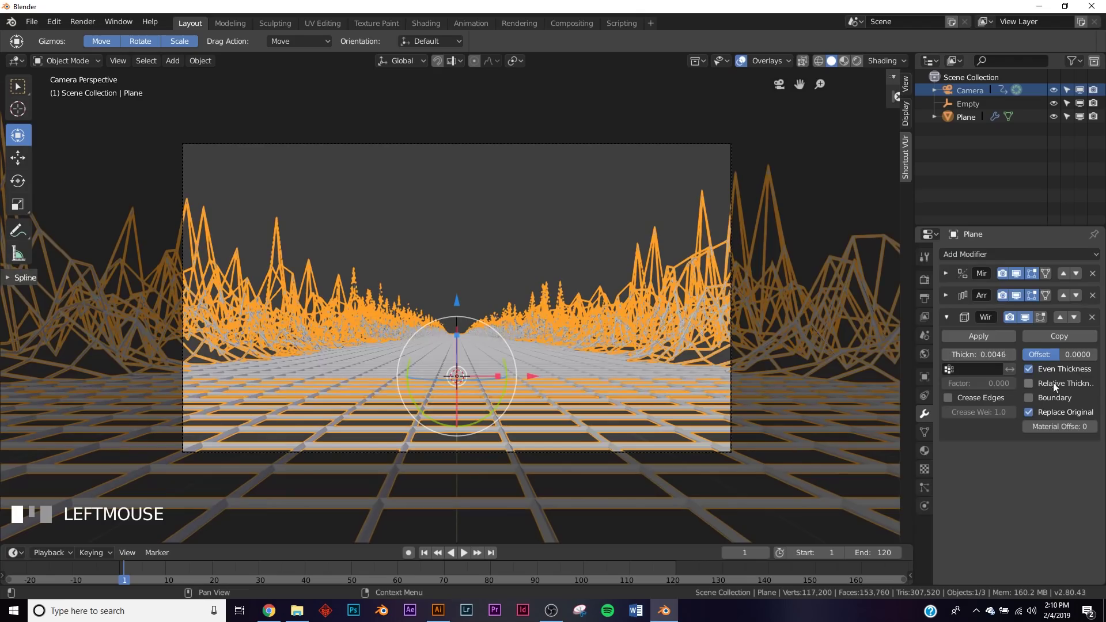
pyautogui.click(1027, 412)
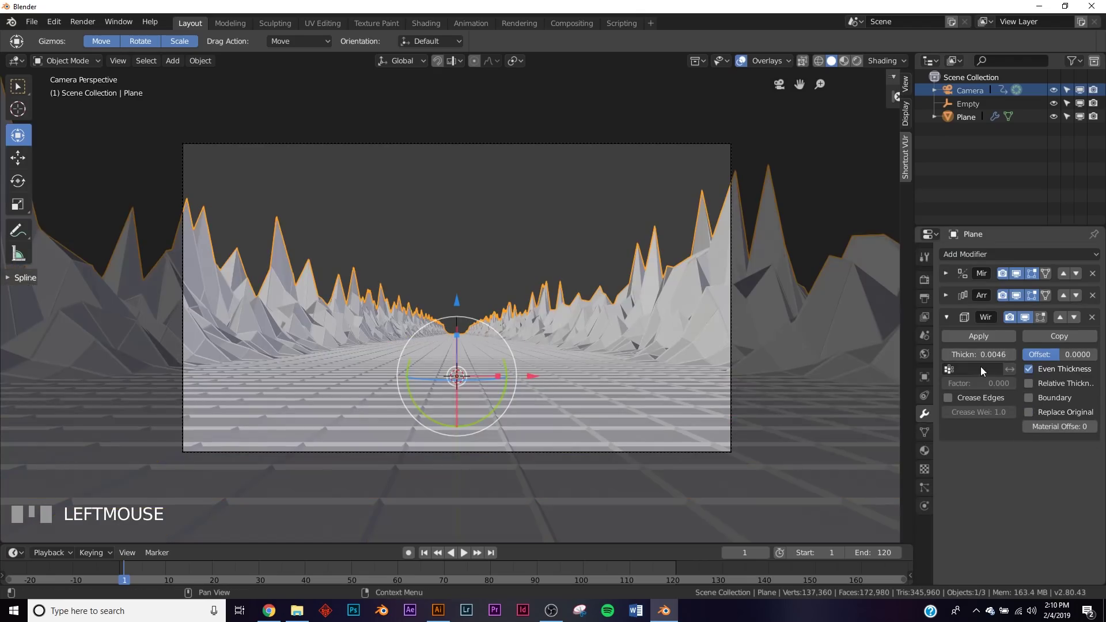
pyautogui.moveTo(984, 355); pyautogui.dragTo(971, 355)
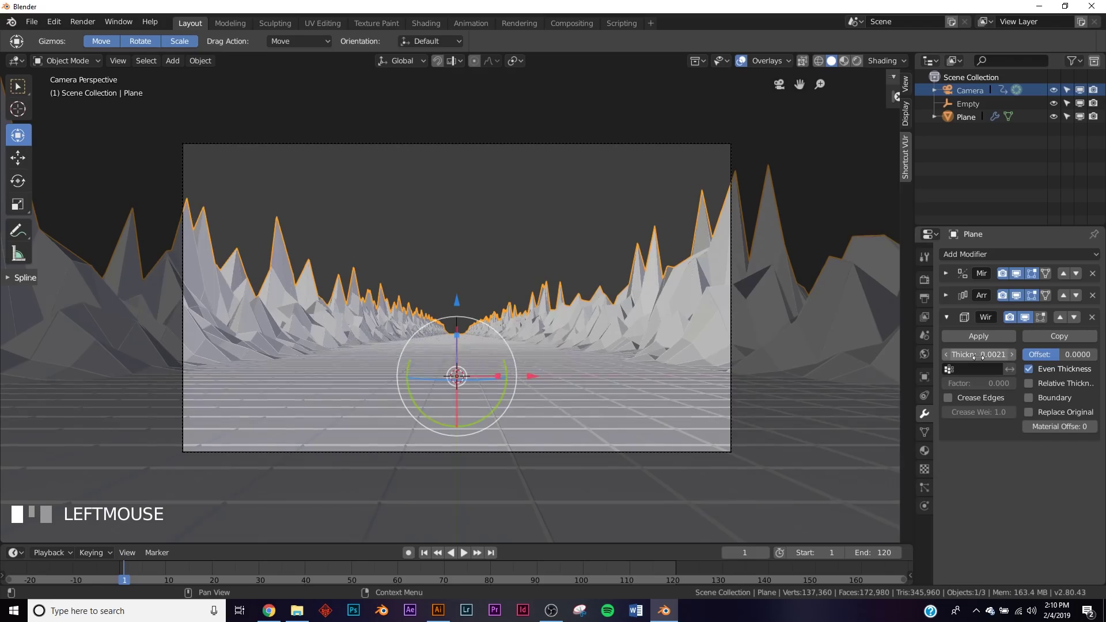
# - Give the valley plane's material a dark grey base color of about 0.042 RGB and set Metallic to 1.0
pyautogui.click(920, 447)
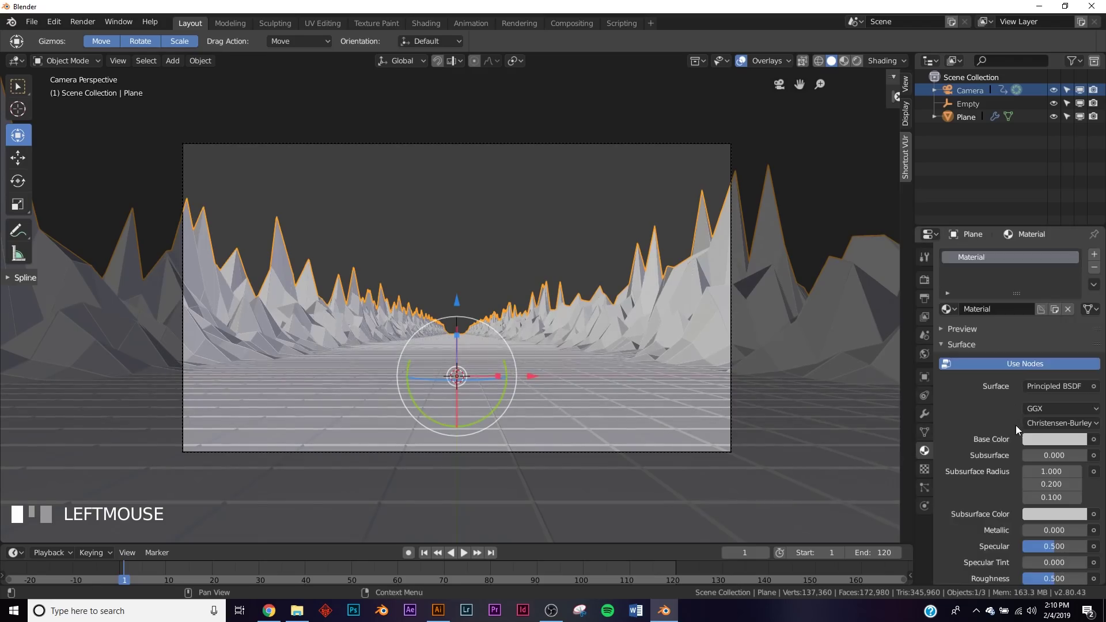
pyautogui.click(1059, 439)
pyautogui.click(1075, 324)
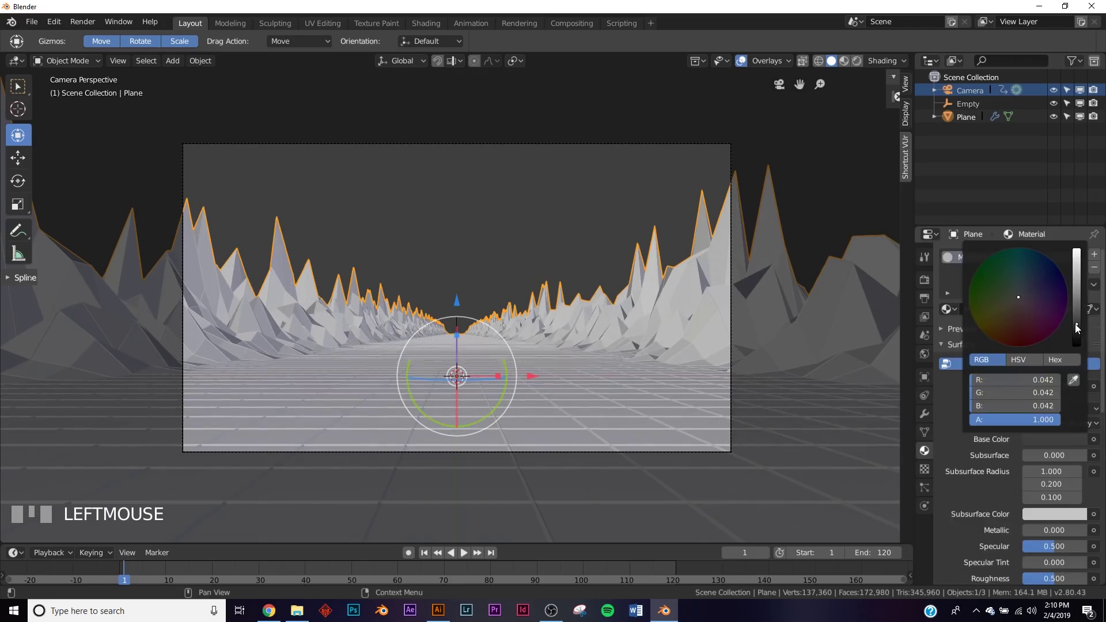
pyautogui.moveTo(1049, 529); pyautogui.dragTo(1103, 530)
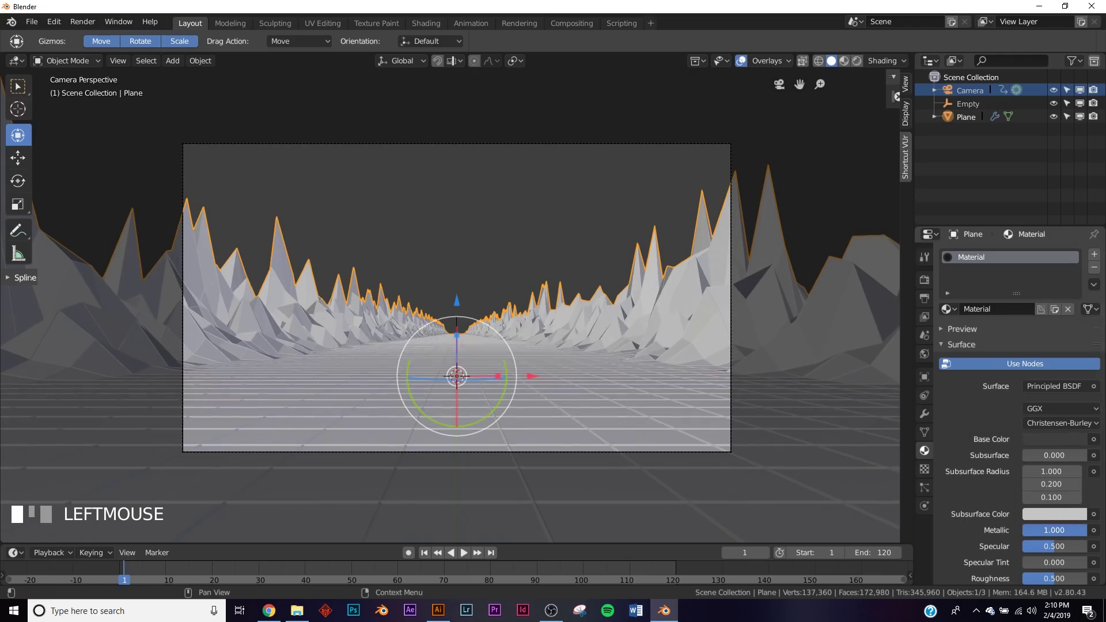
# - Add a second material to the plane with an Emission surface, strength 50 and a bright cyan-blue color
pyautogui.click(1094, 253)
pyautogui.click(972, 336)
pyautogui.click(1046, 413)
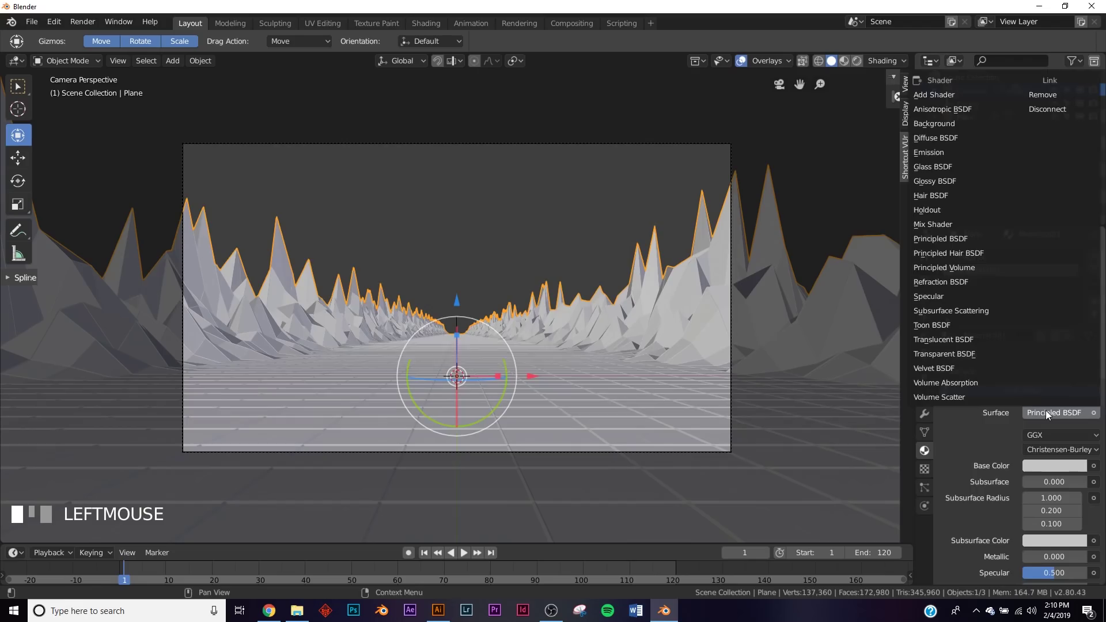
pyautogui.click(973, 152)
pyautogui.click(1043, 451)
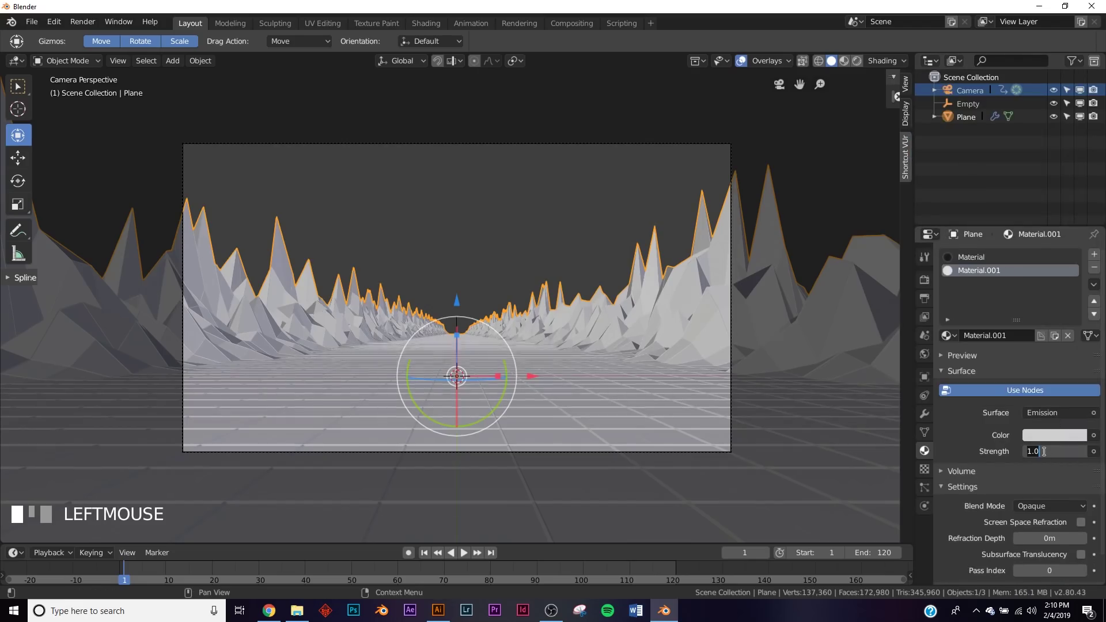
pyautogui.write('50')
pyautogui.press('KP_Enter')
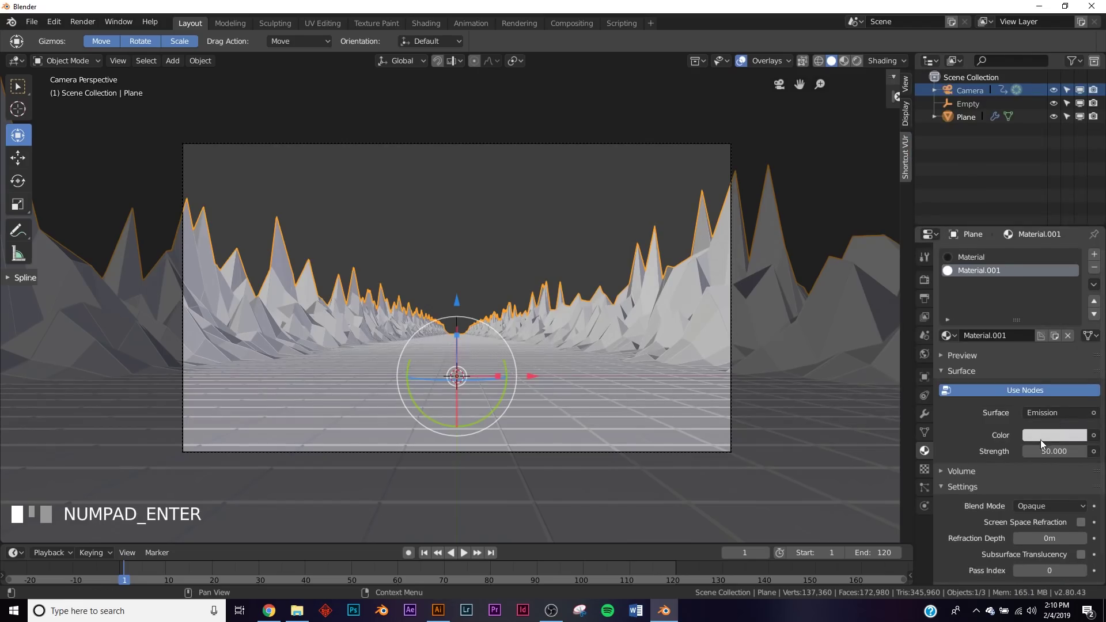
pyautogui.click(1041, 439)
pyautogui.moveTo(1044, 260); pyautogui.dragTo(1034, 246)
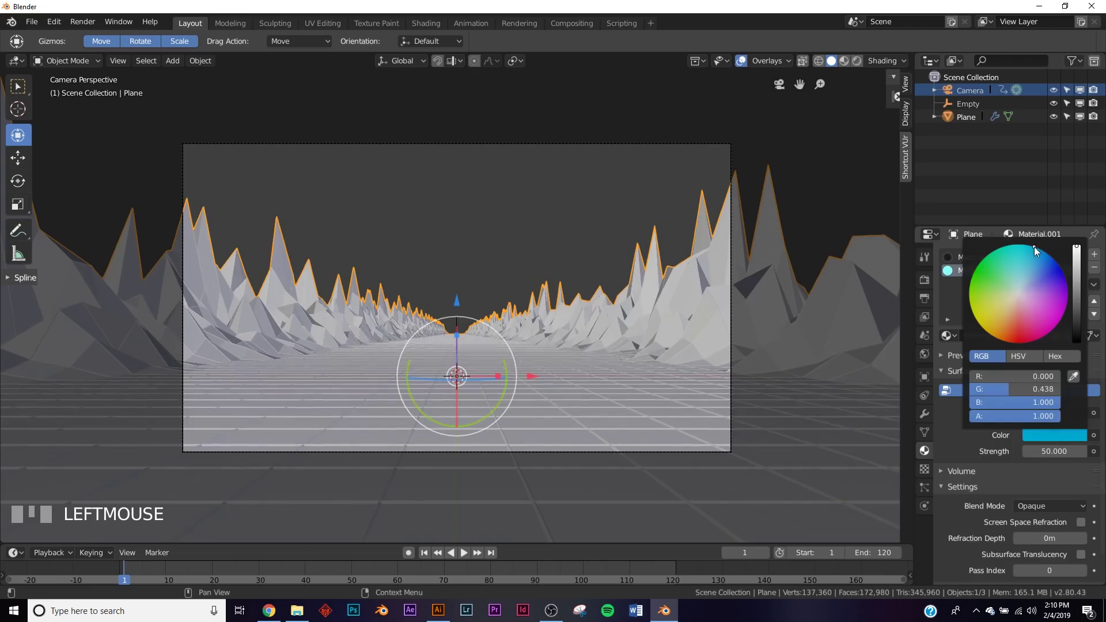
# - Set the Wireframe modifier's material offset to 2, show the viewport in rendered shading and deselect the plane
pyautogui.click(924, 412)
pyautogui.click(1055, 427)
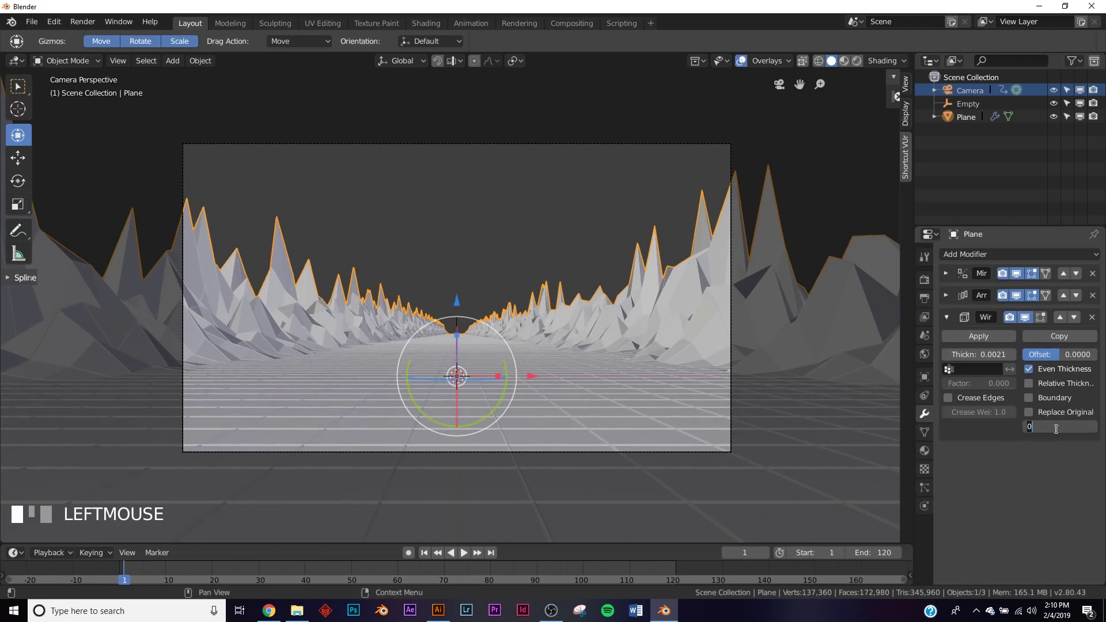
pyautogui.write('2')
pyautogui.press('KP_Enter')
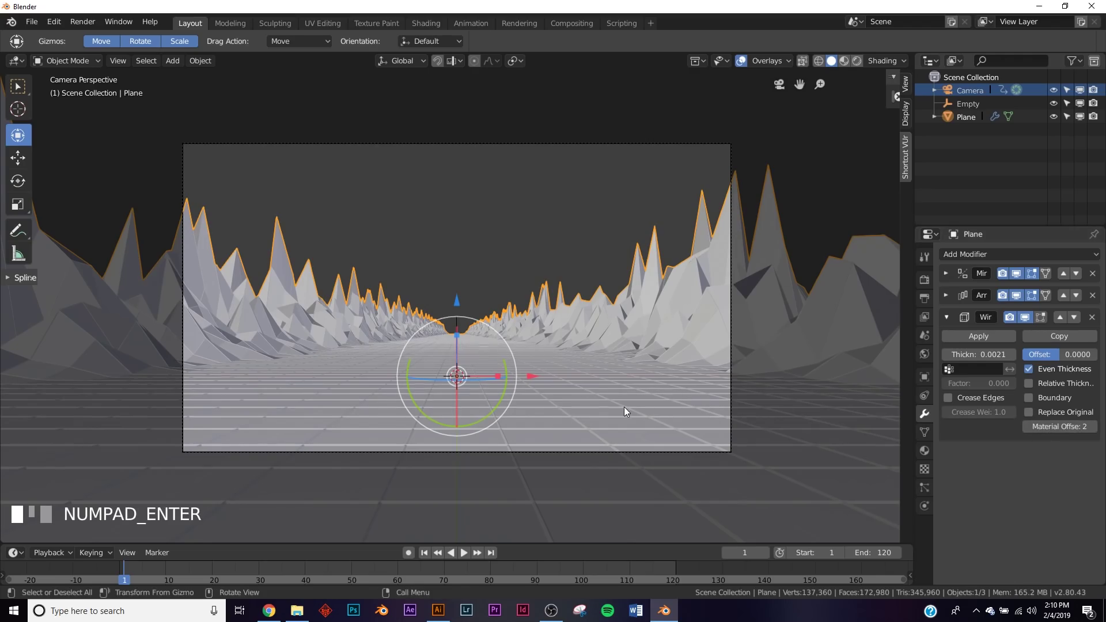
pyautogui.press('z')
pyautogui.click(600, 337)
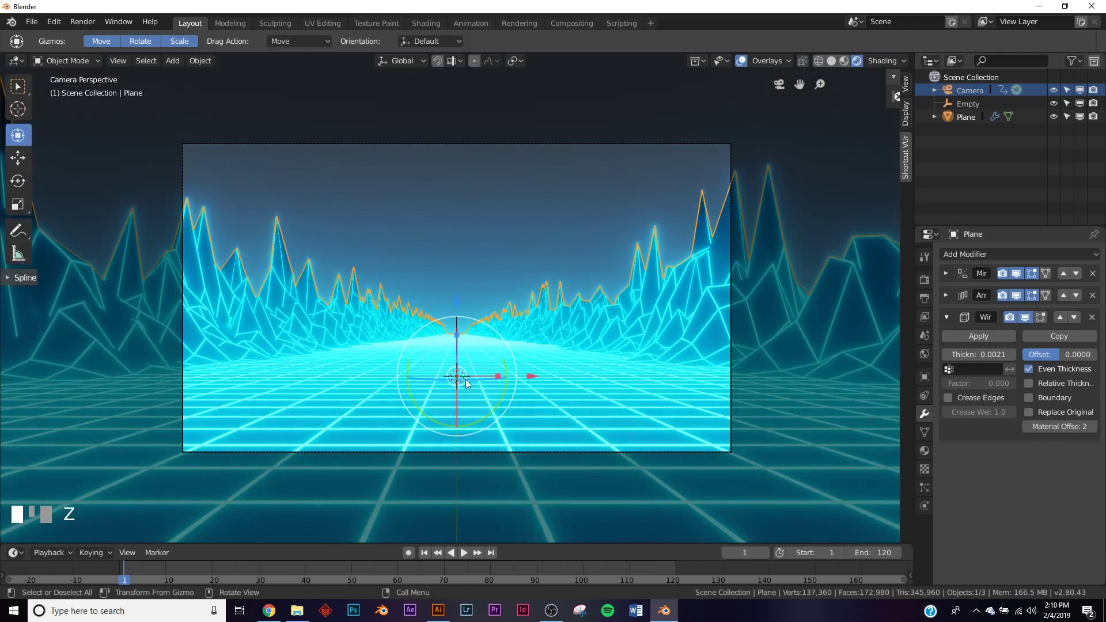
pyautogui.click(466, 200)
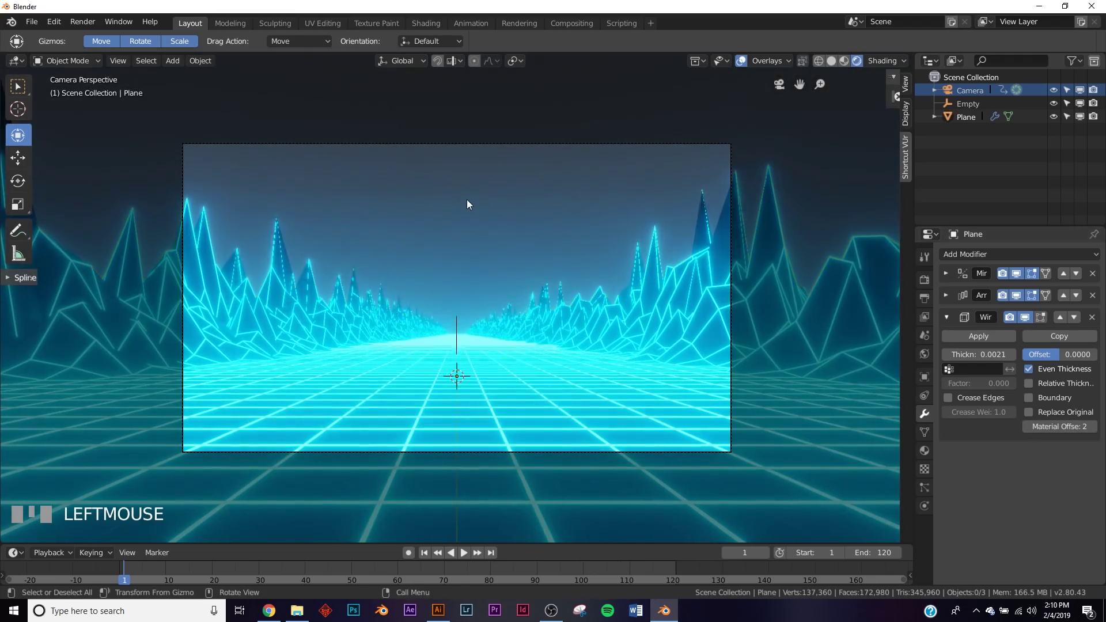
# - Darken the world background color to black, inspect the glowing valley from outside and return to the camera view
pyautogui.click(924, 353)
pyautogui.click(1047, 338)
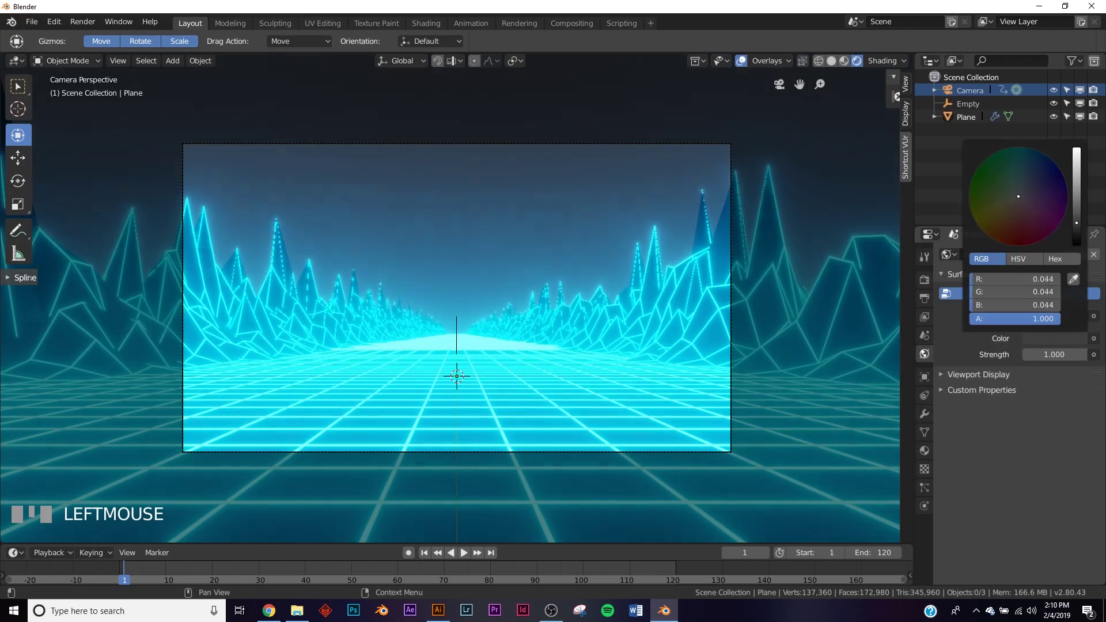
pyautogui.moveTo(1074, 221); pyautogui.dragTo(1074, 247)
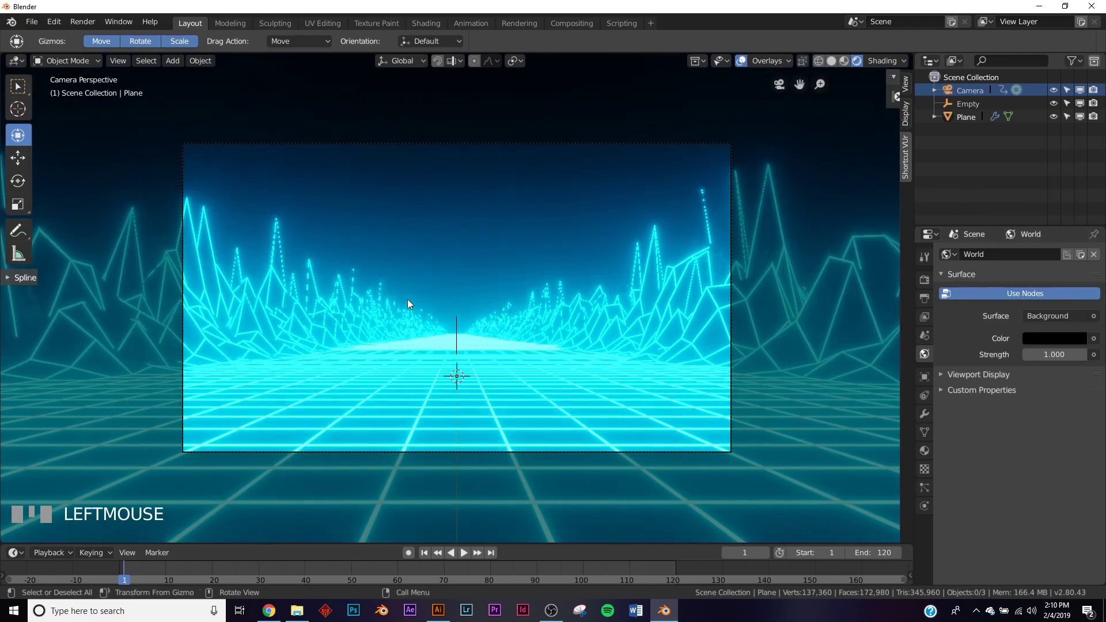
pyautogui.moveTo(407, 300); pyautogui.dragTo(487, 320, button='middle')
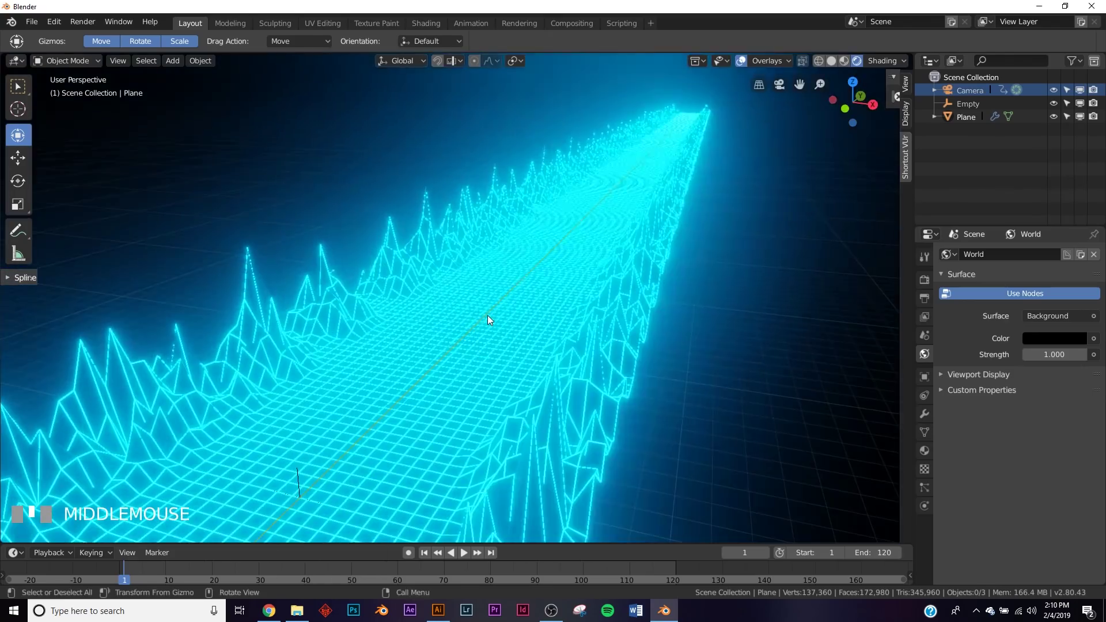
pyautogui.press('KP_0')
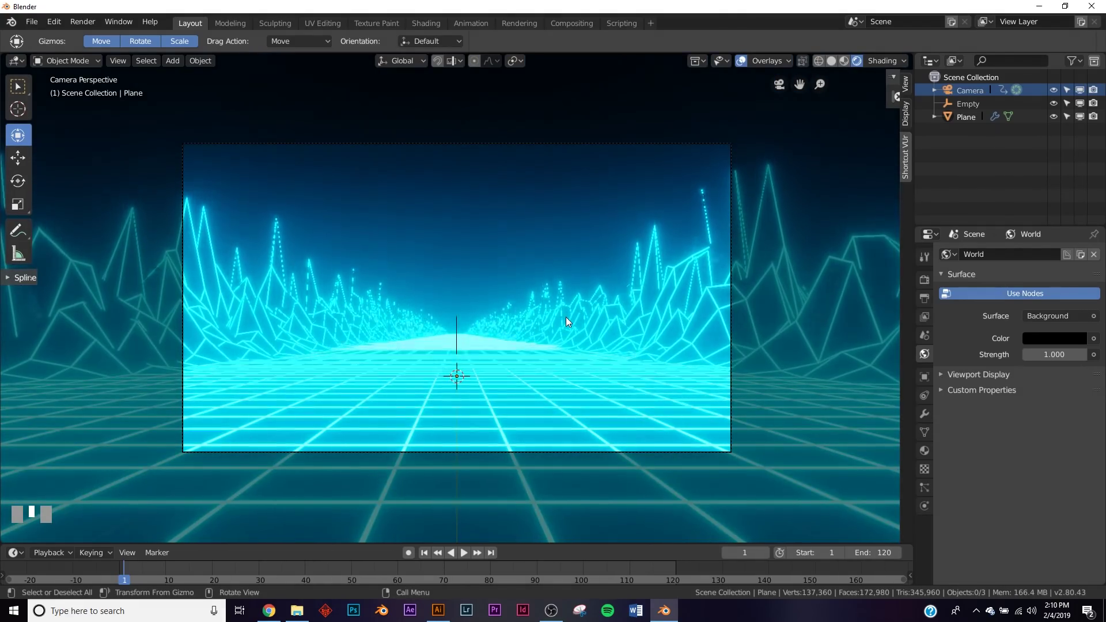
# - Switch to Chrome and open the Skies category on HDRI Haven
pyautogui.click(269, 611)
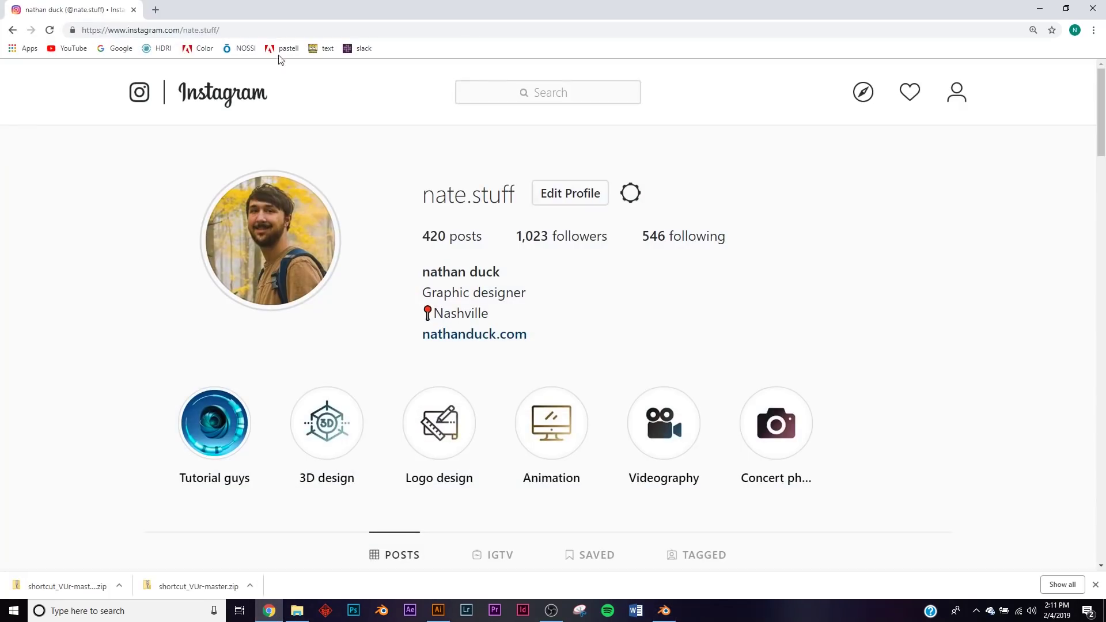
pyautogui.click(160, 49)
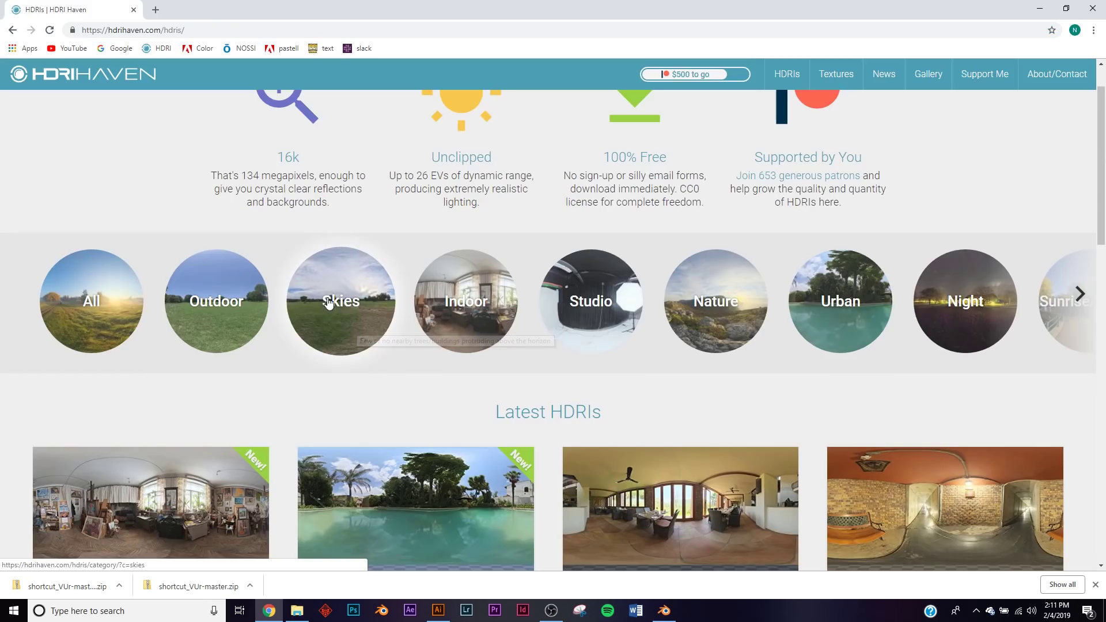
pyautogui.scroll(1, 496, 226)
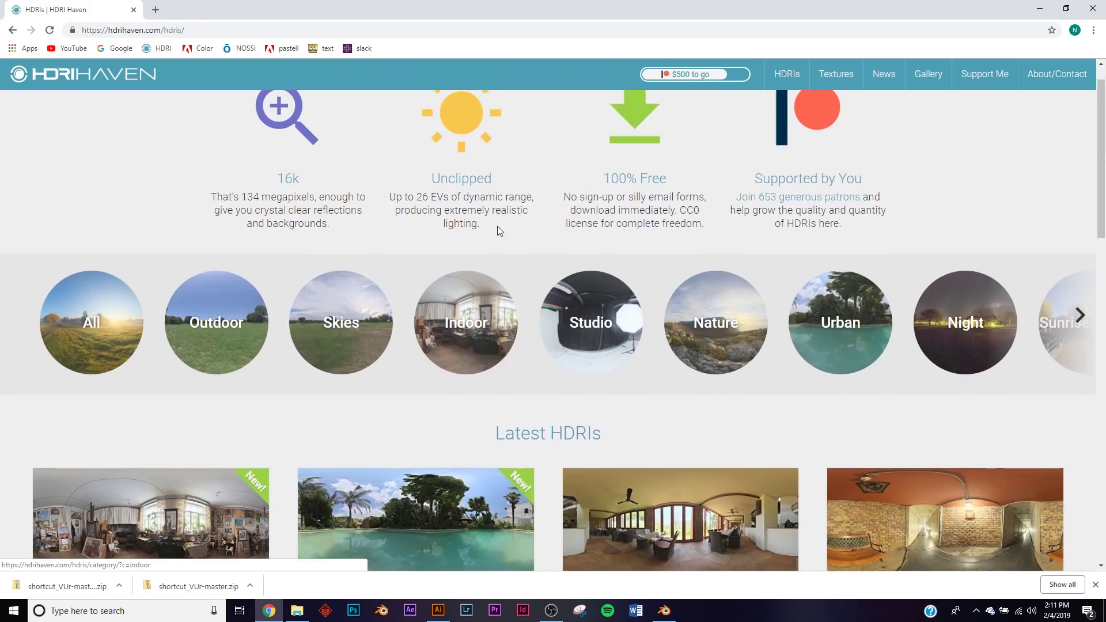
pyautogui.scroll(-3, 521, 128)
pyautogui.click(360, 199)
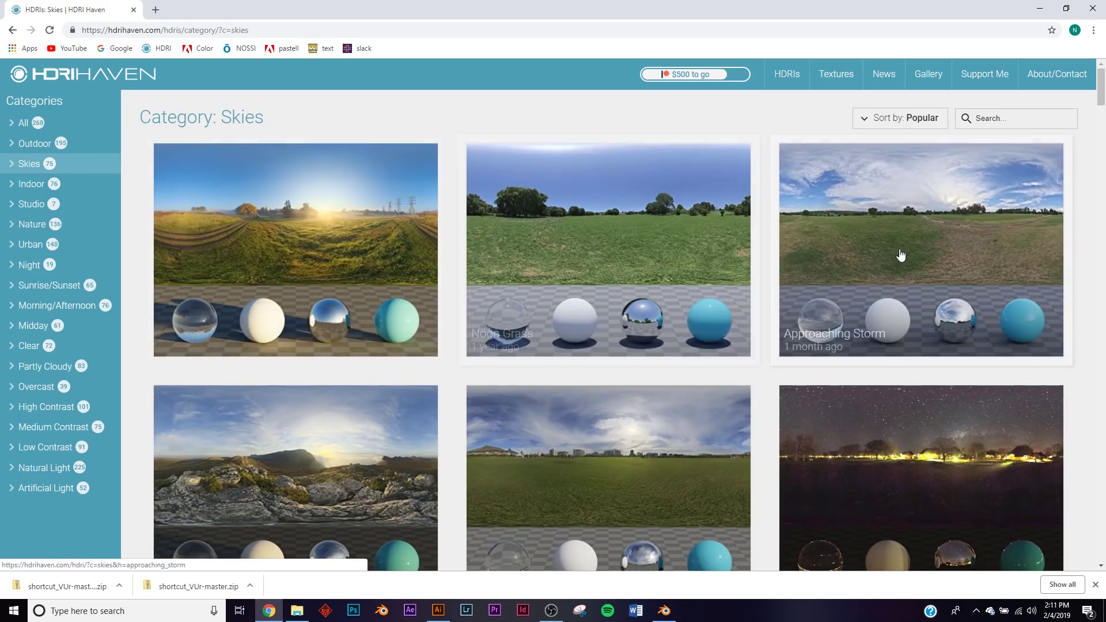
# - Browse the sky HDRIs and open the Kiara 1 Dawn page at its download options
pyautogui.scroll(-5, 595, 257)
pyautogui.scroll(-6, 595, 257)
pyautogui.scroll(4, 595, 257)
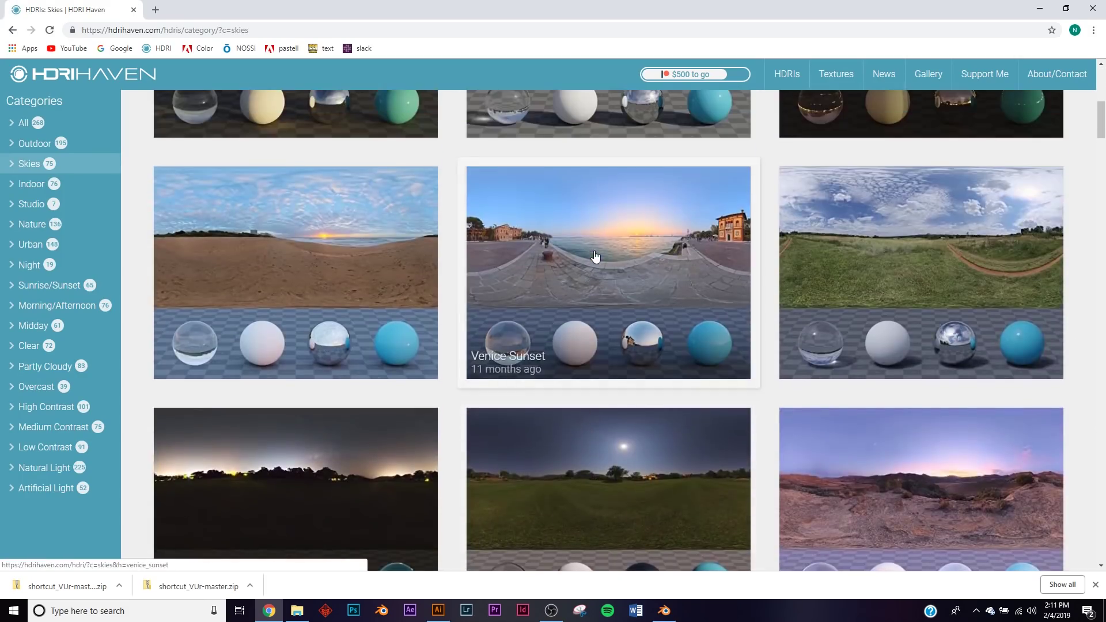
pyautogui.scroll(-5, 595, 257)
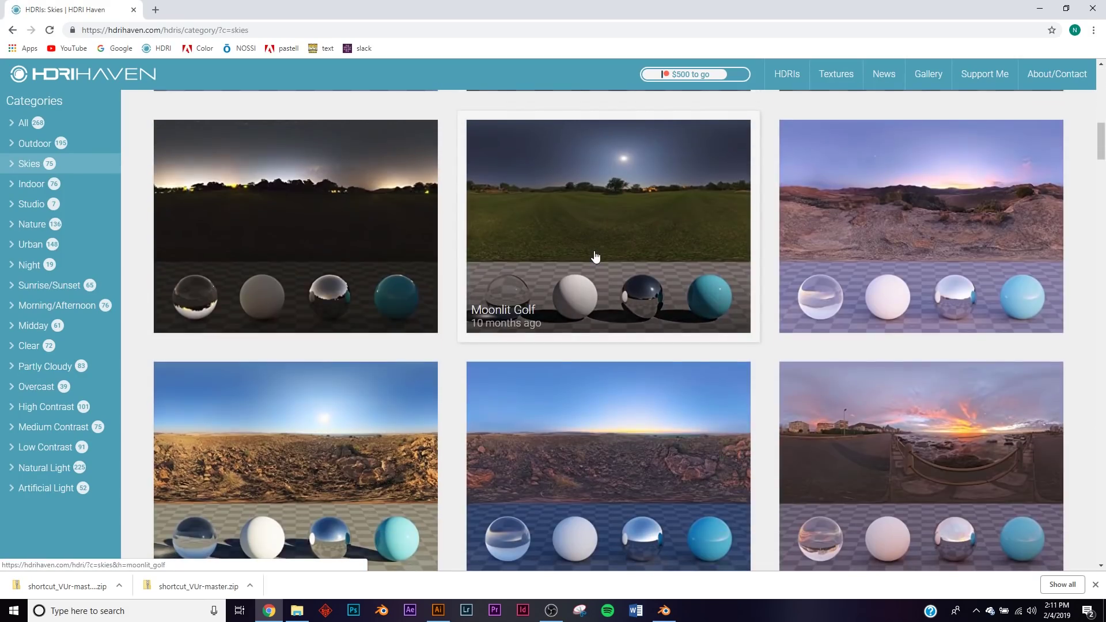
pyautogui.scroll(-4, 595, 257)
pyautogui.scroll(6, 596, 257)
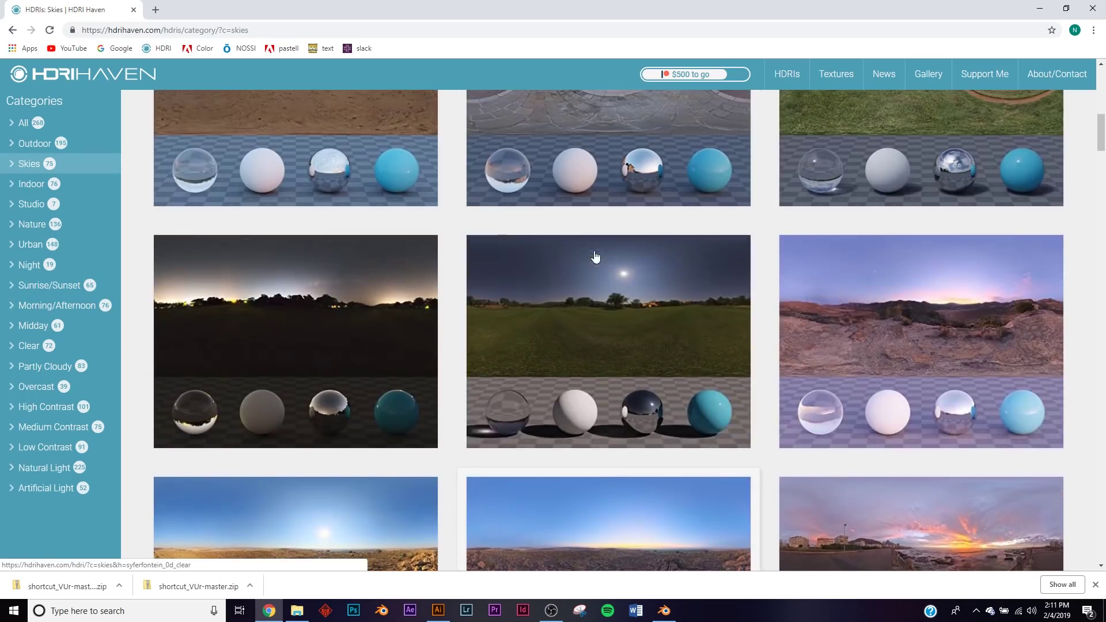
pyautogui.click(902, 323)
pyautogui.scroll(-6, 506, 368)
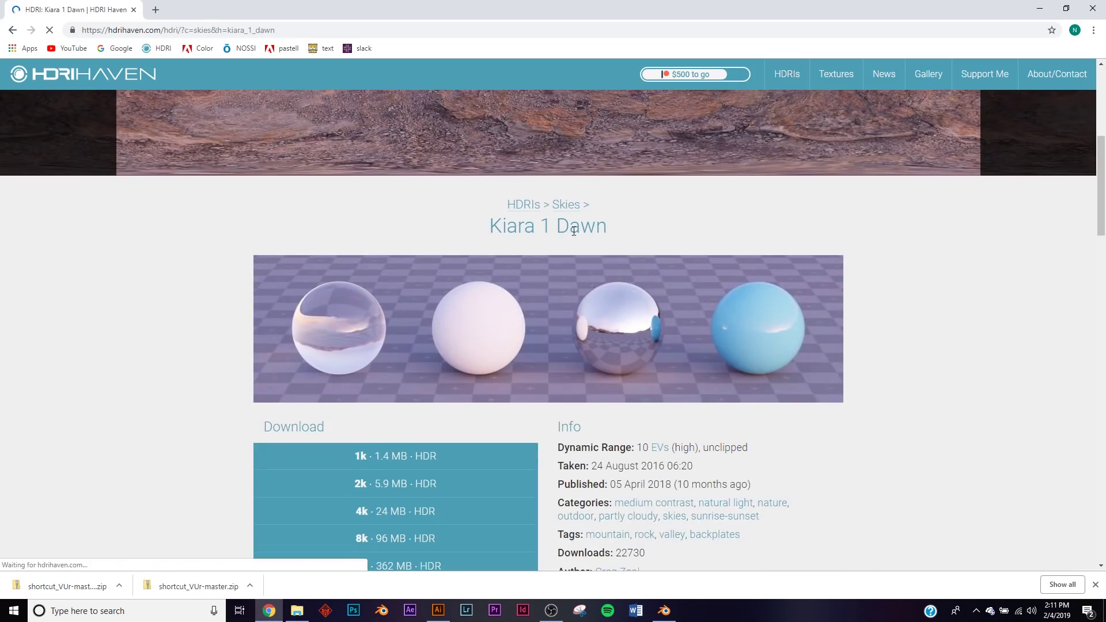
pyautogui.scroll(-3, 574, 230)
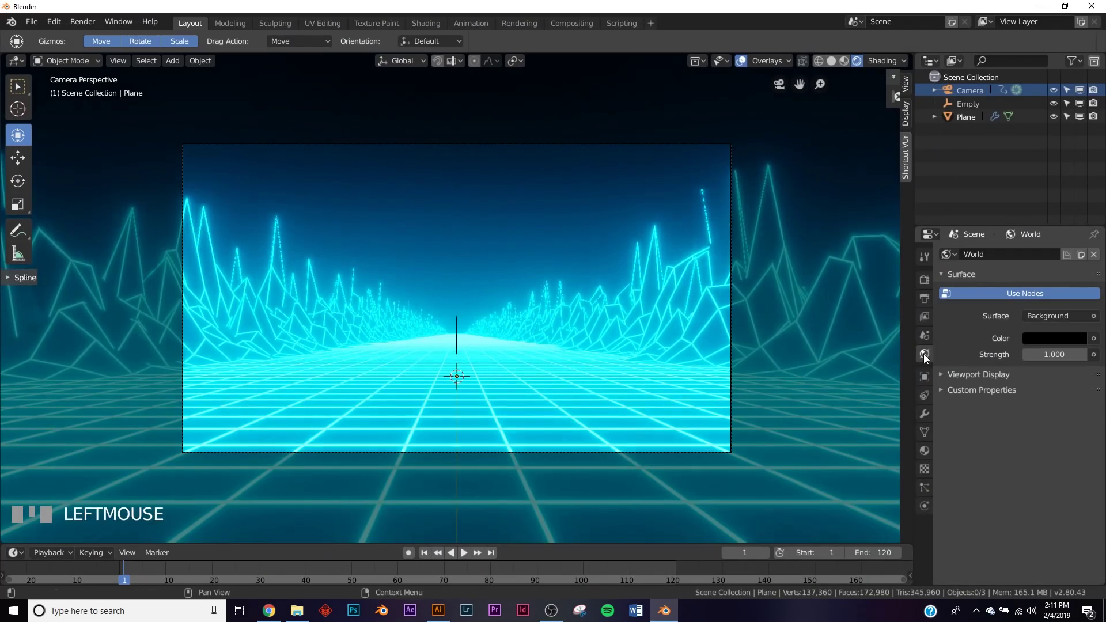
# - In Blender, load the kiara_1_dawn_4k HDR as an Environment Texture for the world color, inspect it and return to the camera view
pyautogui.click(1095, 339)
pyautogui.click(1033, 295)
pyautogui.click(1031, 296)
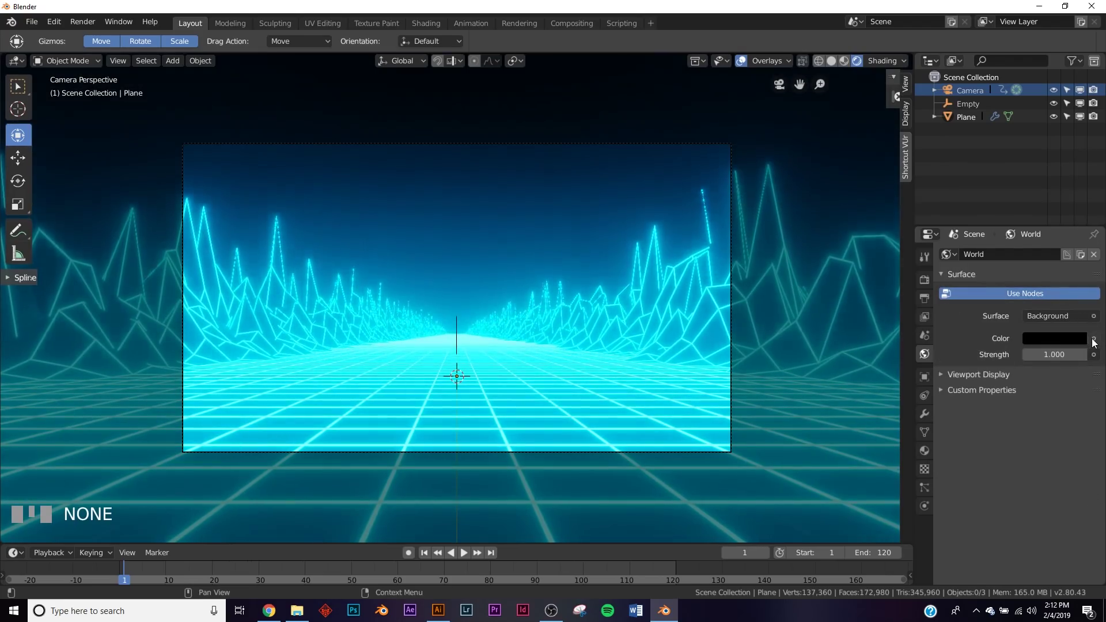
pyautogui.click(1094, 340)
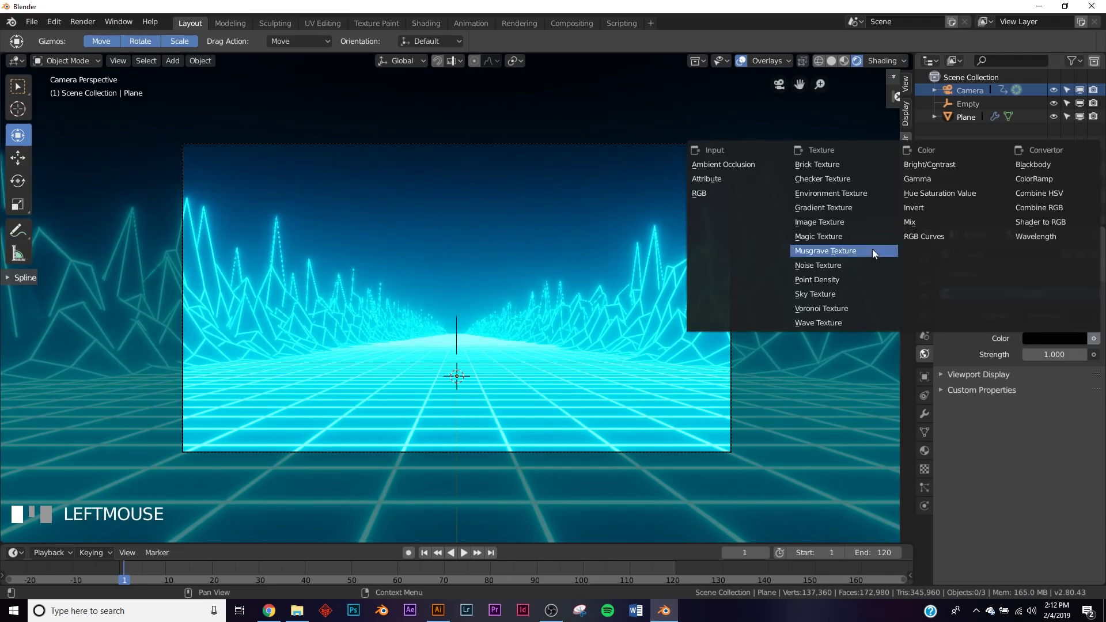
pyautogui.click(834, 198)
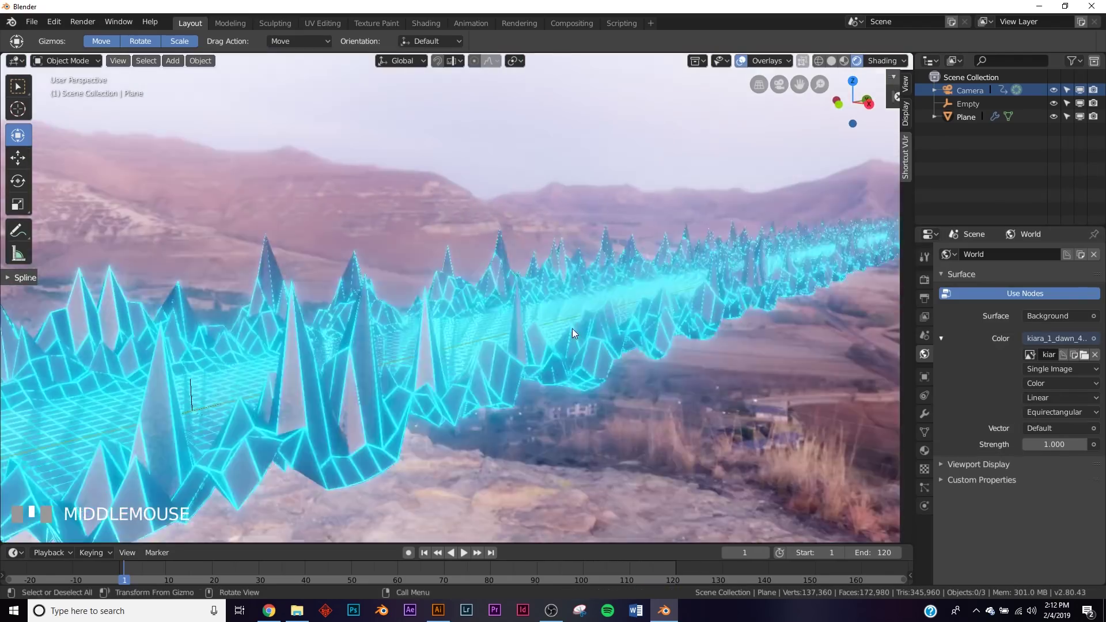
pyautogui.scroll(-3, 473, 327)
pyautogui.moveTo(474, 327); pyautogui.dragTo(523, 324, button='middle')
pyautogui.press('KP_0')
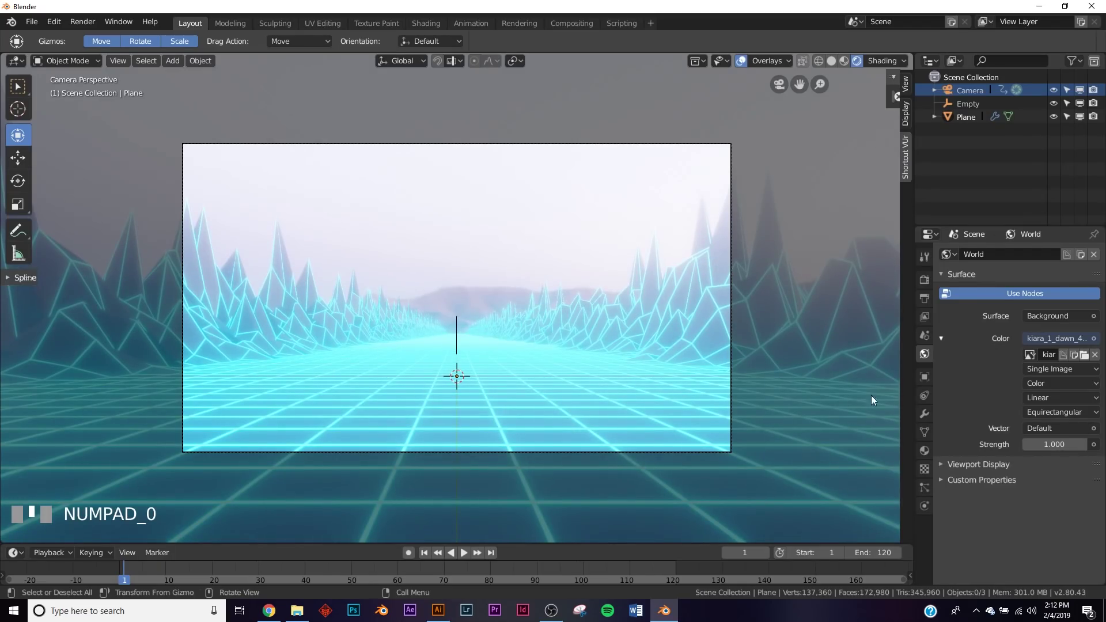
# - Set the world background strength to 0.1, then raise it to 0.3
pyautogui.click(1059, 448)
pyautogui.write('0.1')
pyautogui.press('KP_Enter')
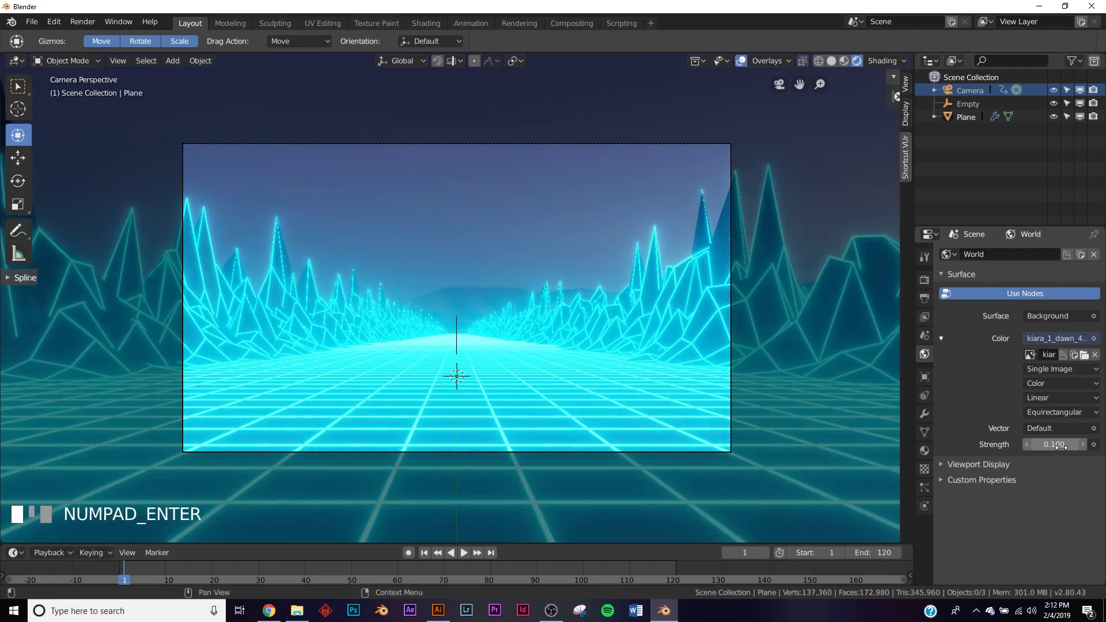
pyautogui.click(1081, 444)
pyautogui.click(1081, 445)
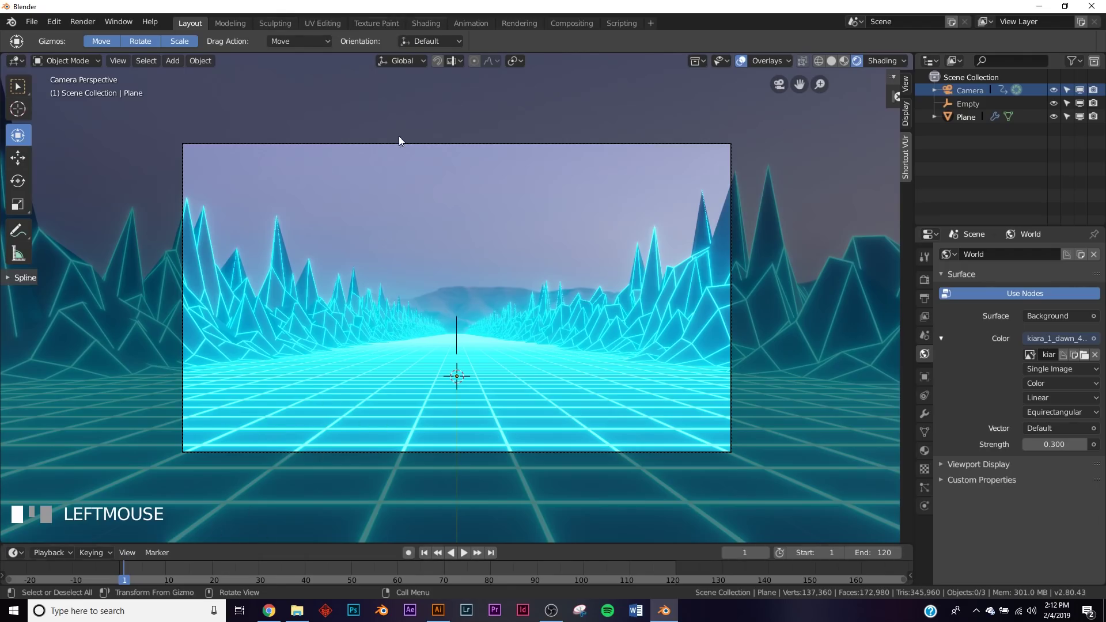
# - Switch to the Shading workspace and show its viewport from the camera in rendered shading
pyautogui.click(432, 23)
pyautogui.press('KP_0')
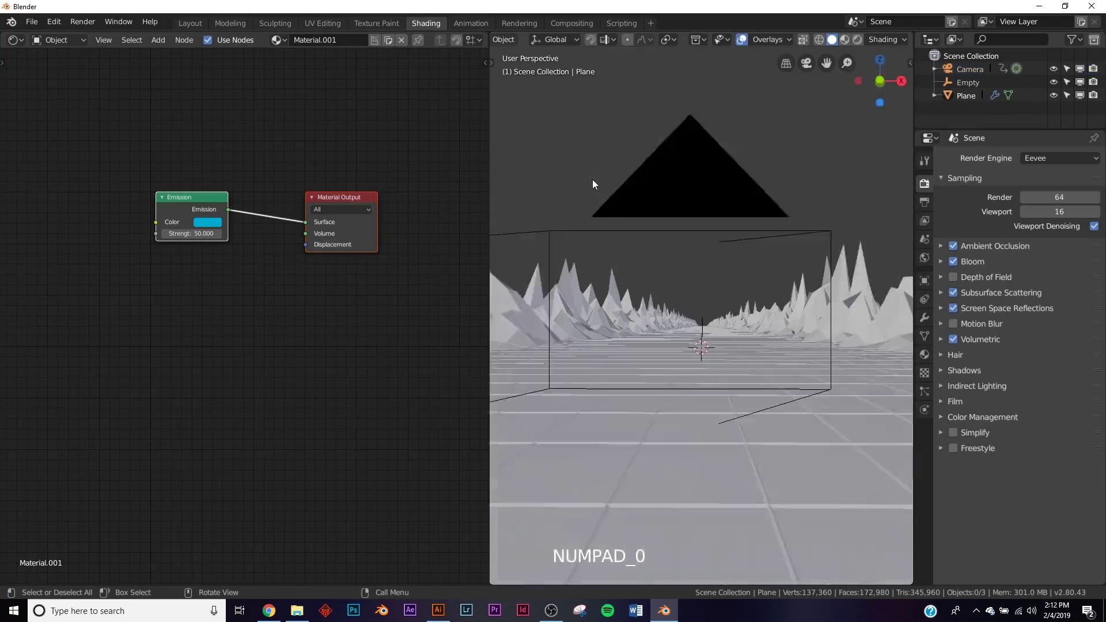
pyautogui.scroll(4, 610, 239)
pyautogui.press('z')
pyautogui.click(688, 207)
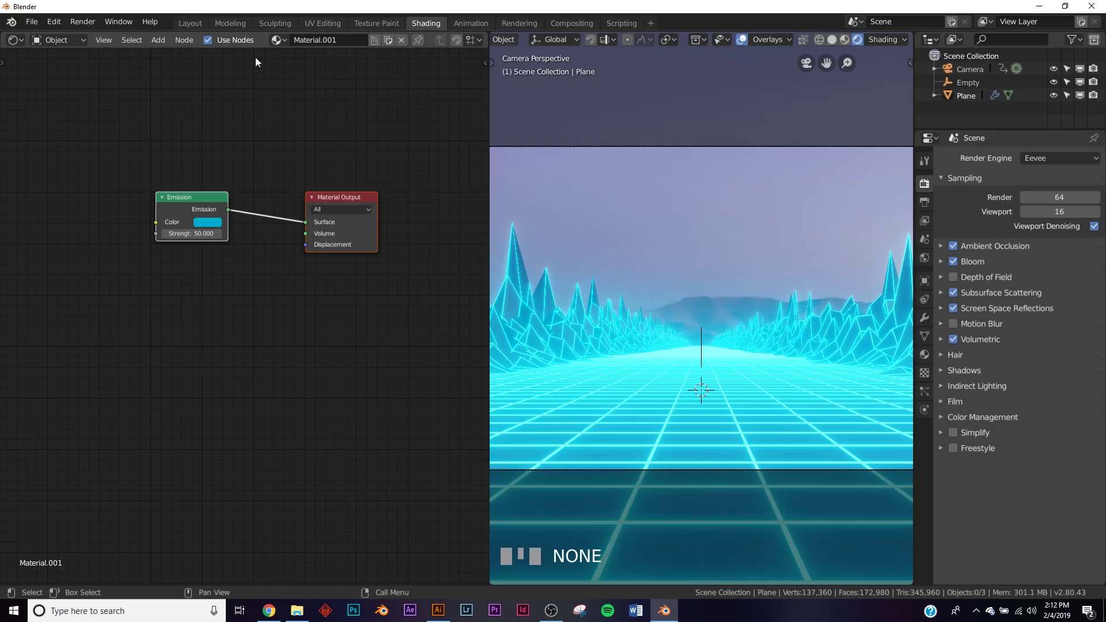
# - Show the world's shader nodes and select the environment texture node
pyautogui.click(66, 39)
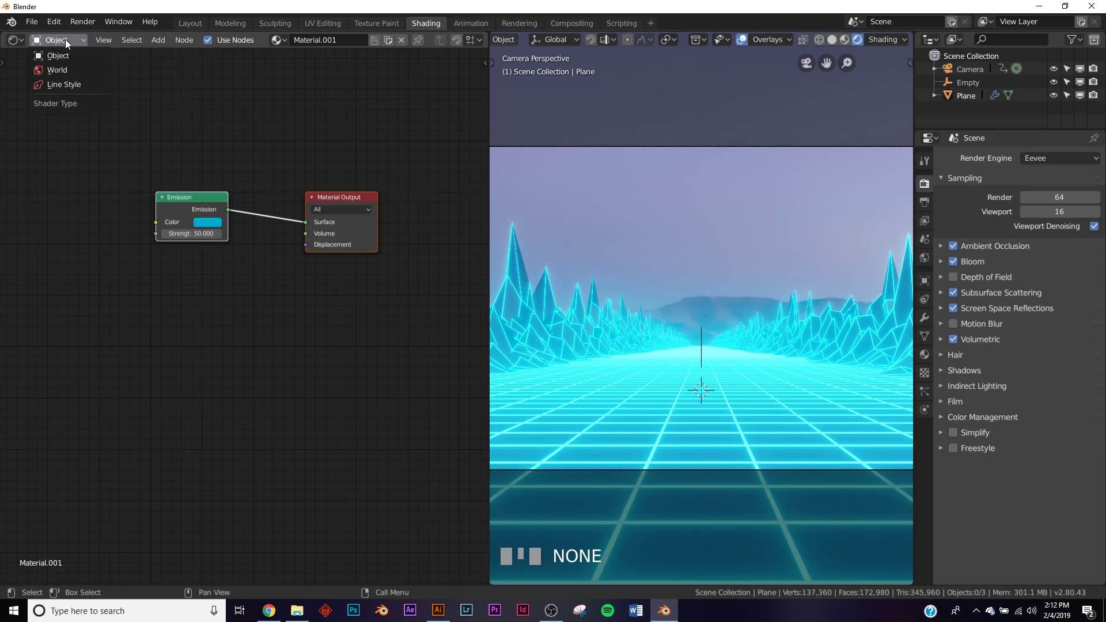
pyautogui.click(57, 70)
pyautogui.moveTo(171, 262); pyautogui.dragTo(306, 257, button='middle')
pyautogui.click(216, 201)
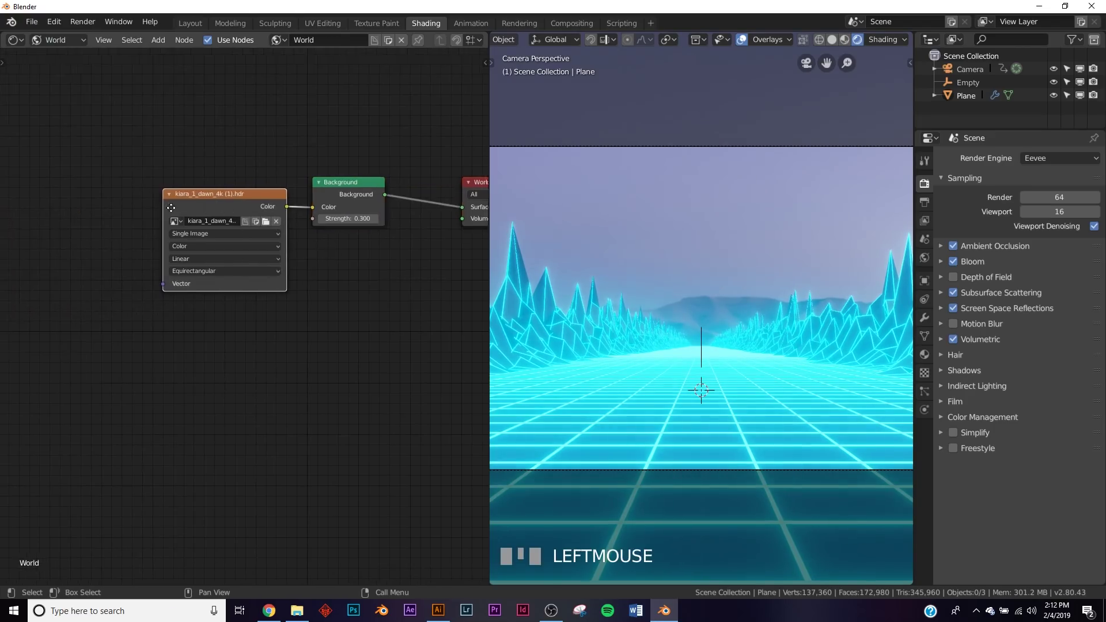
# - Add a Mapping node in front of the environment texture node in the world shader
pyautogui.moveTo(86, 203); pyautogui.dragTo(147, 196, button='middle')
pyautogui.hotkey('shift', 'a')
pyautogui.click(147, 197)
pyautogui.write('map')
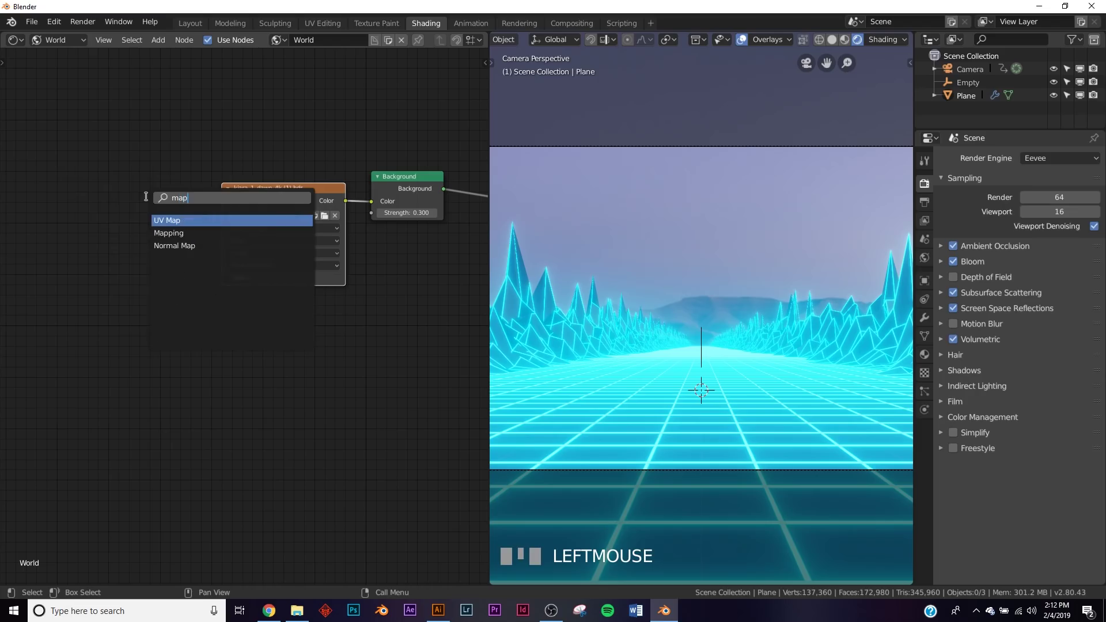
pyautogui.click(169, 233)
pyautogui.click(22, 203)
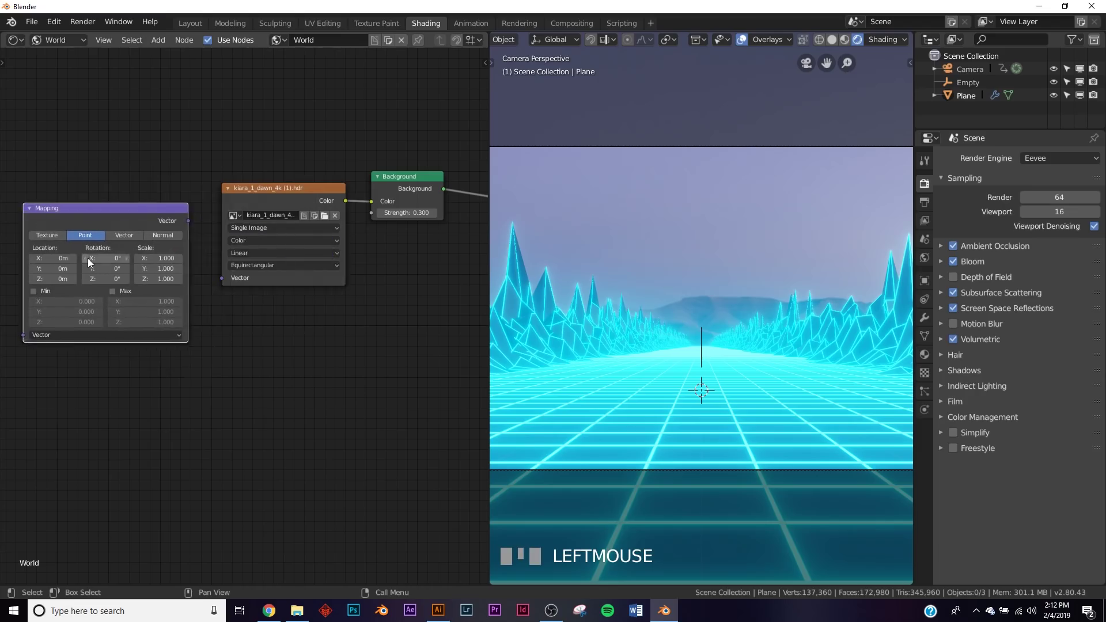
# - Add a Texture Coordinate node, connect Generated to the Mapping node's Vector input, and link Mapping's output to the environment texture's Vector input
pyautogui.moveTo(74, 250); pyautogui.dragTo(224, 229, button='middle')
pyautogui.hotkey('shift', 'a')
pyautogui.click(79, 222)
pyautogui.write('tex')
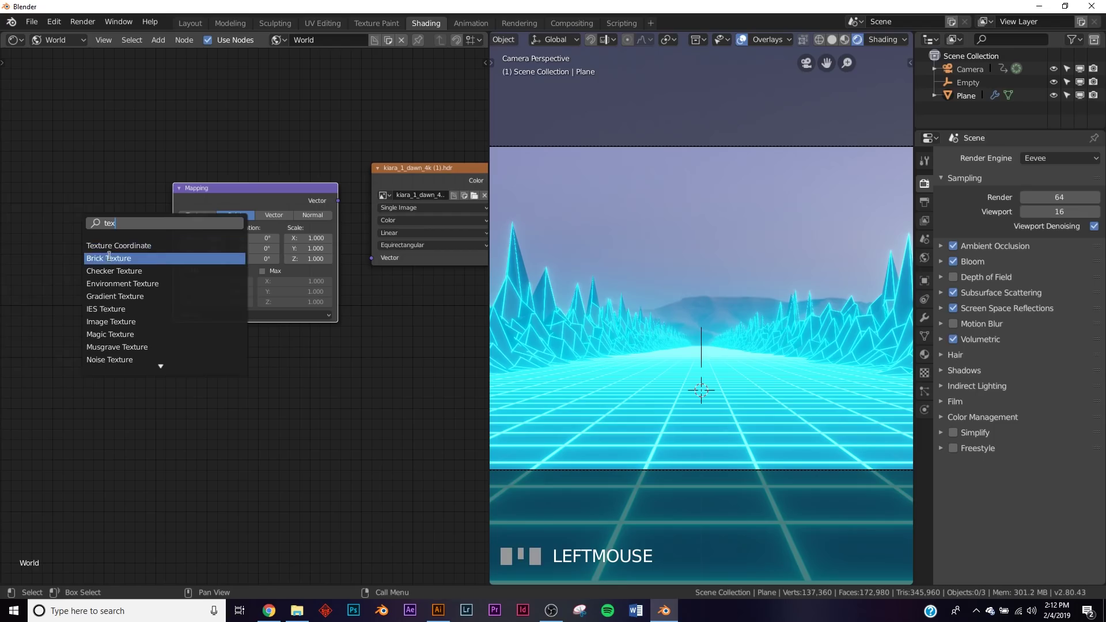
pyautogui.click(109, 245)
pyautogui.click(84, 231)
pyautogui.moveTo(84, 231); pyautogui.dragTo(172, 317)
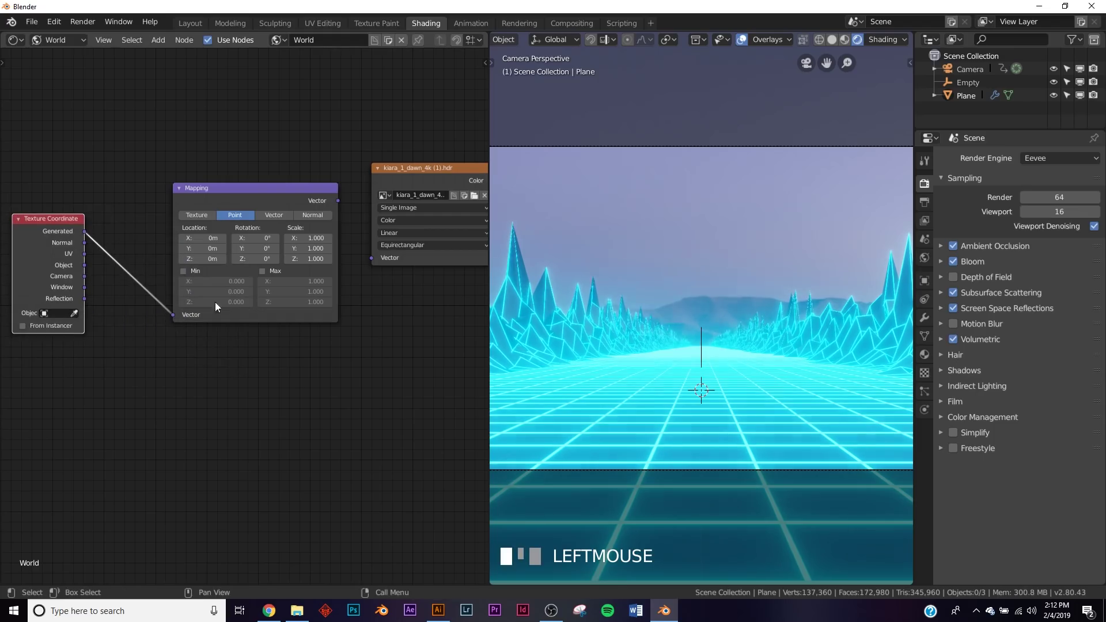
pyautogui.moveTo(337, 201); pyautogui.dragTo(371, 258)
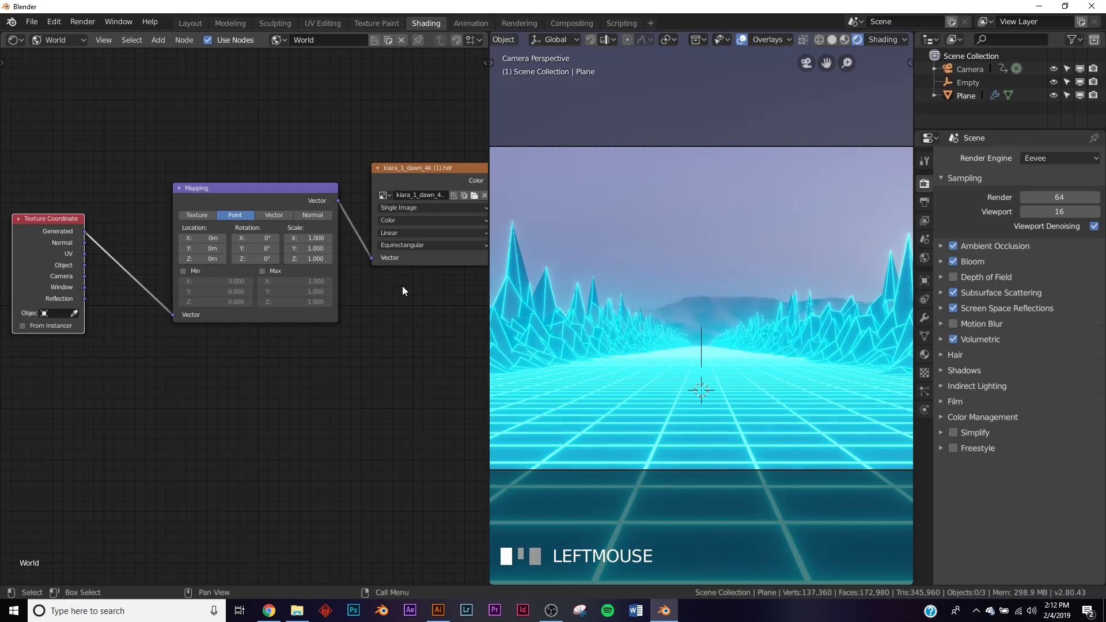
pyautogui.moveTo(256, 260)
pyautogui.mouseDown()
pyautogui.moveTo(352, 259)
pyautogui.moveTo(246, 260)
pyautogui.moveTo(277, 258)
pyautogui.moveTo(259, 238)
pyautogui.mouseUp()
pyautogui.hotkey('ctrl', 'z')
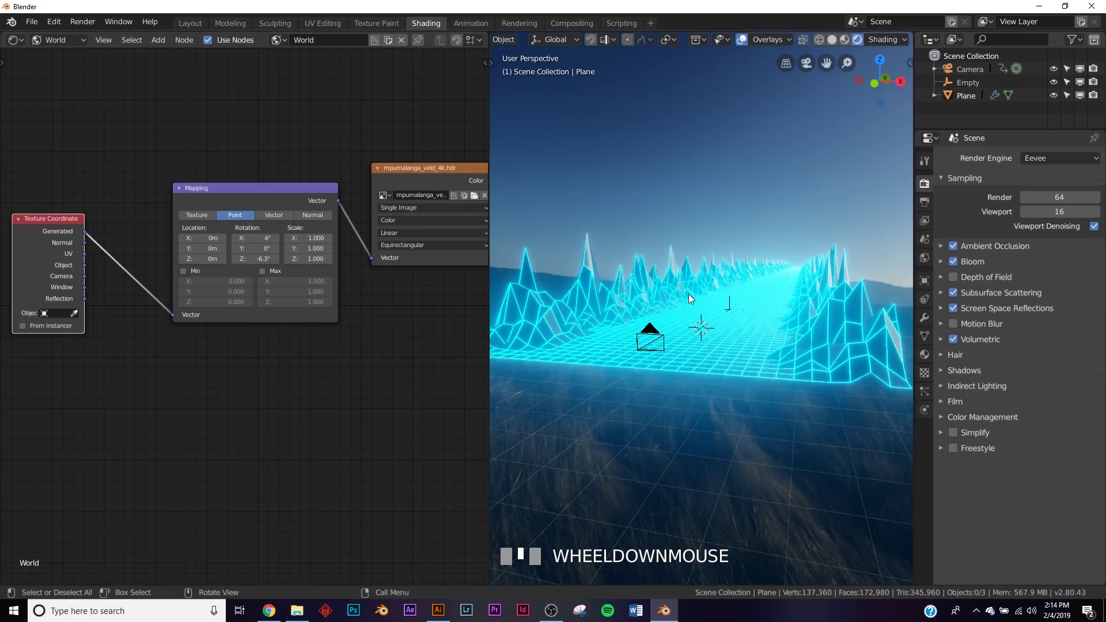
# - Inspect the mpumalanga_veld_4k sky around the valley from several angles and return to the camera view
pyautogui.moveTo(659, 299); pyautogui.dragTo(736, 295, button='middle')
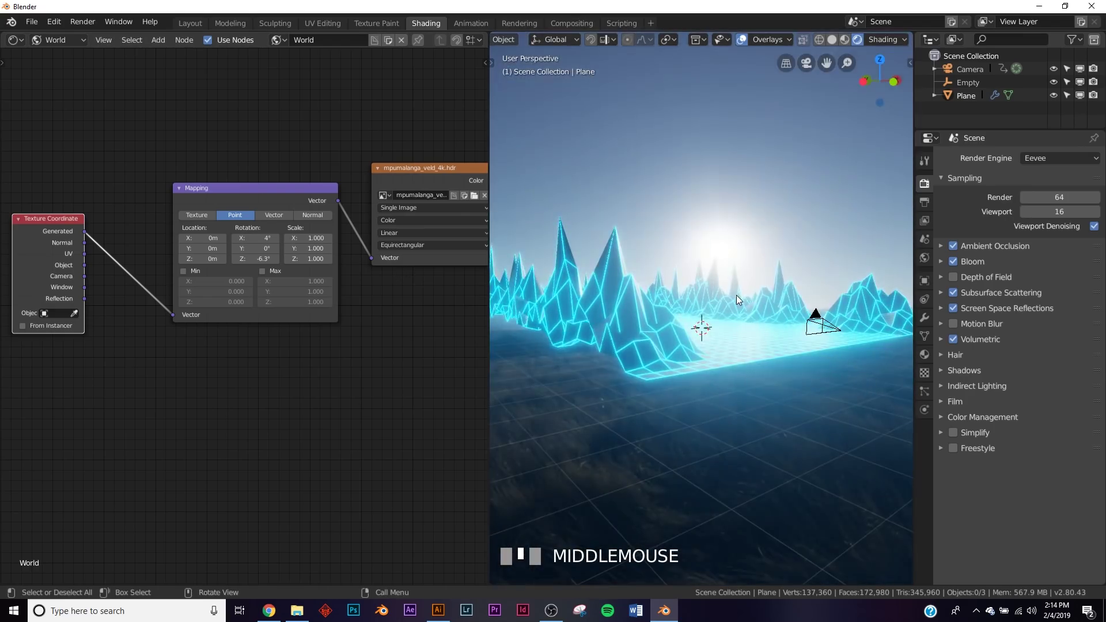
pyautogui.press('KP_0')
pyautogui.scroll(3, 769, 317)
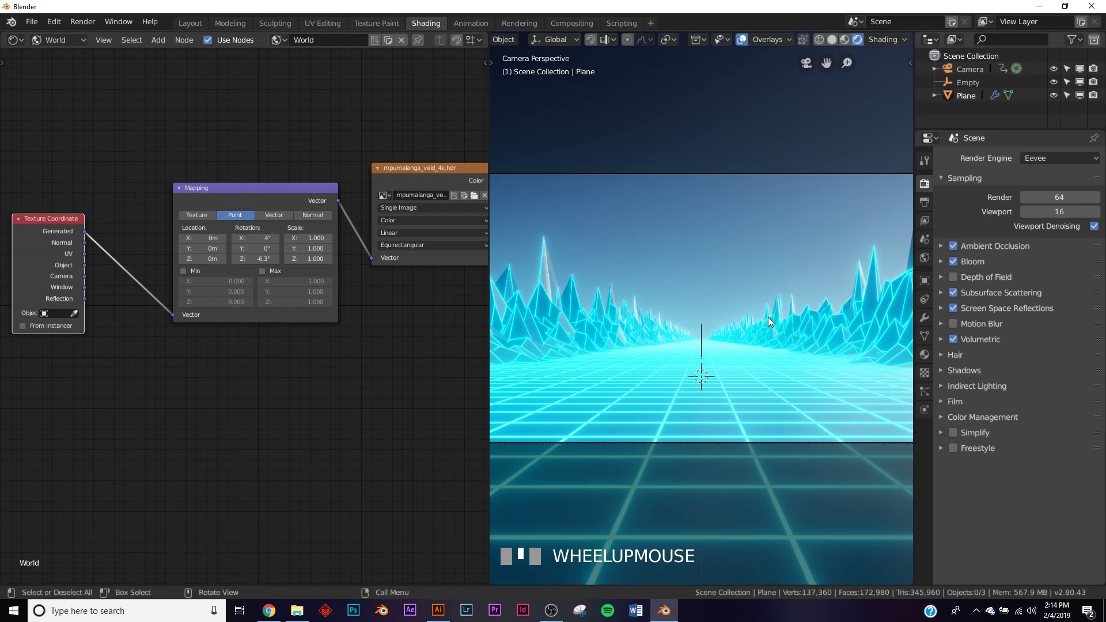
pyautogui.scroll(-3, 740, 252)
pyautogui.moveTo(730, 258); pyautogui.dragTo(616, 221, button='middle')
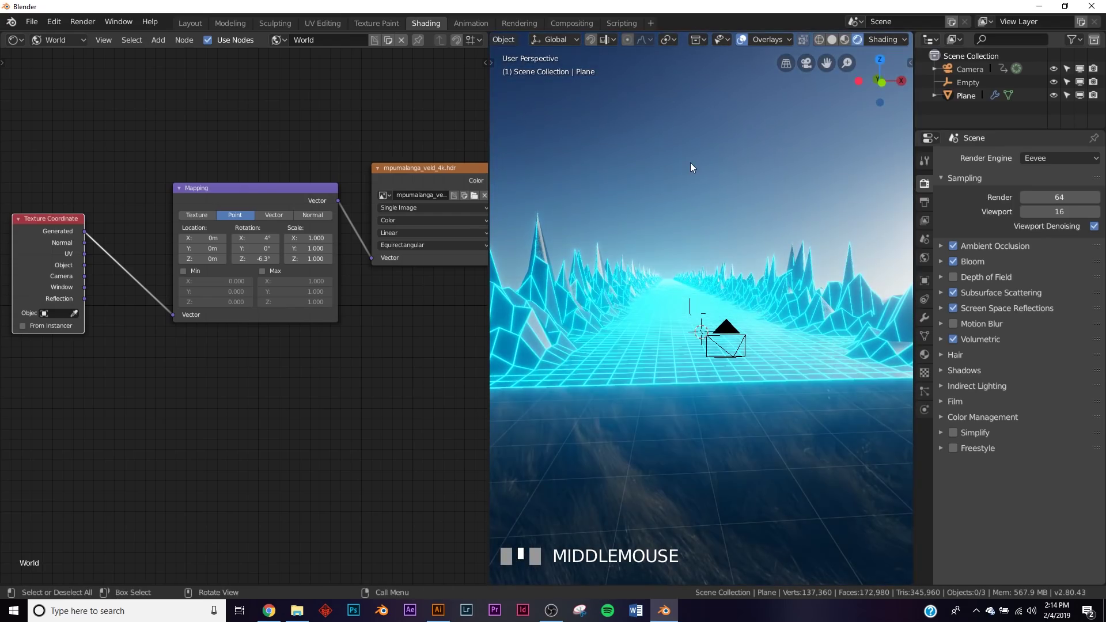
pyautogui.press('KP_0')
# - Make room before the Background node and insert a Hue Saturation Value node between it and the environment texture
pyautogui.moveTo(273, 231); pyautogui.dragTo(106, 230, button='middle')
pyautogui.moveTo(310, 229); pyautogui.dragTo(262, 278, button='middle')
pyautogui.scroll(-4, 262, 278)
pyautogui.moveTo(357, 271); pyautogui.dragTo(296, 279, button='middle')
pyautogui.moveTo(256, 228); pyautogui.dragTo(301, 221)
pyautogui.scroll(6, 262, 254)
pyautogui.moveTo(267, 236); pyautogui.dragTo(252, 253, button='middle')
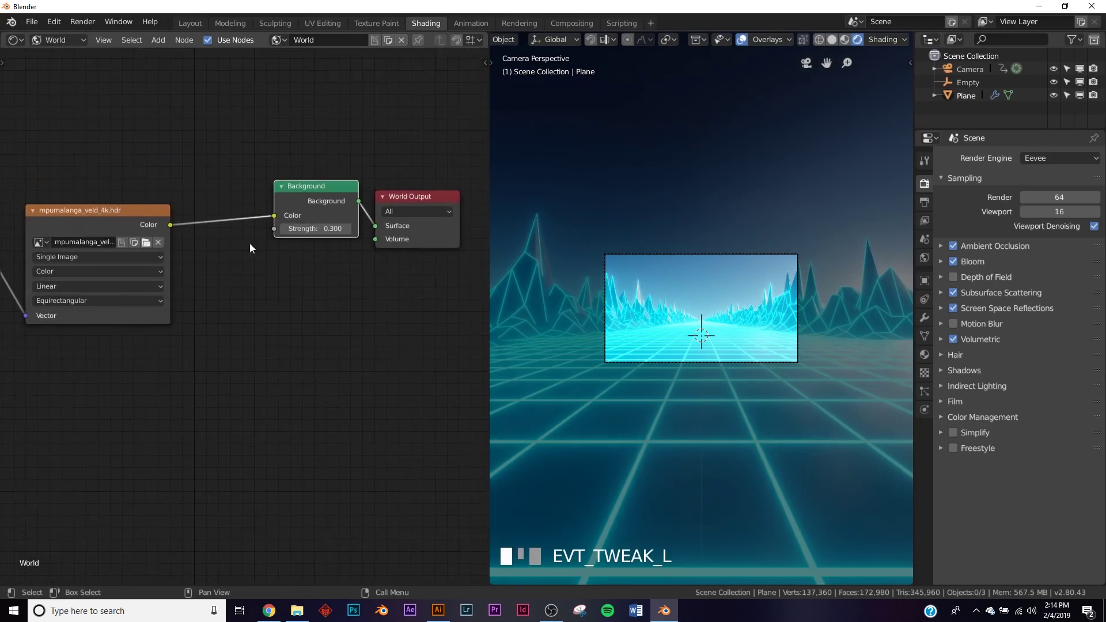
pyautogui.hotkey('shift', 'a')
pyautogui.hotkey('shift', 'a')
pyautogui.moveTo(157, 202)
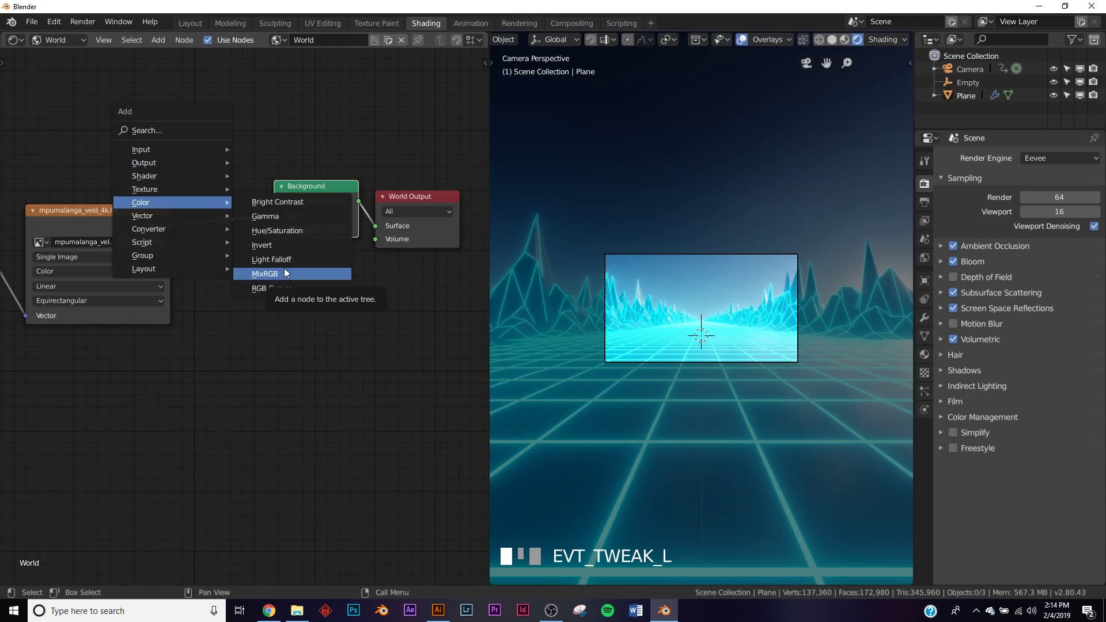
pyautogui.click(281, 231)
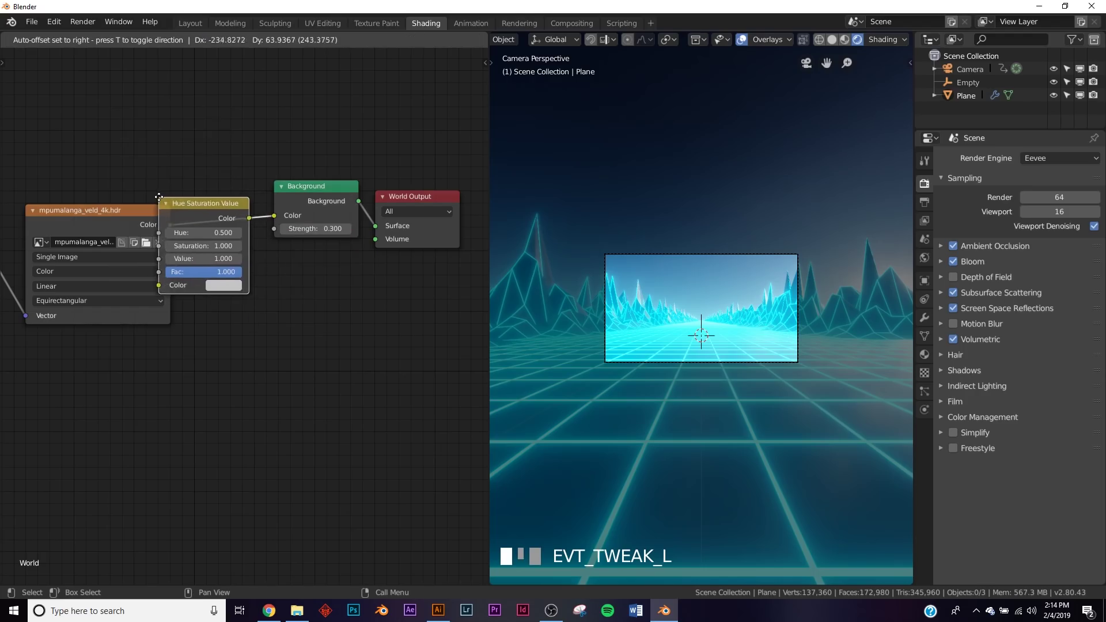
pyautogui.click(167, 197)
# - Turn off Bloom and frame the valley floor and sky in the viewport
pyautogui.scroll(3, 734, 292)
pyautogui.click(953, 262)
pyautogui.keyDown('shift'); pyautogui.moveTo(680, 248); pyautogui.dragTo(711, 306, button='middle'); pyautogui.keyUp('shift')
pyautogui.keyDown('shift'); pyautogui.moveTo(710, 306); pyautogui.dragTo(734, 354, button='middle'); pyautogui.keyUp('shift')
pyautogui.moveTo(735, 355); pyautogui.dragTo(731, 335, button='middle')
pyautogui.scroll(-2, 730, 336)
pyautogui.scroll(5, 242, 316)
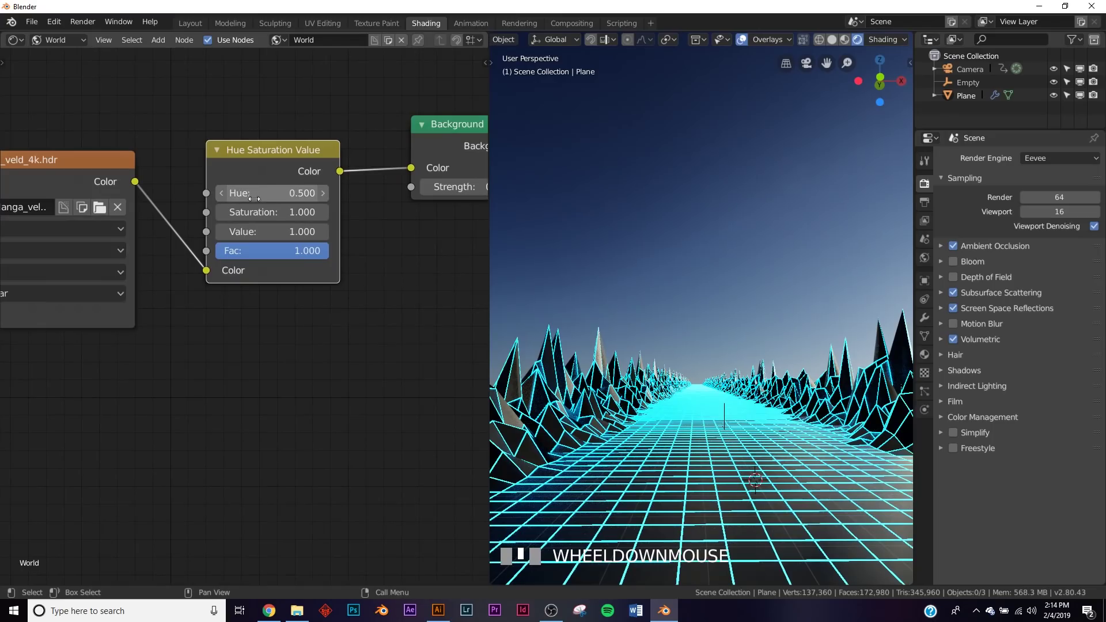
# - Try sky Hue values of 0.7, 0.6 and up to 1.0 from the camera view, and return Hue to 0.5
pyautogui.click(323, 193)
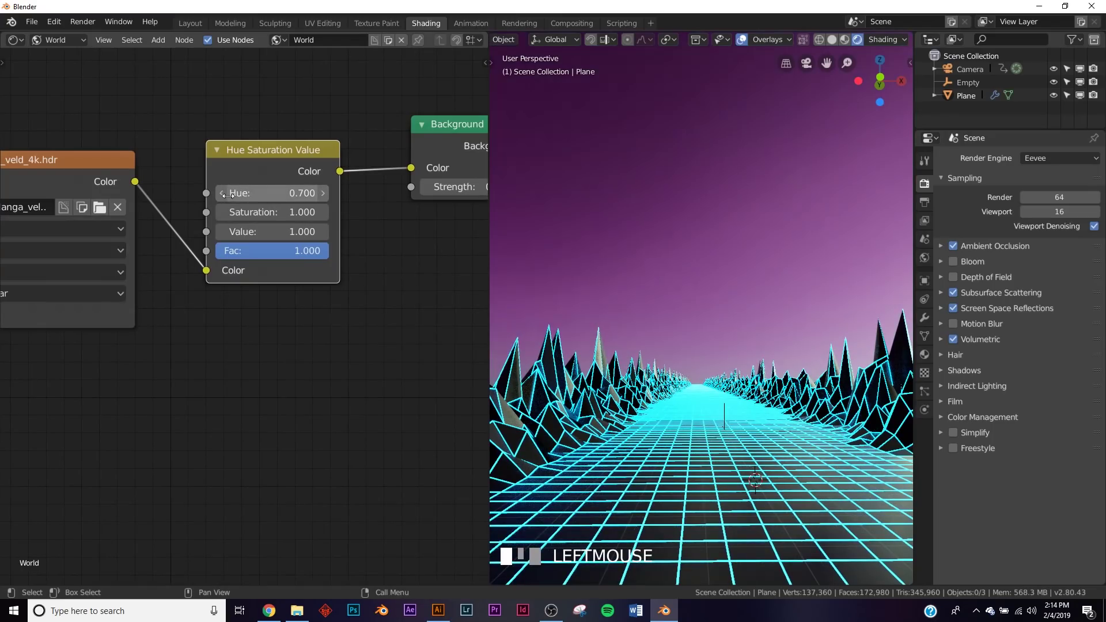
pyautogui.press('KP_0')
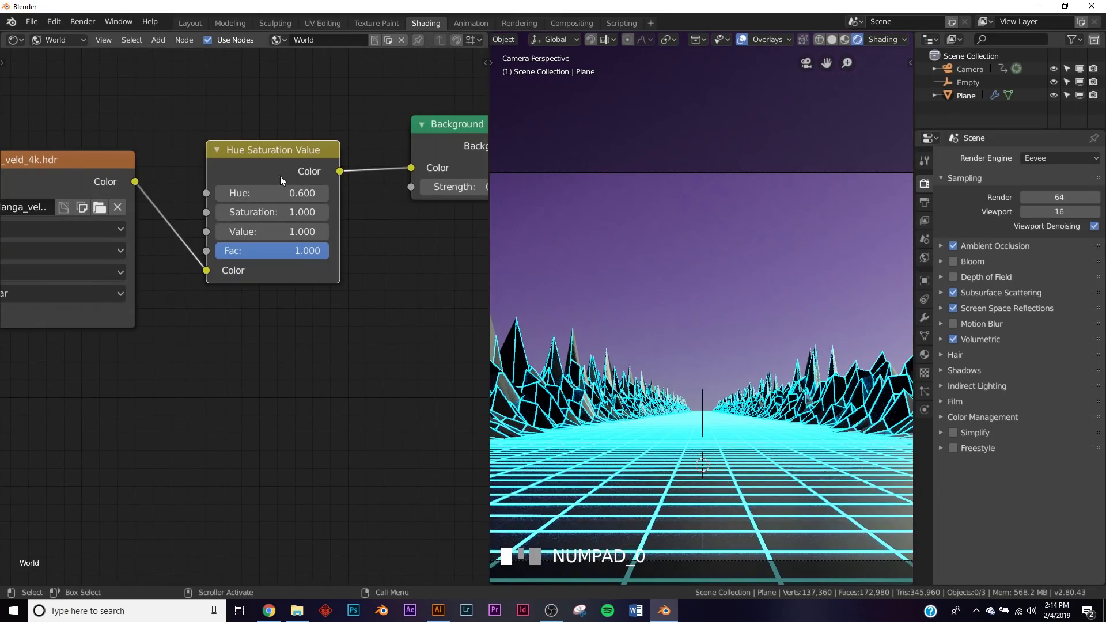
pyautogui.click(322, 192)
pyautogui.click(322, 193)
pyautogui.click(323, 193)
pyautogui.click(322, 192)
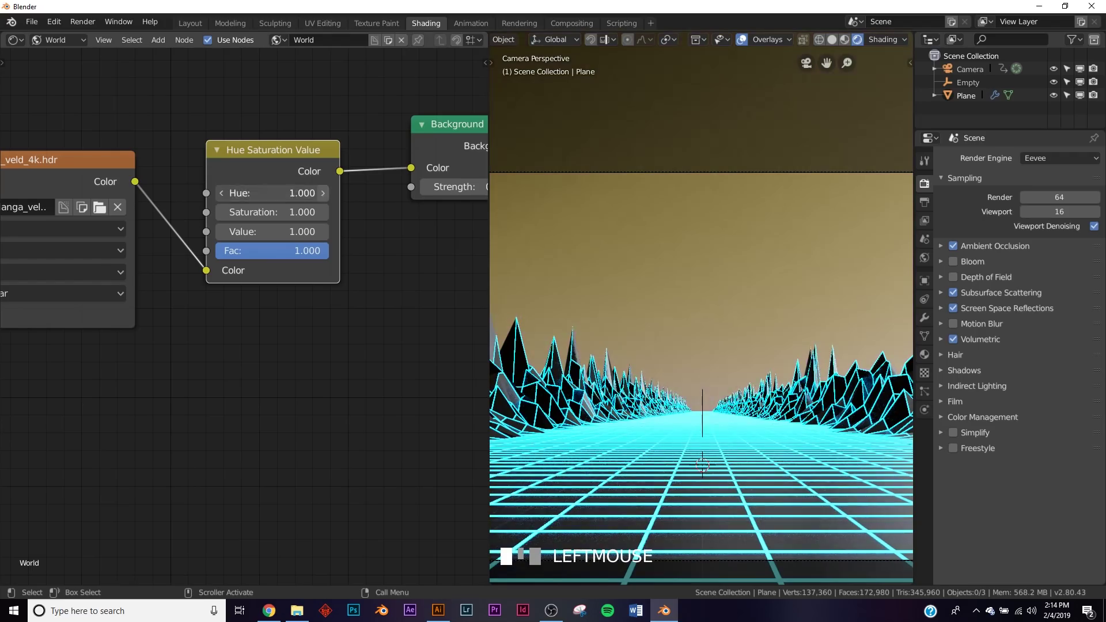
pyautogui.click(220, 195)
pyautogui.click(220, 194)
pyautogui.click(220, 194)
pyautogui.click(220, 195)
pyautogui.click(220, 195)
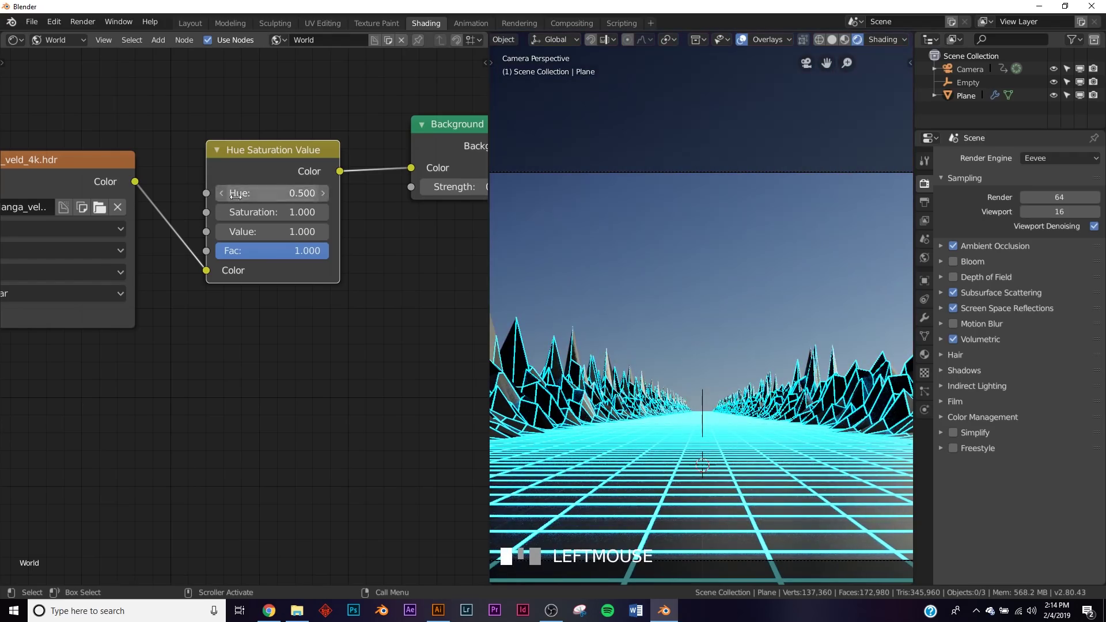
# - Set the sky's Hue to 0.6 and turn Bloom back on, with the whole camera frame in view
pyautogui.click(322, 193)
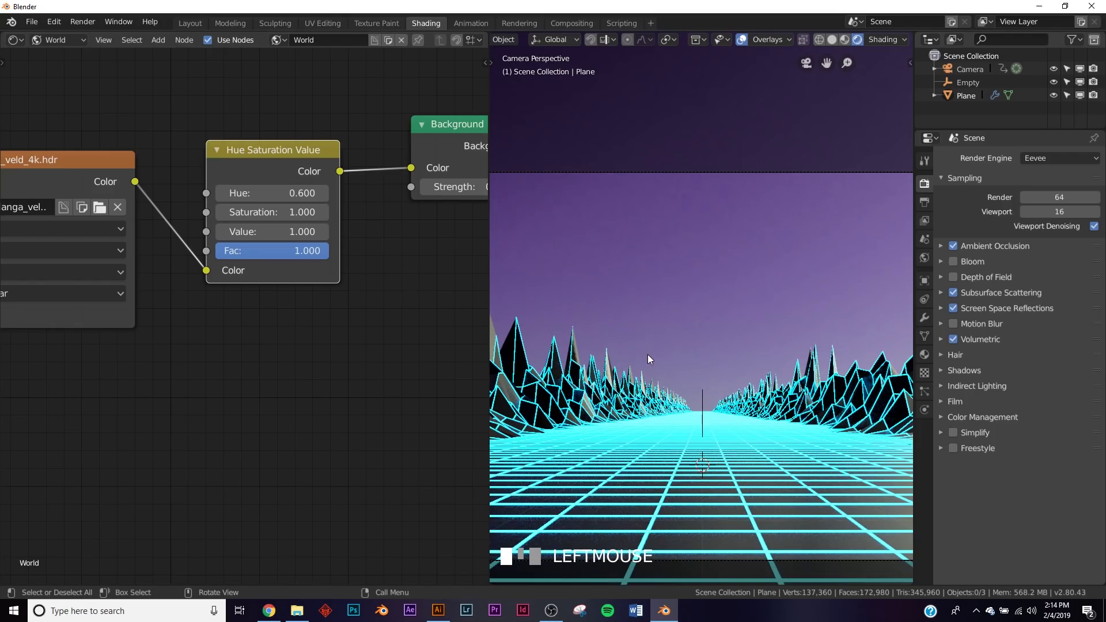
pyautogui.click(954, 263)
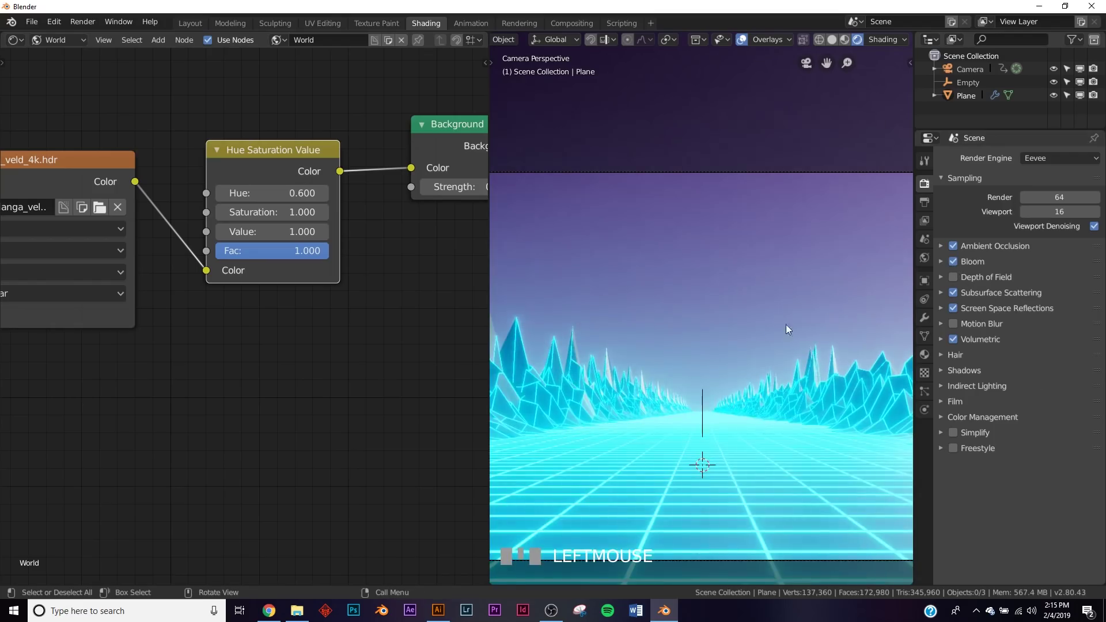
pyautogui.scroll(-2, 806, 316)
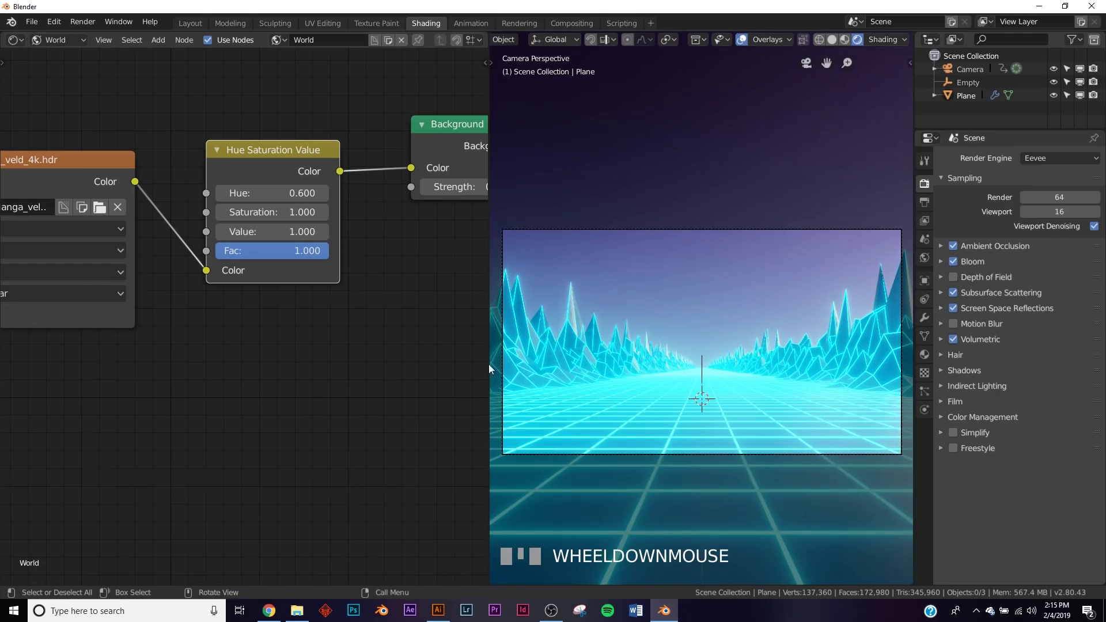
# - Switch to the Layout workspace and put the plane into Edit Mode with the flat valley floor in view
pyautogui.click(190, 23)
pyautogui.moveTo(547, 334); pyautogui.dragTo(487, 425, button='middle')
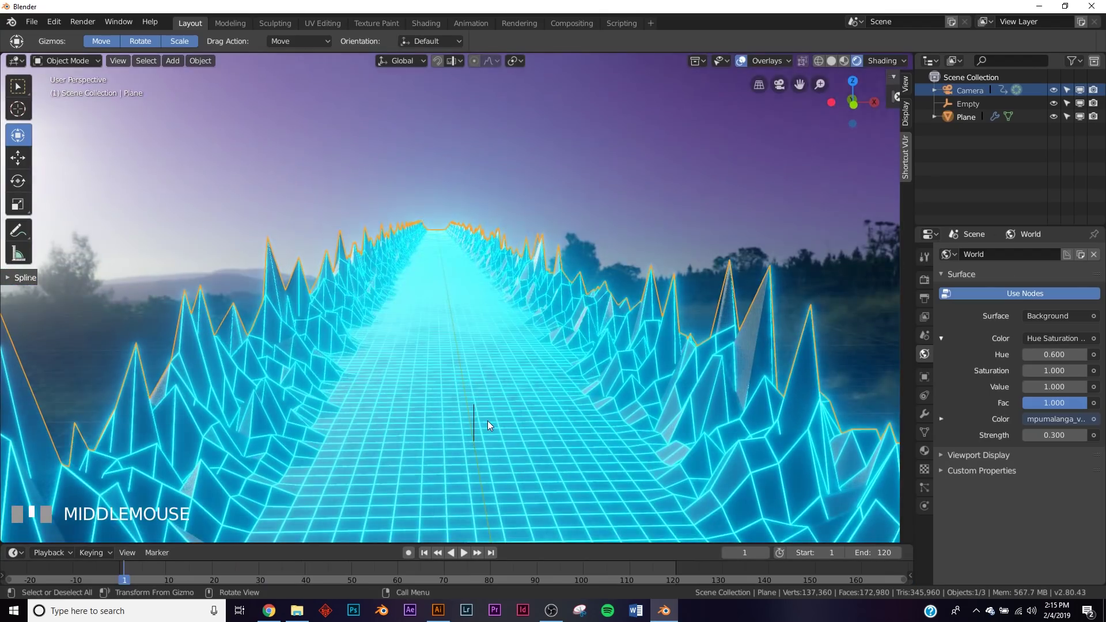
pyautogui.scroll(-8, 567, 437)
pyautogui.press('Tab')
pyautogui.scroll(4, 518, 403)
pyautogui.keyDown('shift'); pyautogui.moveTo(502, 442); pyautogui.dragTo(472, 334, button='middle'); pyautogui.keyUp('shift')
# - Select six scattered vertices on the flat valley floor, raise them slightly along Z, and return to Object Mode
pyautogui.click(512, 400)
pyautogui.keyDown('shift'); pyautogui.click(353, 375); pyautogui.keyUp('shift')
pyautogui.keyDown('shift'); pyautogui.click(372, 333); pyautogui.keyUp('shift')
pyautogui.keyDown('shift'); pyautogui.click(512, 313); pyautogui.keyUp('shift')
pyautogui.keyDown('shift'); pyautogui.click(533, 341); pyautogui.keyUp('shift')
pyautogui.keyDown('shift'); pyautogui.click(372, 315); pyautogui.keyUp('shift')
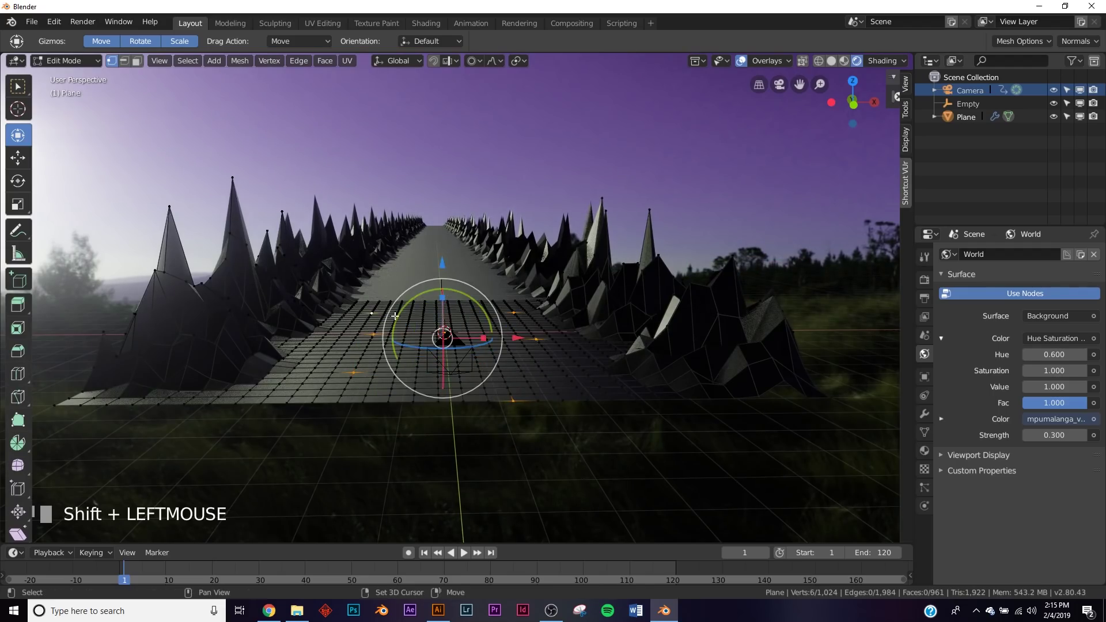
pyautogui.moveTo(443, 267); pyautogui.dragTo(448, 262)
pyautogui.scroll(-3, 446, 260)
pyautogui.scroll(4, 447, 260)
pyautogui.scroll(-5, 448, 261)
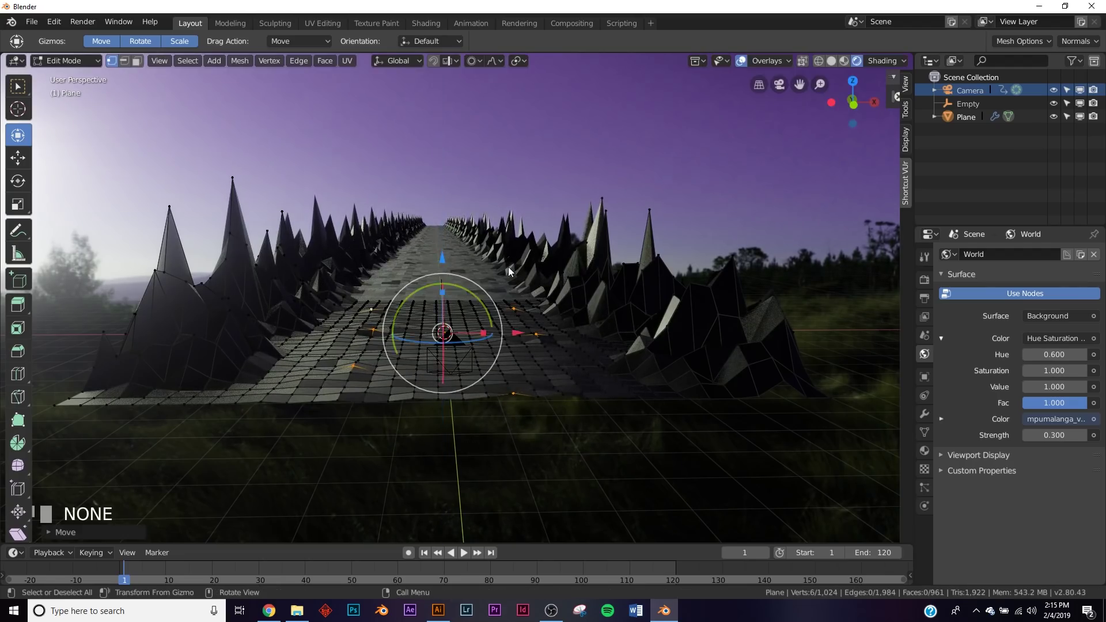
pyautogui.press('Tab')
# - Play the flythrough animation from the camera view and stop it
pyautogui.press('KP_0')
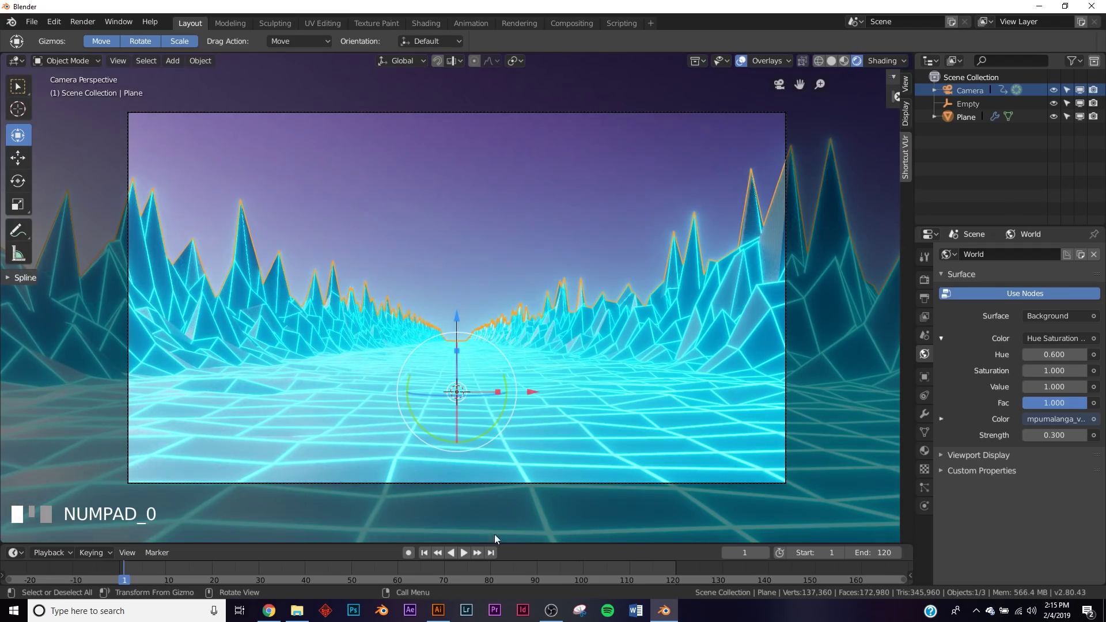
pyautogui.click(461, 549)
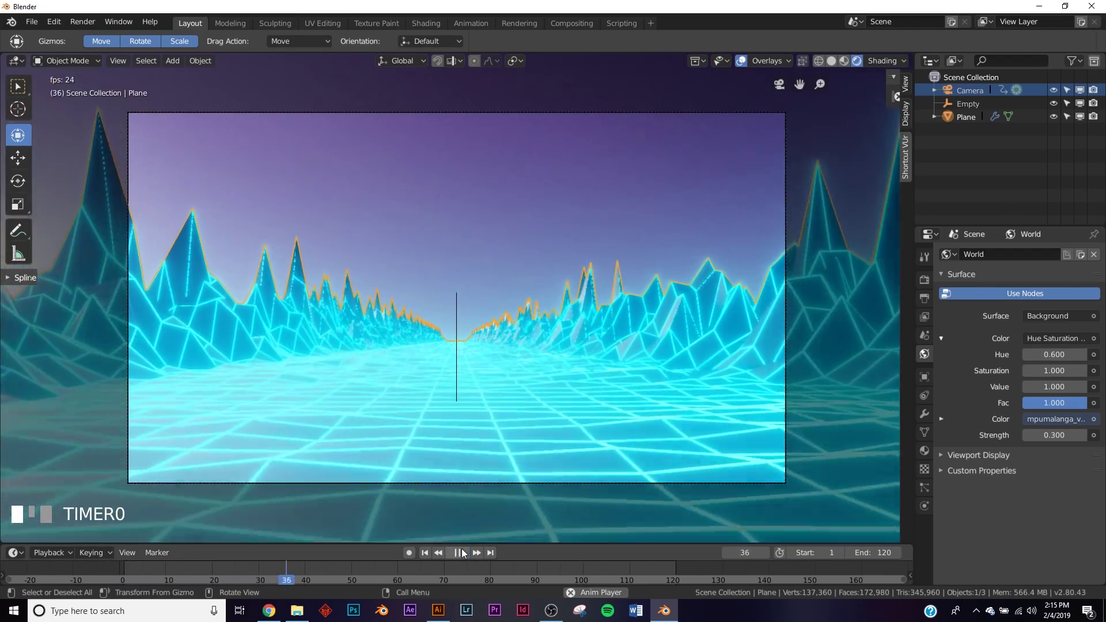
pyautogui.click(461, 548)
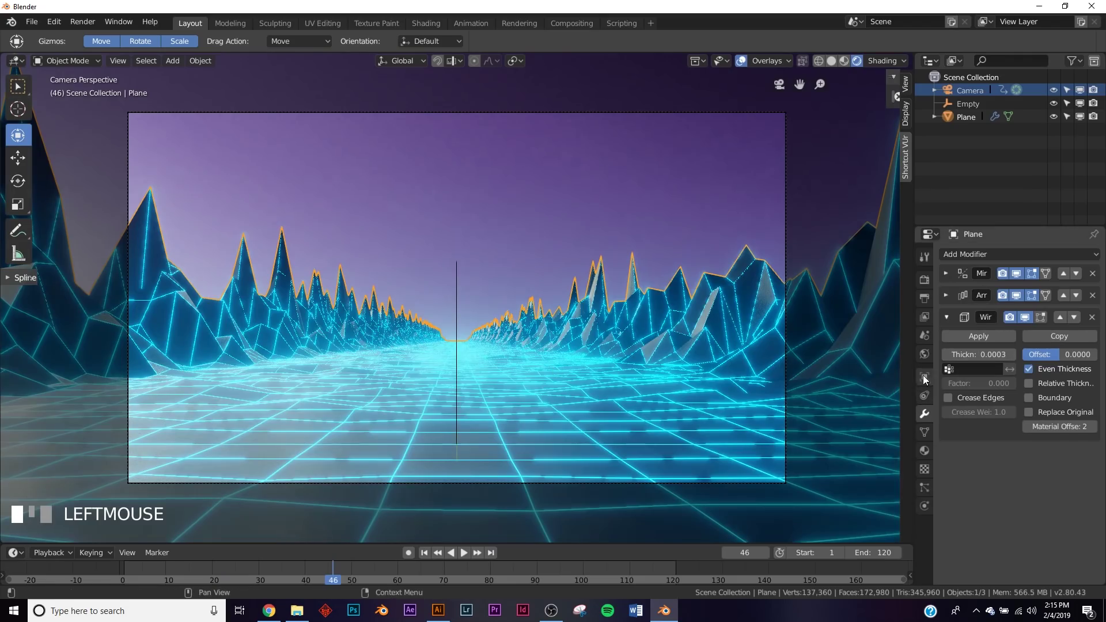
# - Select the plane's dark Material slot and show its object shader nodes in the Shading workspace
pyautogui.click(924, 354)
pyautogui.click(924, 450)
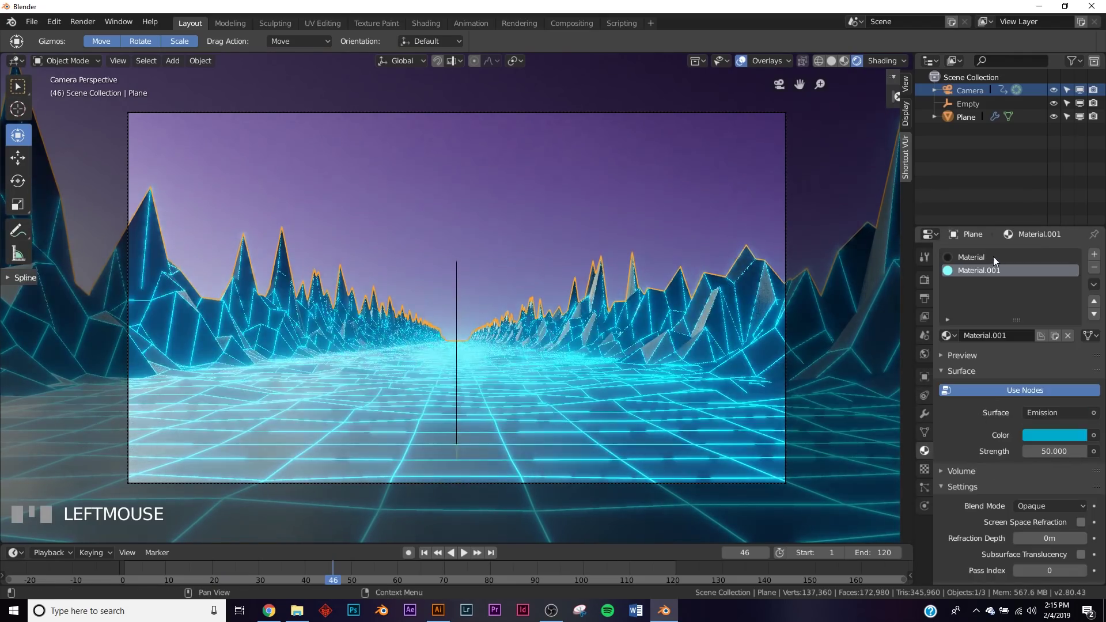
pyautogui.click(979, 257)
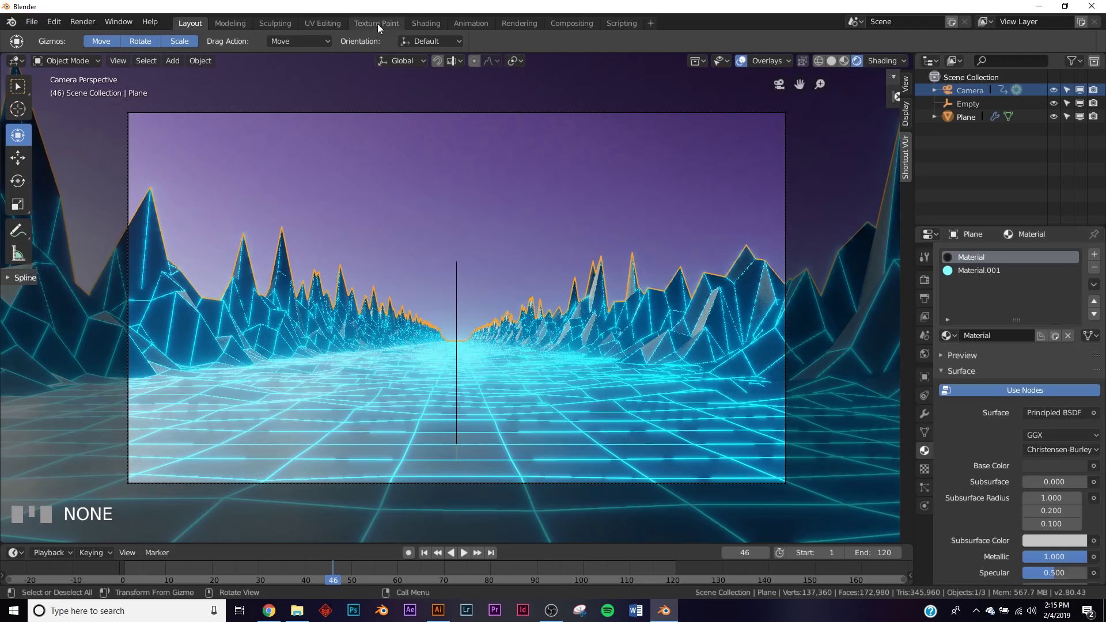
pyautogui.click(426, 23)
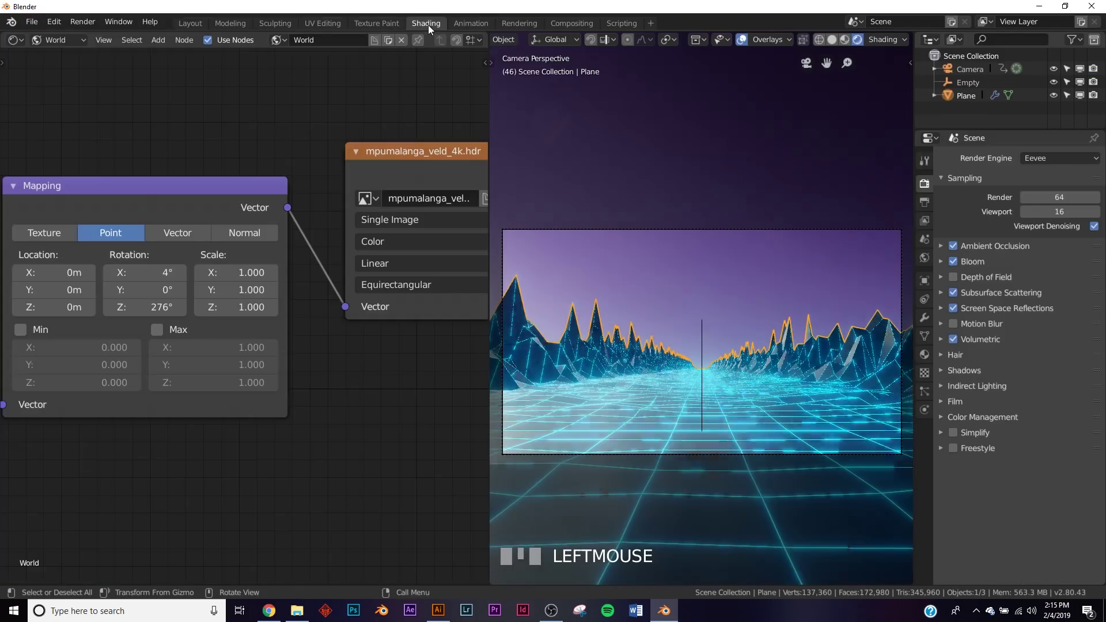
pyautogui.click(67, 56)
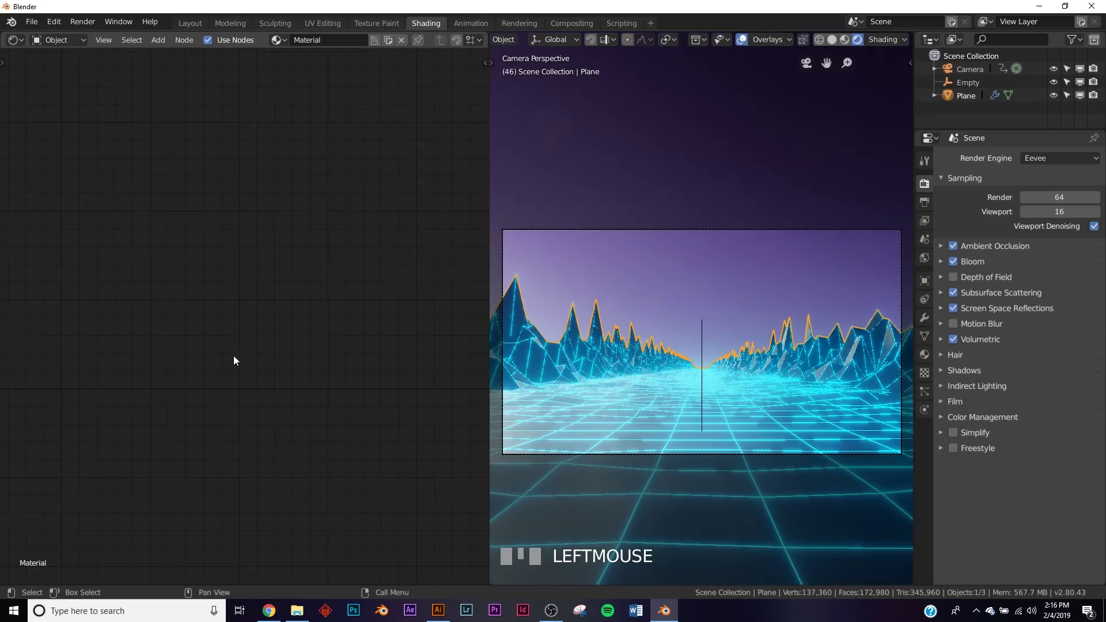
pyautogui.scroll(-4, 284, 374)
pyautogui.moveTo(333, 367); pyautogui.dragTo(278, 288, button='middle')
pyautogui.scroll(3, 332, 308)
pyautogui.scroll(4, 718, 478)
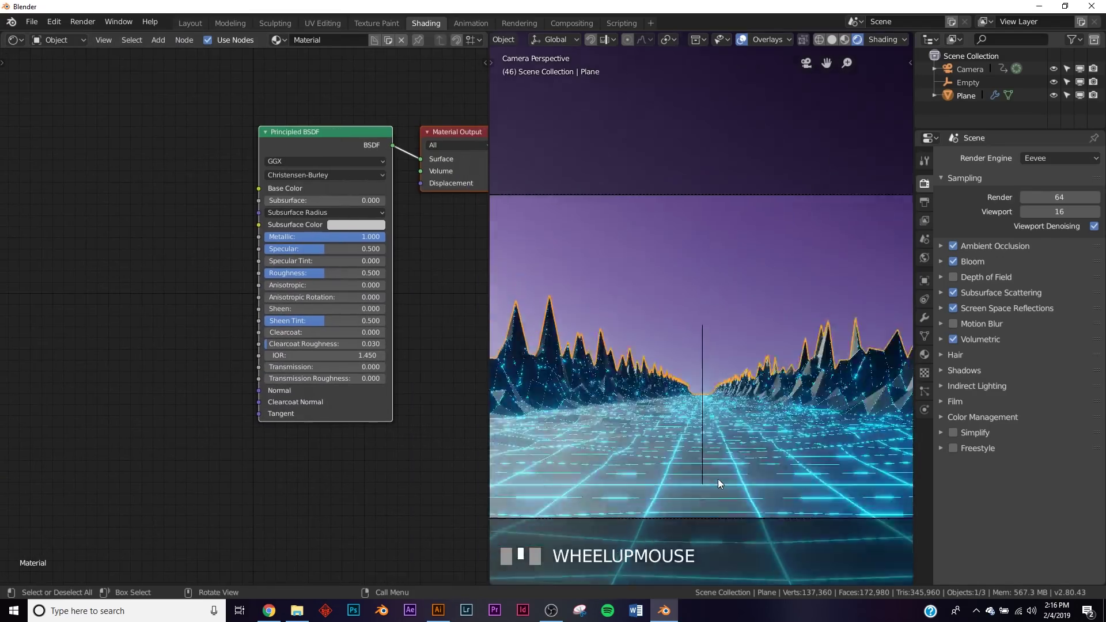
# - Add a Bump node to the dark material and connect its Normal output to the Principled BSDF's Normal input
pyautogui.moveTo(732, 484); pyautogui.dragTo(724, 375, button='middle')
pyautogui.press('KP_0')
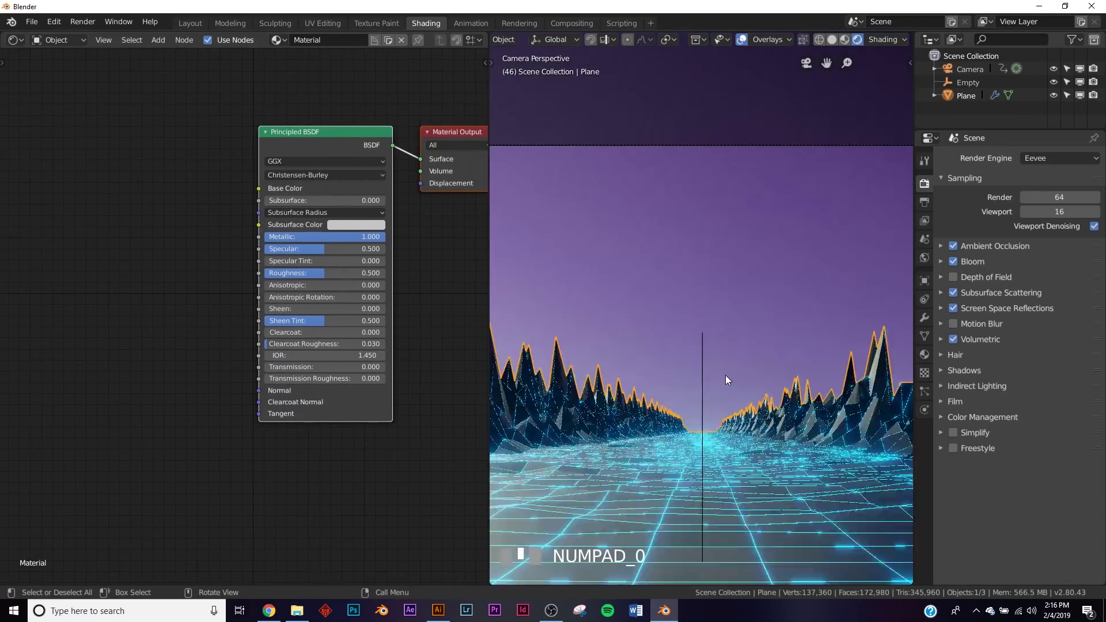
pyautogui.keyDown('shift'); pyautogui.moveTo(725, 421); pyautogui.dragTo(731, 356, button='middle'); pyautogui.keyUp('shift')
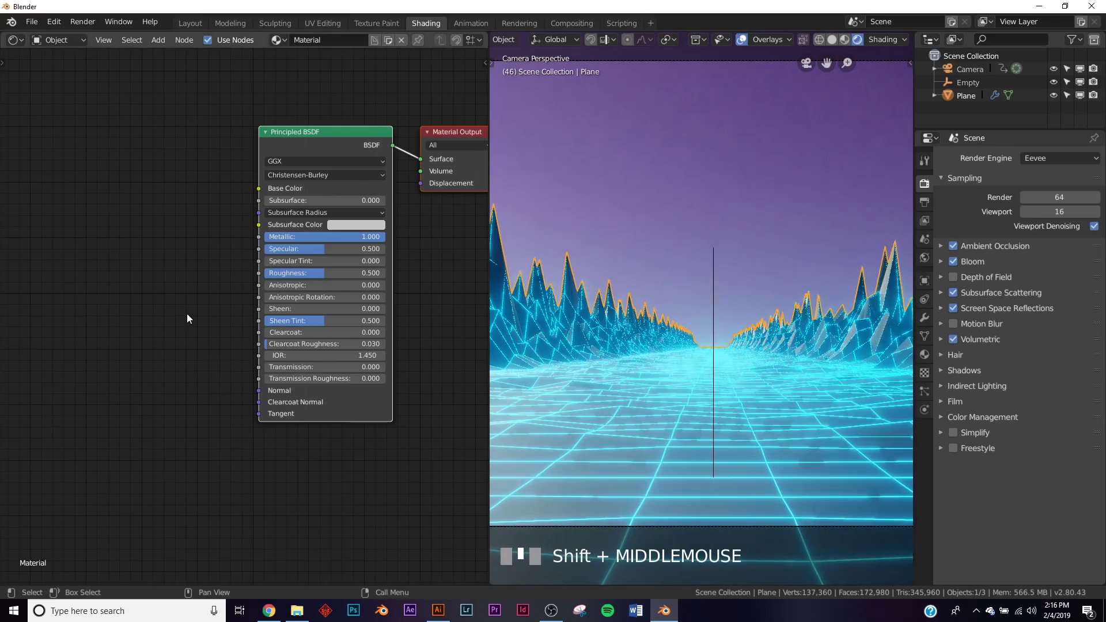
pyautogui.hotkey('shift', 'a')
pyautogui.click(124, 239)
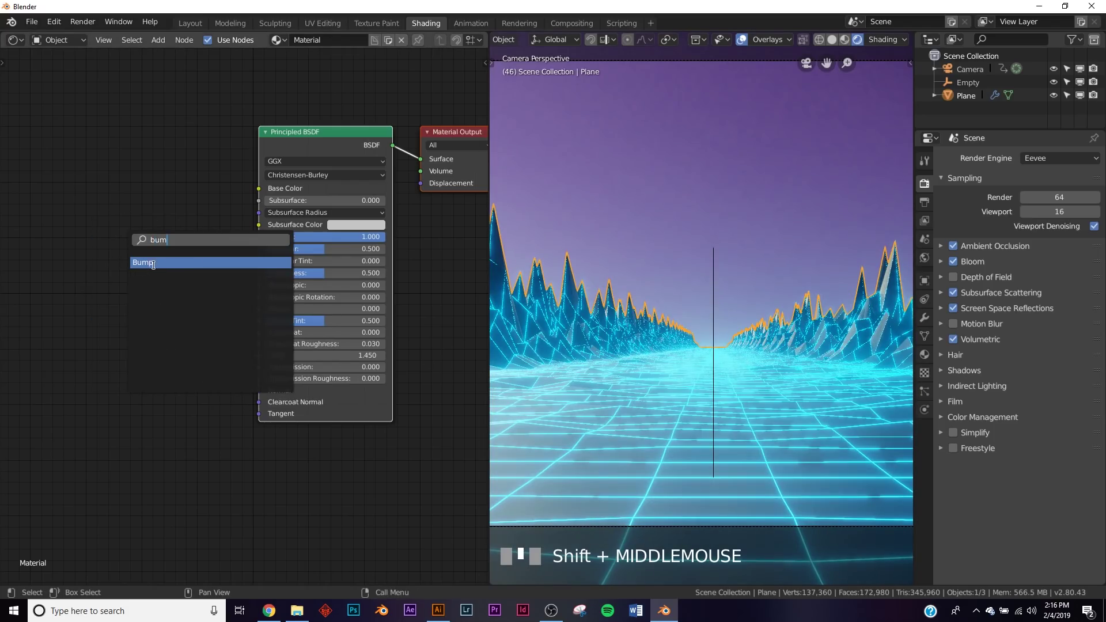
pyautogui.click(154, 265)
pyautogui.click(170, 371)
pyautogui.moveTo(219, 358); pyautogui.dragTo(259, 391)
pyautogui.hotkey('shift', 's')
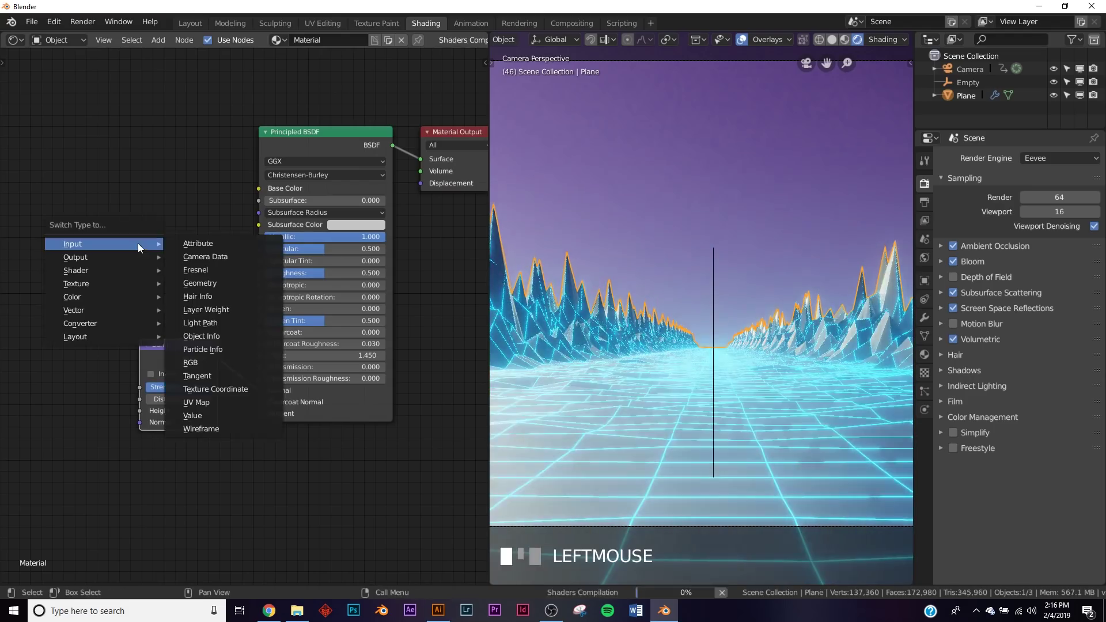
# - Add a Noise Texture node to the dark material and connect its Color output to the Bump node's Height input
pyautogui.hotkey('shift', 'a')
pyautogui.click(139, 195)
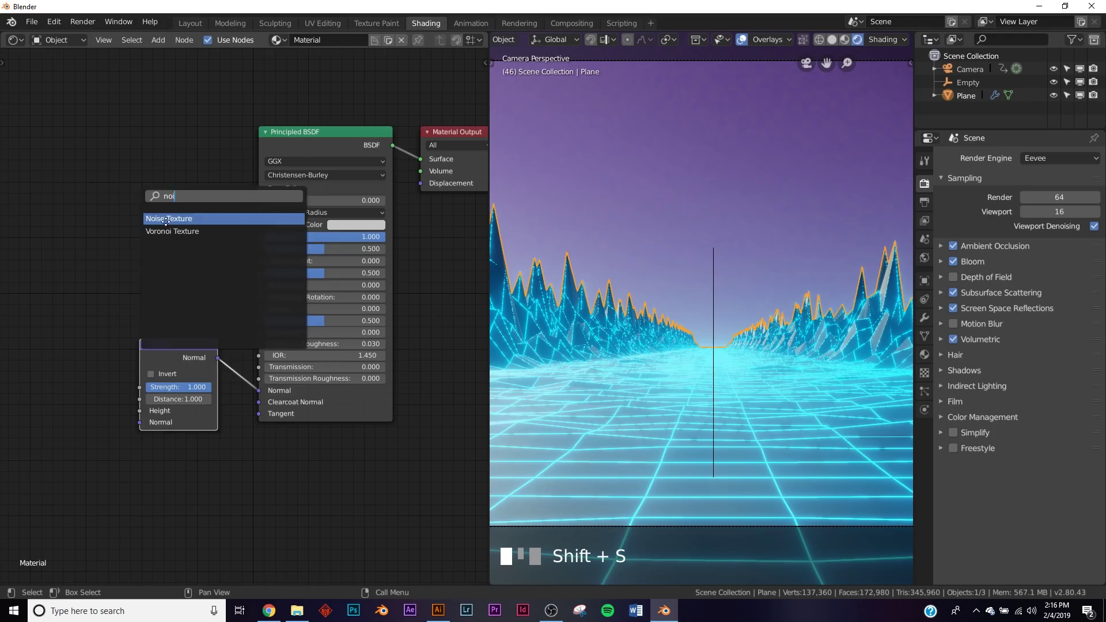
pyautogui.click(166, 218)
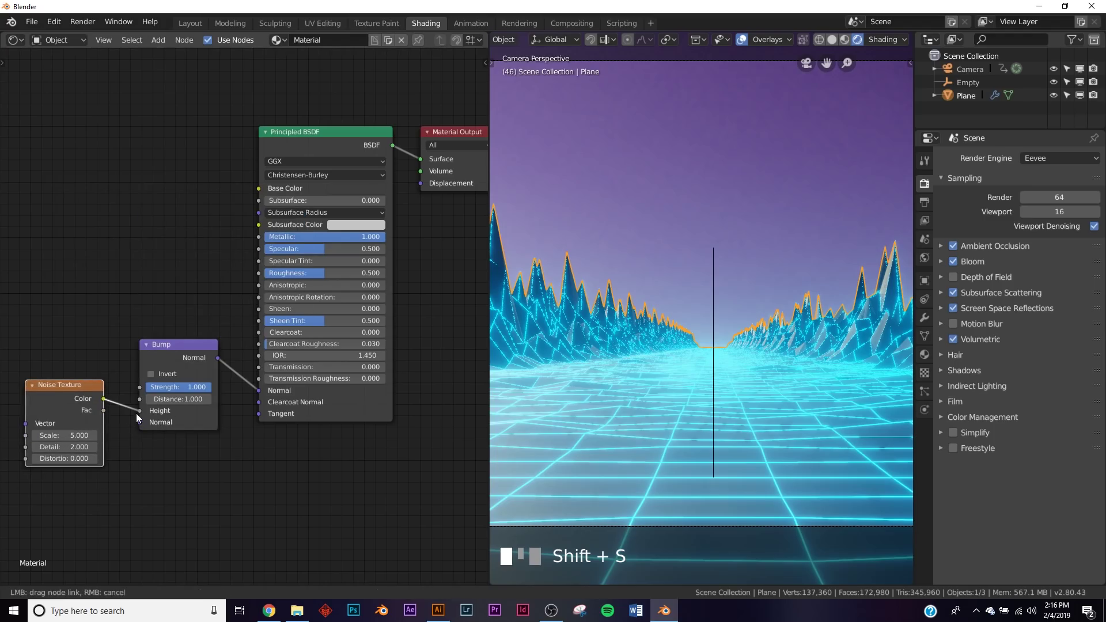
pyautogui.moveTo(136, 413); pyautogui.dragTo(136, 413)
# - Adjust the Noise Texture's scale and lower the Bump node's Strength for a subtler terrain relief
pyautogui.moveTo(138, 439); pyautogui.dragTo(339, 368, button='middle')
pyautogui.scroll(8, 320, 296)
pyautogui.moveTo(177, 372); pyautogui.dragTo(415, 372)
pyautogui.moveTo(193, 349); pyautogui.dragTo(225, 349)
pyautogui.moveTo(421, 282); pyautogui.dragTo(151, 363, button='middle')
pyautogui.moveTo(351, 296); pyautogui.dragTo(131, 390, button='middle')
pyautogui.moveTo(296, 276); pyautogui.dragTo(238, 429, button='middle')
pyautogui.moveTo(245, 280); pyautogui.dragTo(210, 289)
pyautogui.moveTo(44, 529); pyautogui.dragTo(333, 266, button='middle')
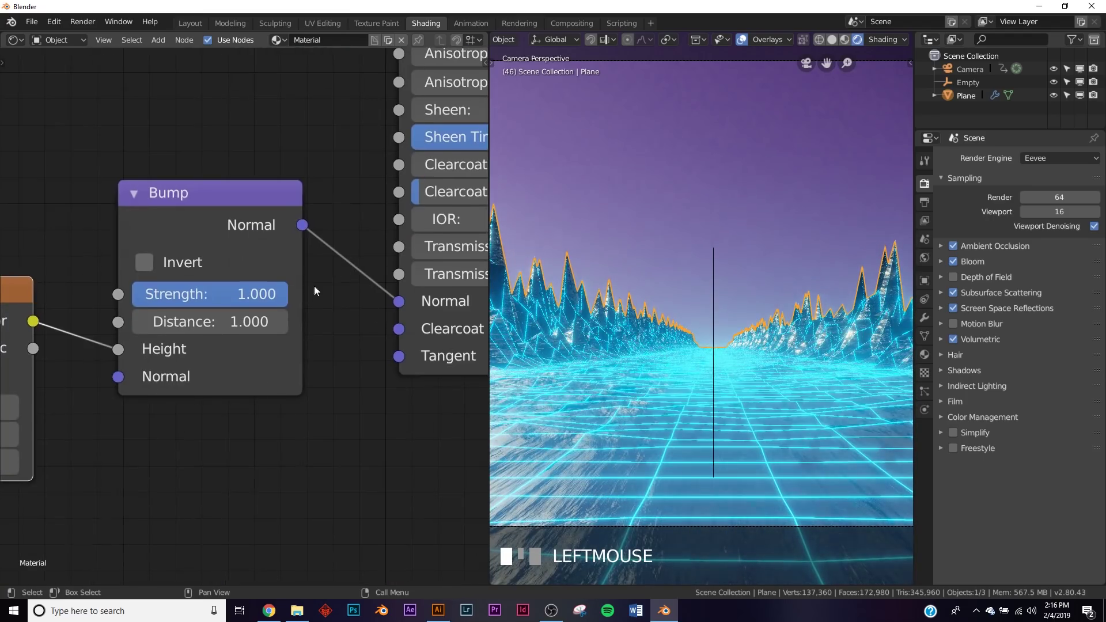
pyautogui.moveTo(277, 294); pyautogui.dragTo(179, 295)
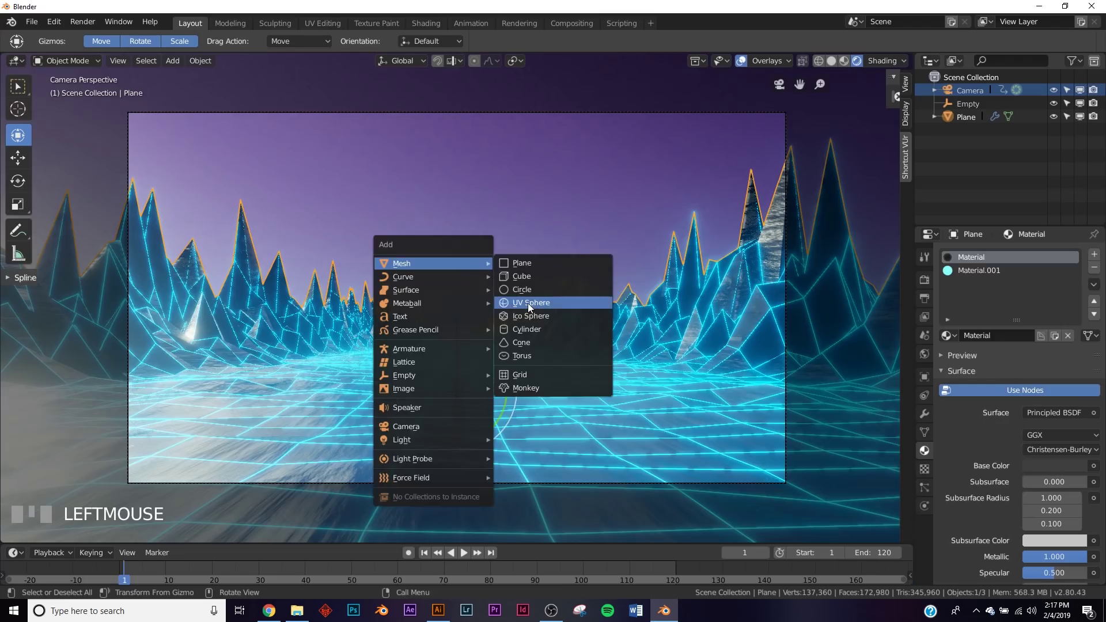
# - Add a UV sphere at the 3D cursor in the valley and shade it smooth
pyautogui.click(528, 303)
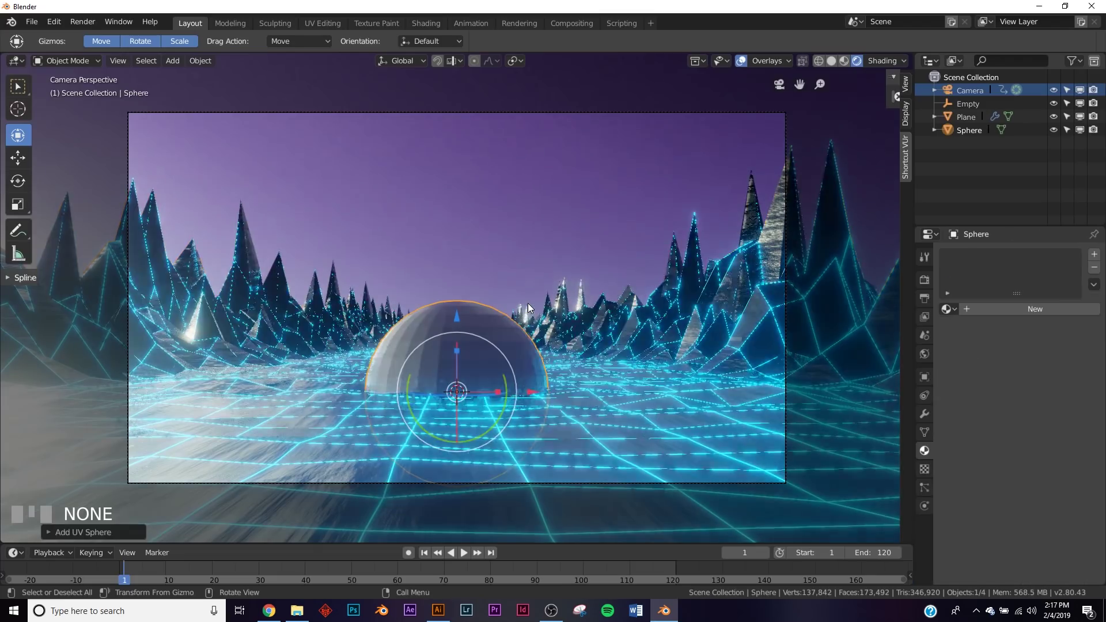
pyautogui.rightClick(469, 264)
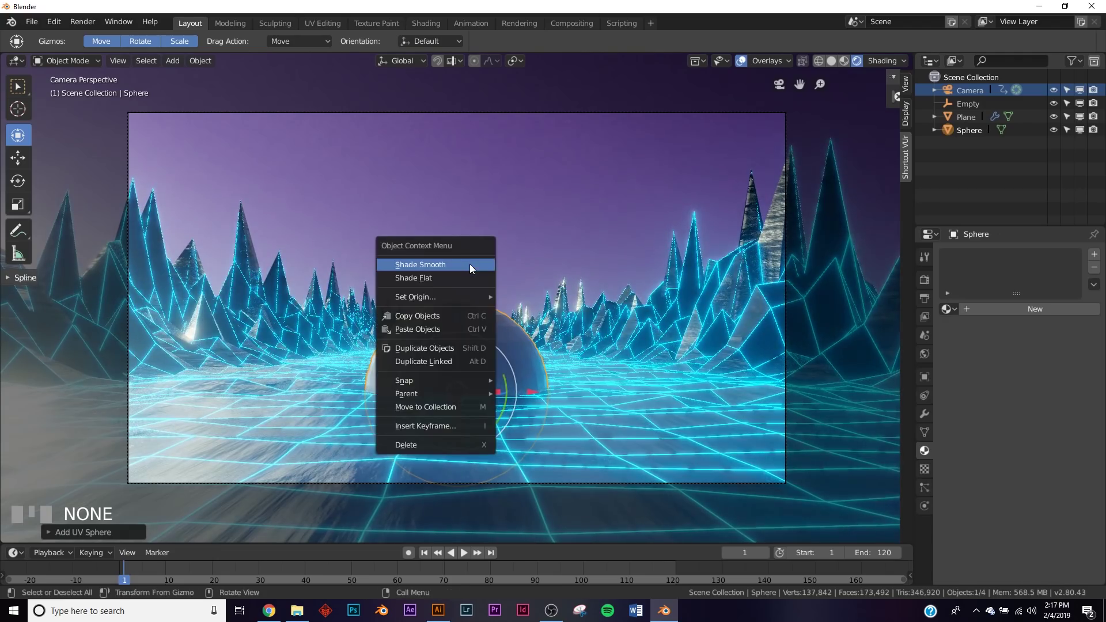
pyautogui.click(470, 265)
# - Move the sphere along the Y axis to the far end of the valley and return to the camera view
pyautogui.moveTo(470, 265); pyautogui.dragTo(570, 383, button='middle')
pyautogui.scroll(-6, 570, 382)
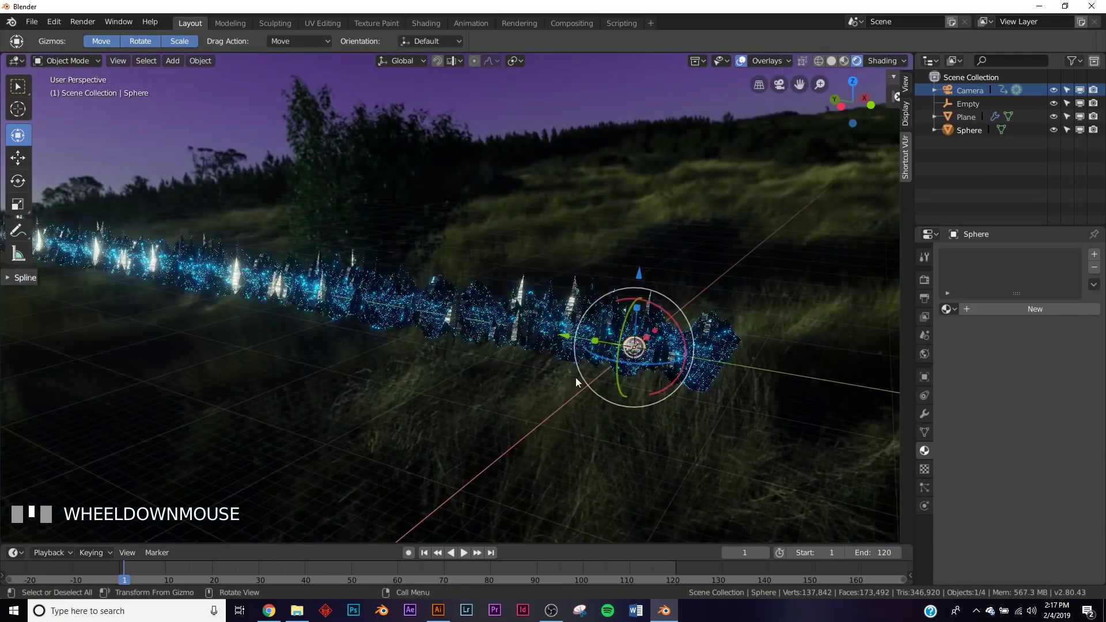
pyautogui.moveTo(561, 335); pyautogui.dragTo(29, 256)
pyautogui.scroll(-4, 236, 304)
pyautogui.keyDown('shift'); pyautogui.moveTo(236, 305); pyautogui.dragTo(419, 327, button='middle'); pyautogui.keyUp('shift')
pyautogui.moveTo(344, 288); pyautogui.dragTo(17, 230)
pyautogui.hotkey('ctrl', 'z')
pyautogui.press('KP_0')
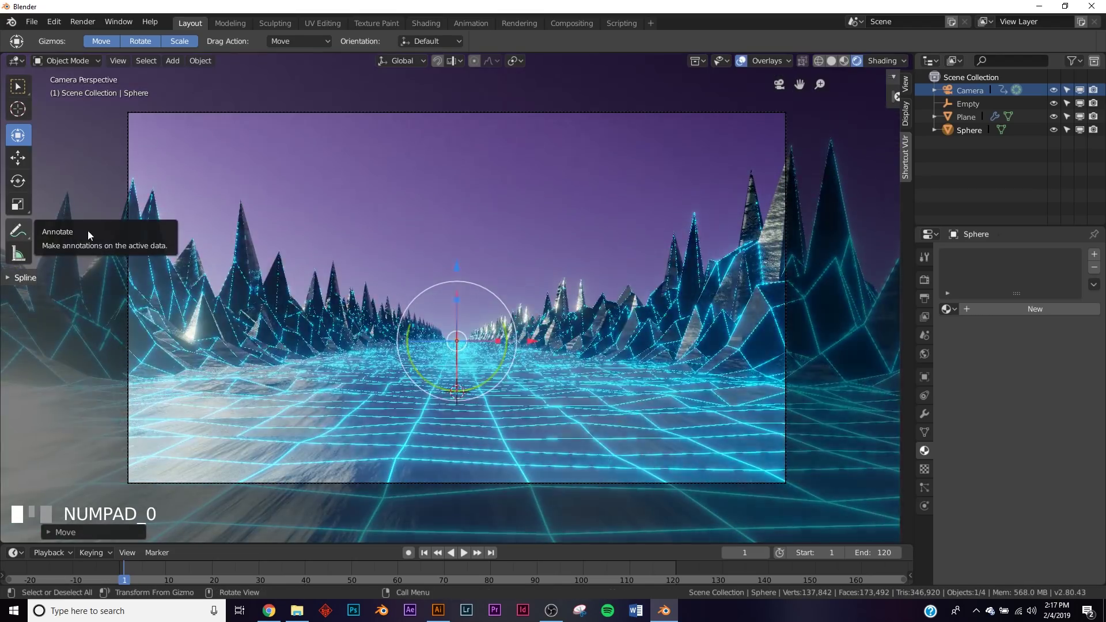
# - Scale the sphere up until it rises as a large sun disc behind the mountains on the horizon
pyautogui.press('s')
pyautogui.click(105, 349)
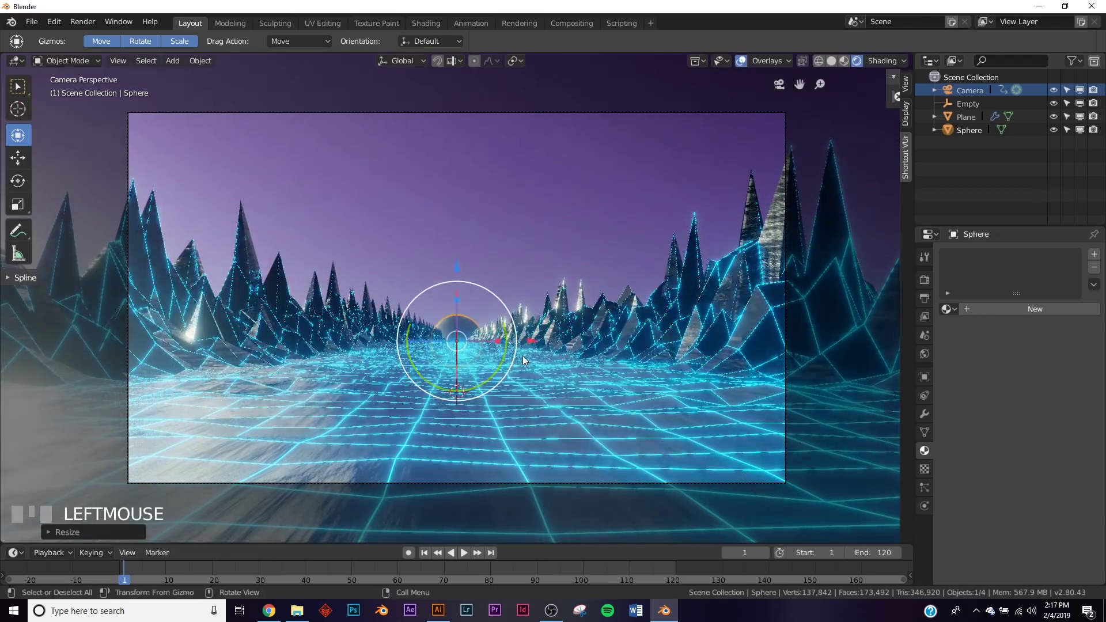
pyautogui.press('s')
pyautogui.click(703, 352)
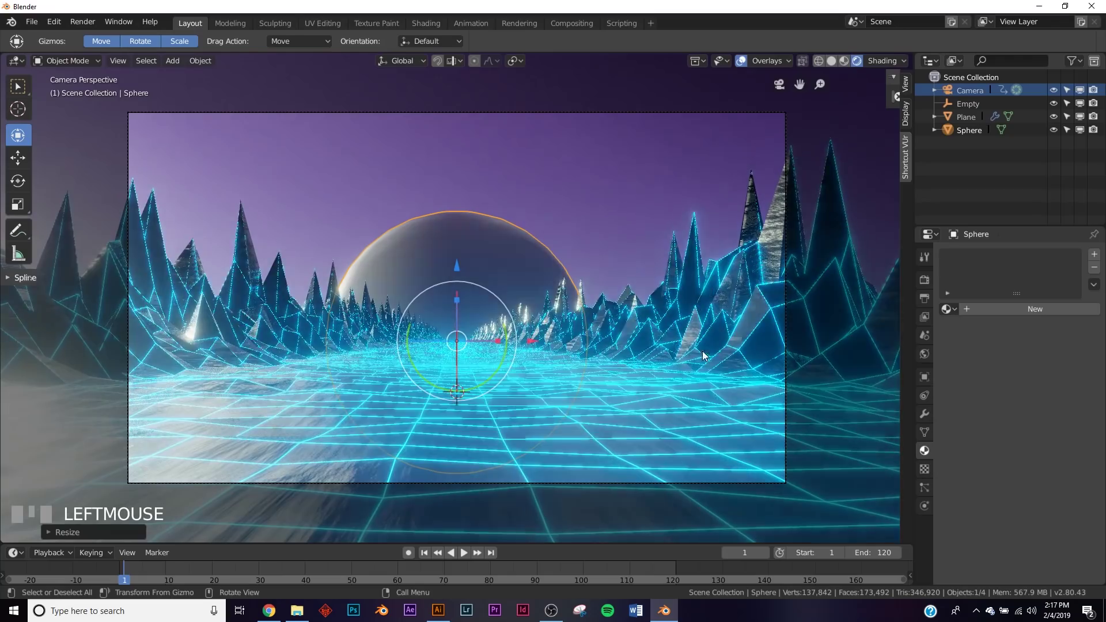
# - Smooth the sphere's outline by subdividing its whole mesh with 2 cuts and slightly more smoothness, ending in Object Mode
pyautogui.rightClick(603, 249)
pyautogui.click(606, 248)
pyautogui.press('Tab')
pyautogui.rightClick(584, 224)
pyautogui.click(584, 224)
pyautogui.click(127, 529)
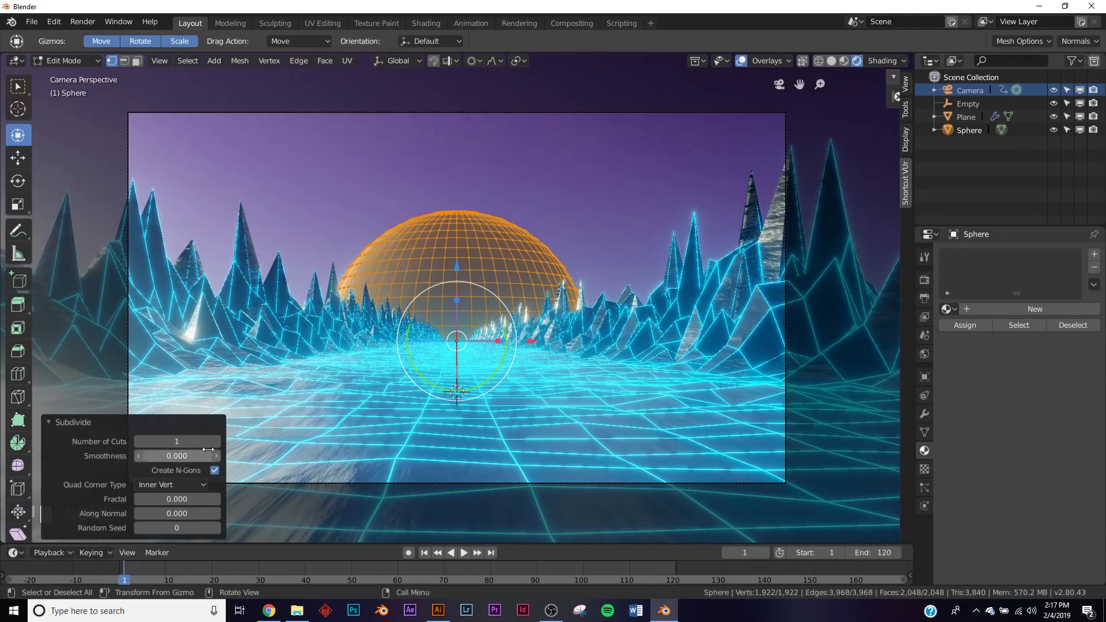
pyautogui.click(215, 442)
pyautogui.click(215, 456)
pyautogui.press('Tab')
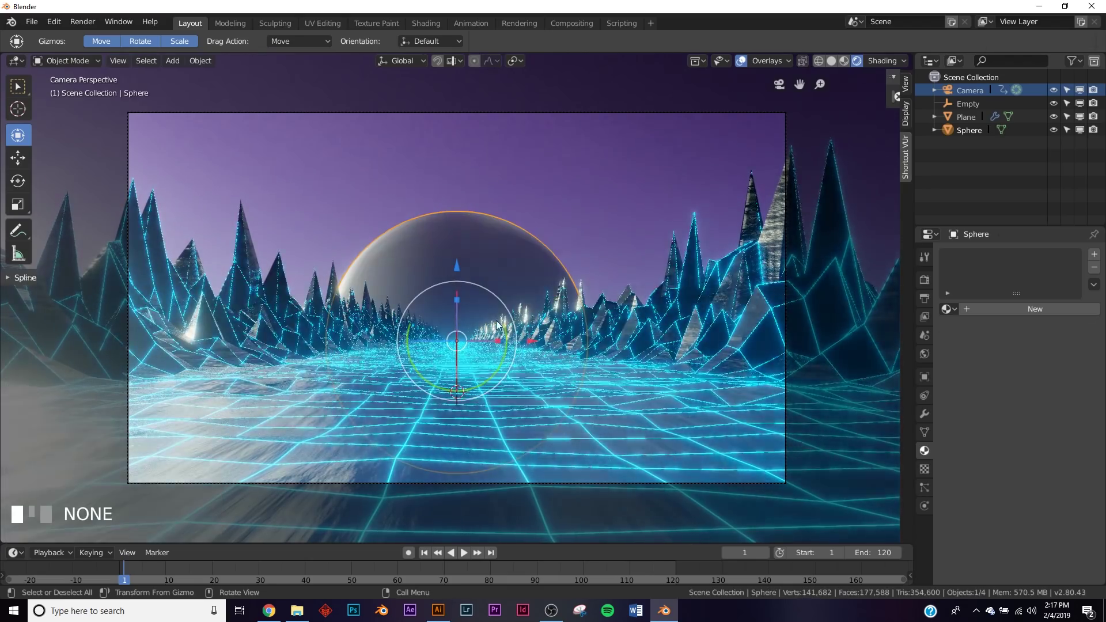
# - Create a new material for the sphere and set its surface shader to Emission
pyautogui.click(1001, 309)
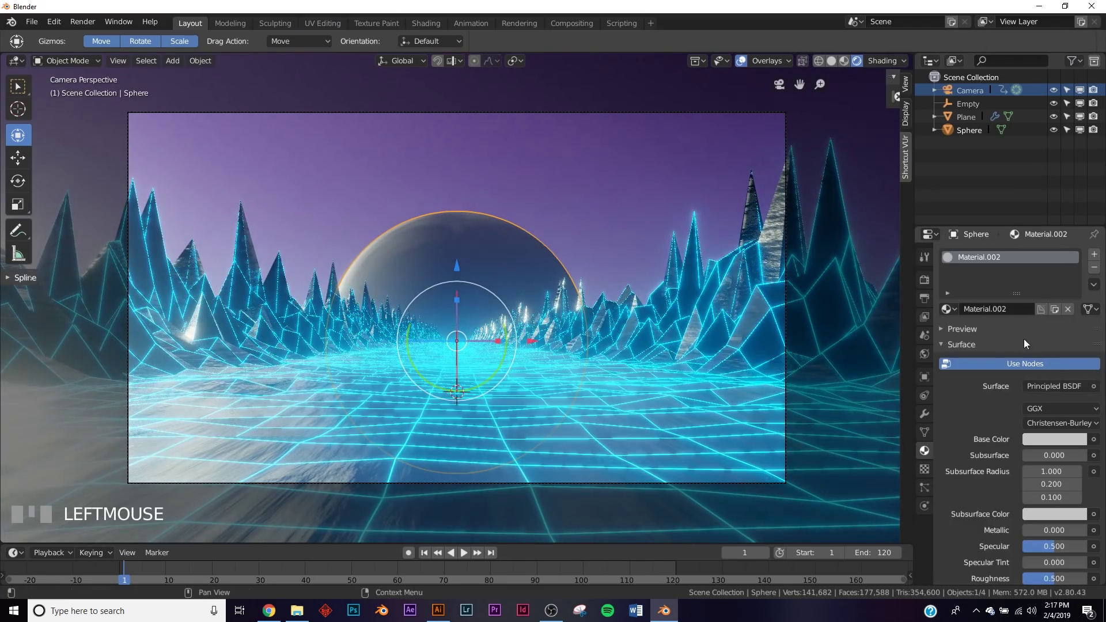
pyautogui.click(1045, 386)
pyautogui.click(946, 126)
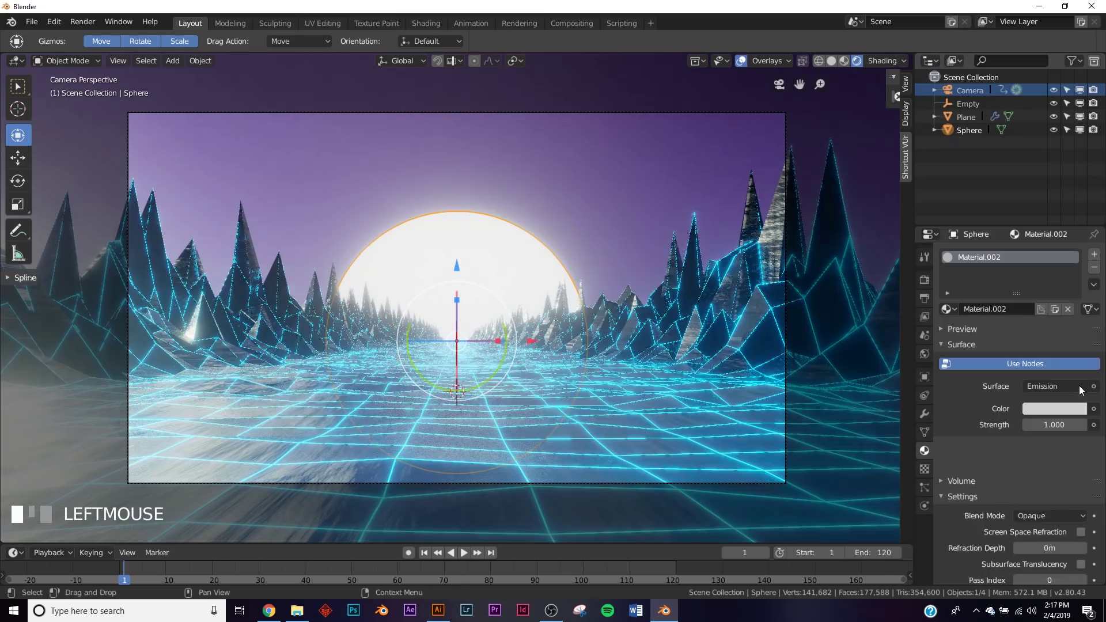
# - Set the sphere's emission color to orange (R 1.000, G 0.151, B 0.000) and its strength to 1.5, then deselect it
pyautogui.click(1048, 409)
pyautogui.moveTo(1018, 311); pyautogui.dragTo(996, 311)
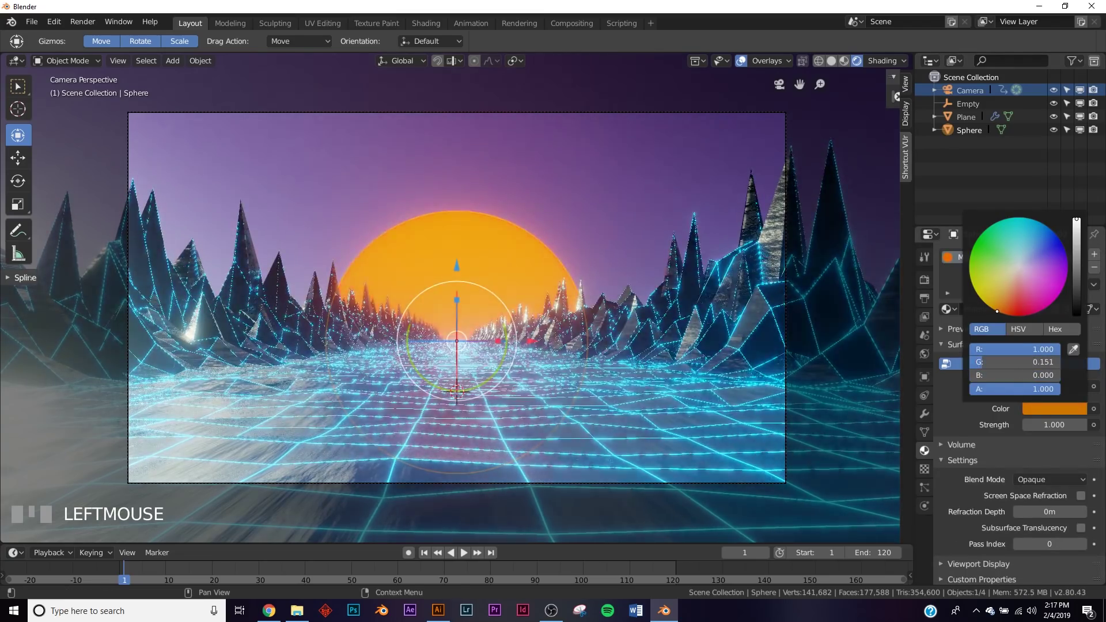
pyautogui.click(1082, 425)
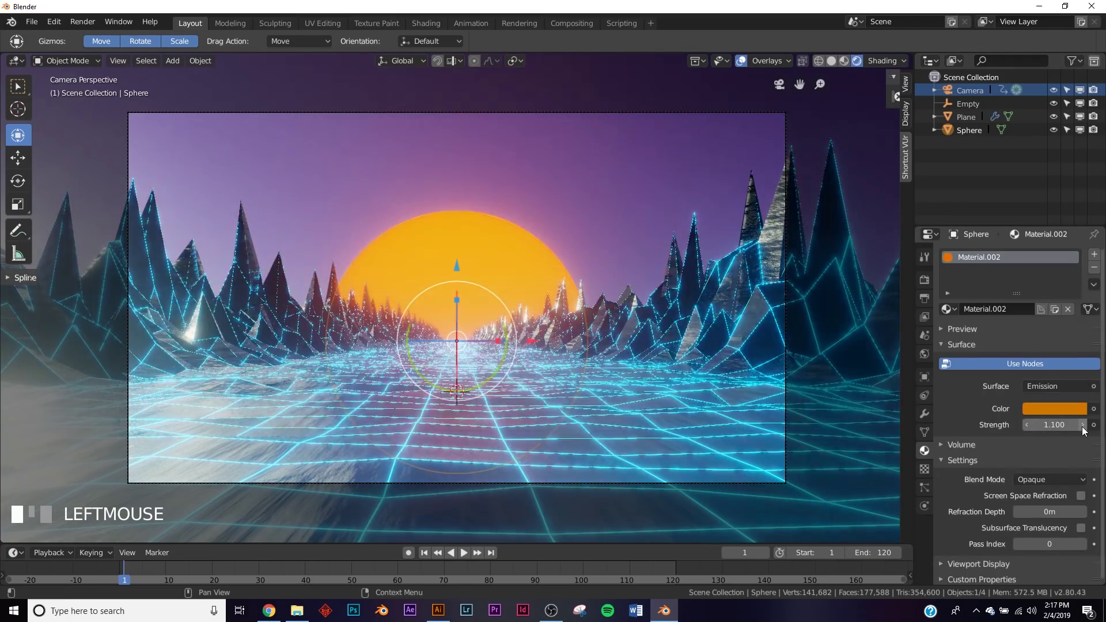
pyautogui.click(1082, 425)
pyautogui.click(1082, 425)
pyautogui.click(552, 184)
# - Parent the sphere to the camera using the Object option and clear the selection
pyautogui.click(475, 267)
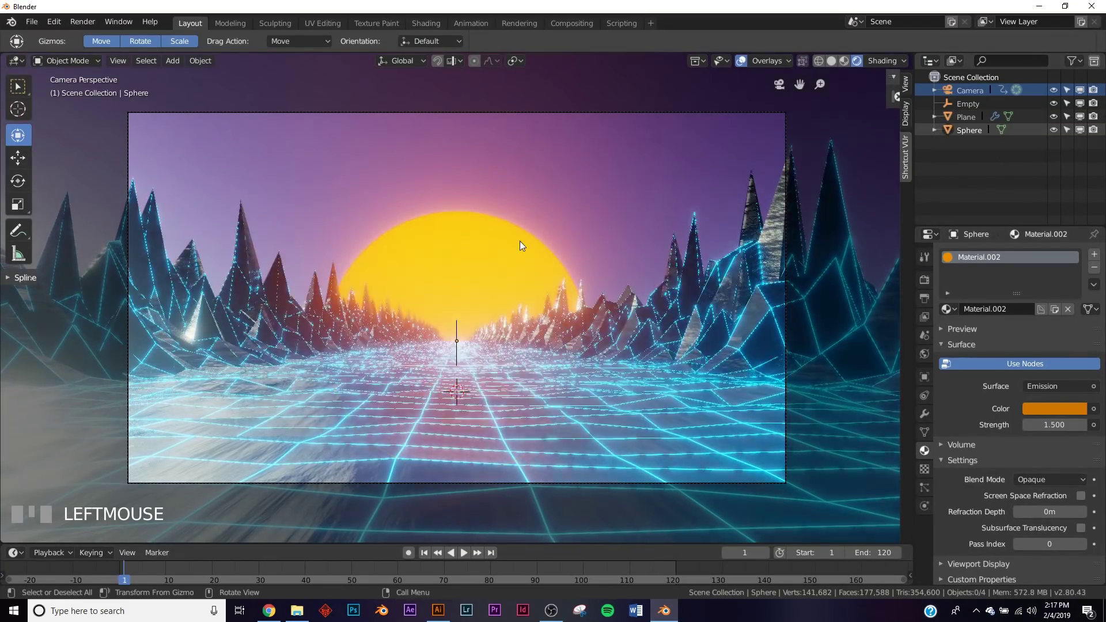
pyautogui.keyDown('shift'); pyautogui.click(976, 94); pyautogui.keyUp('shift')
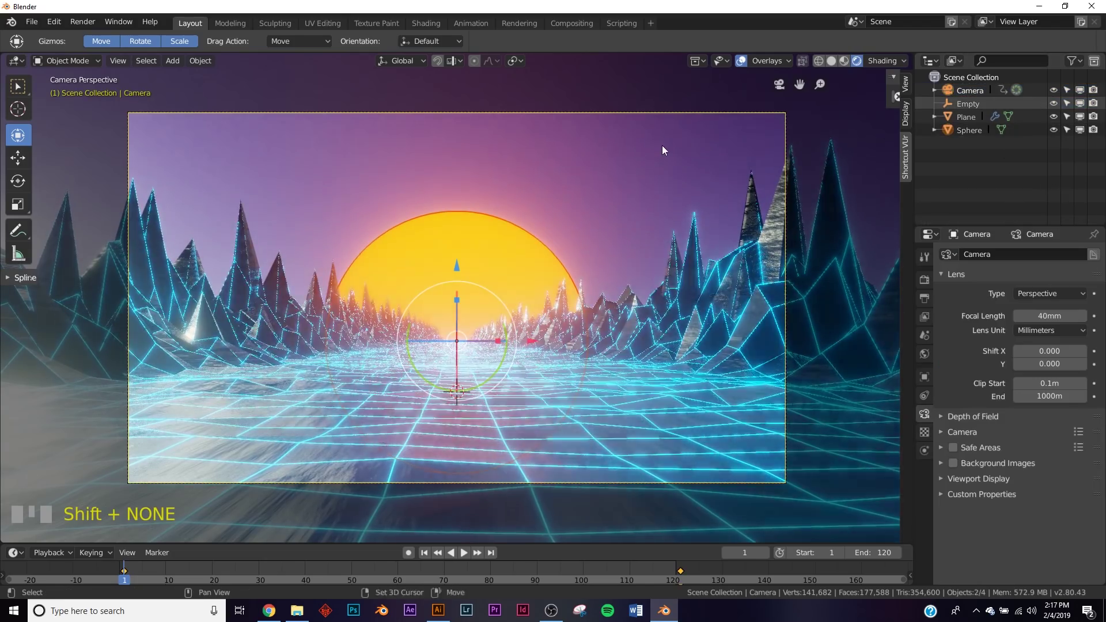
pyautogui.hotkey('ctrl', 'p')
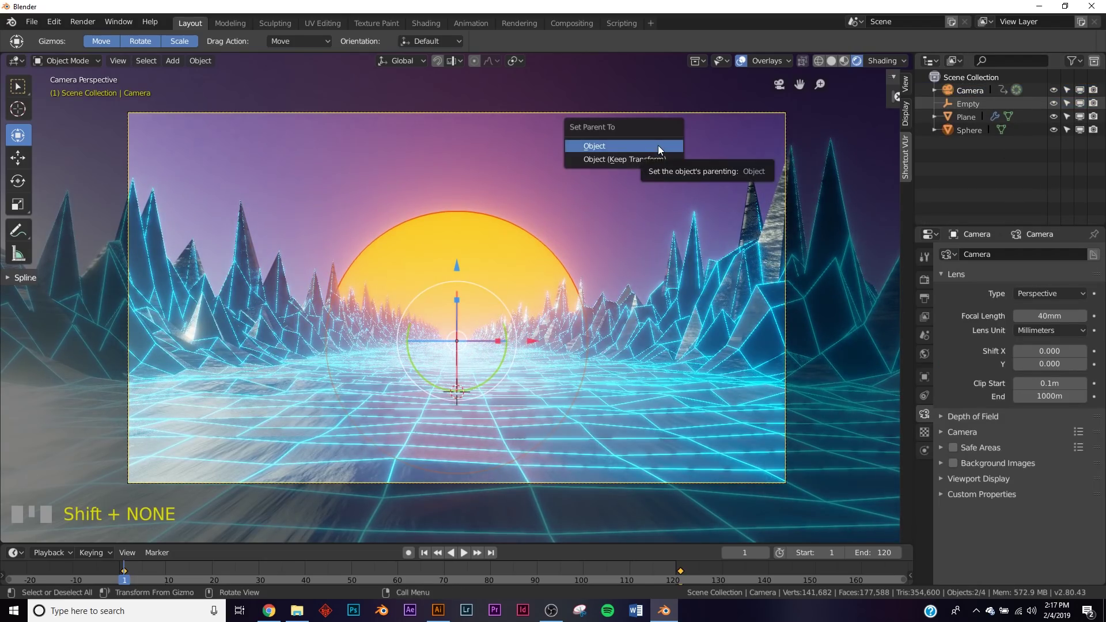
pyautogui.click(657, 144)
pyautogui.click(605, 215)
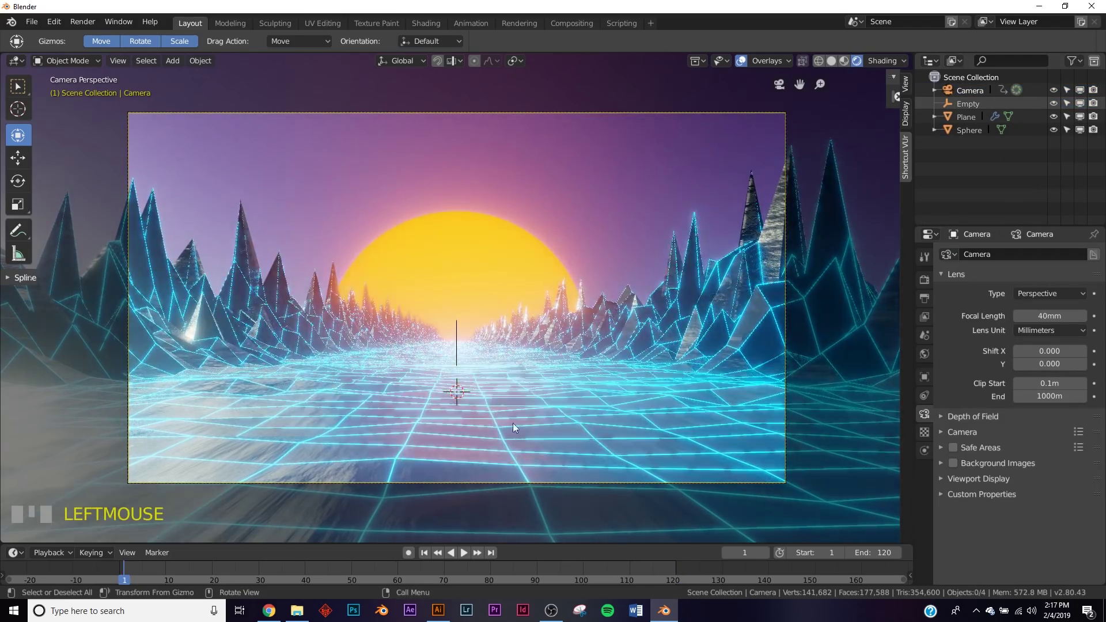
# - Play the flythrough from the camera view to check how the sun follows the camera, and stop playback
pyautogui.click(465, 554)
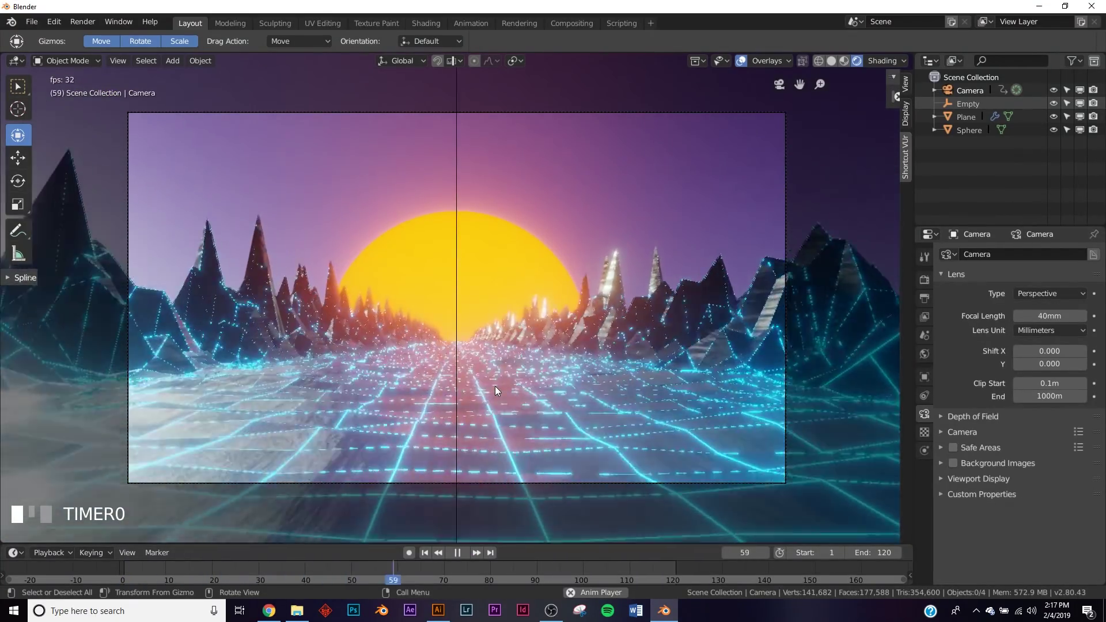
pyautogui.scroll(2, 522, 290)
pyautogui.scroll(-1, 520, 290)
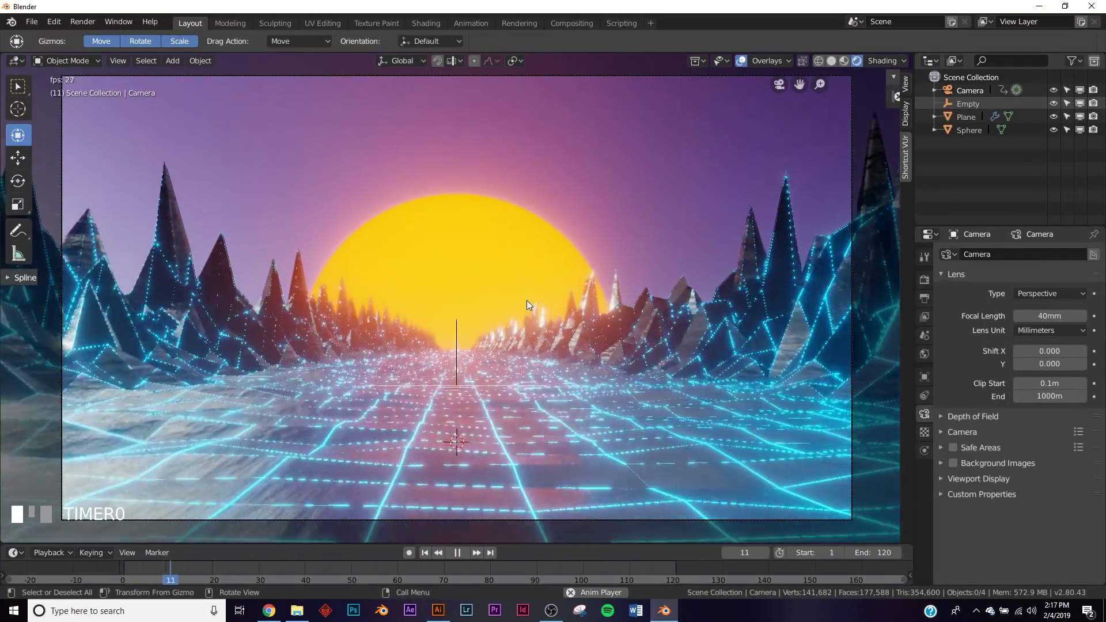
pyautogui.click(454, 554)
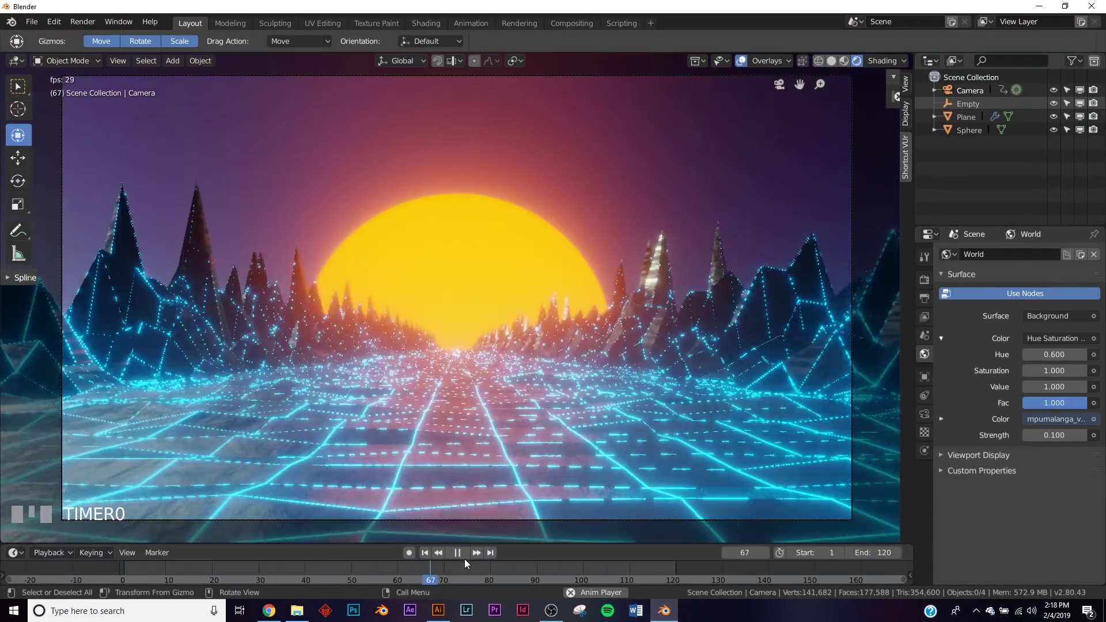
# - Set the World background strength to 0.1, replay the animation briefly, and return to the first frame
pyautogui.click(460, 555)
pyautogui.click(424, 553)
# - Render a still image of frame 1, inspect it up close, and return to the main window
pyautogui.click(83, 23)
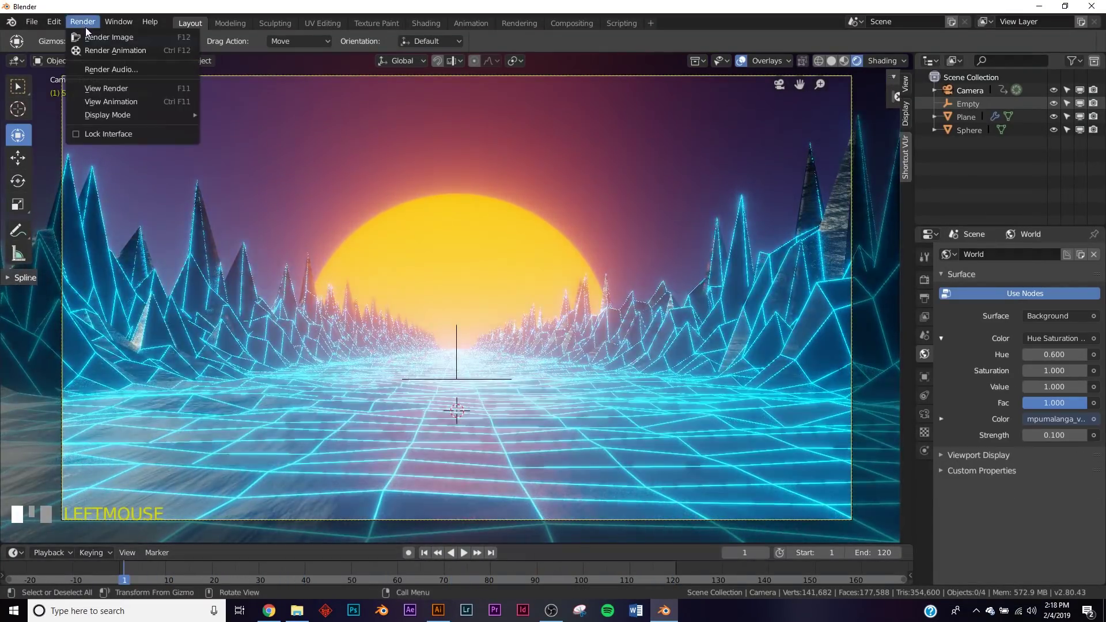
pyautogui.click(91, 38)
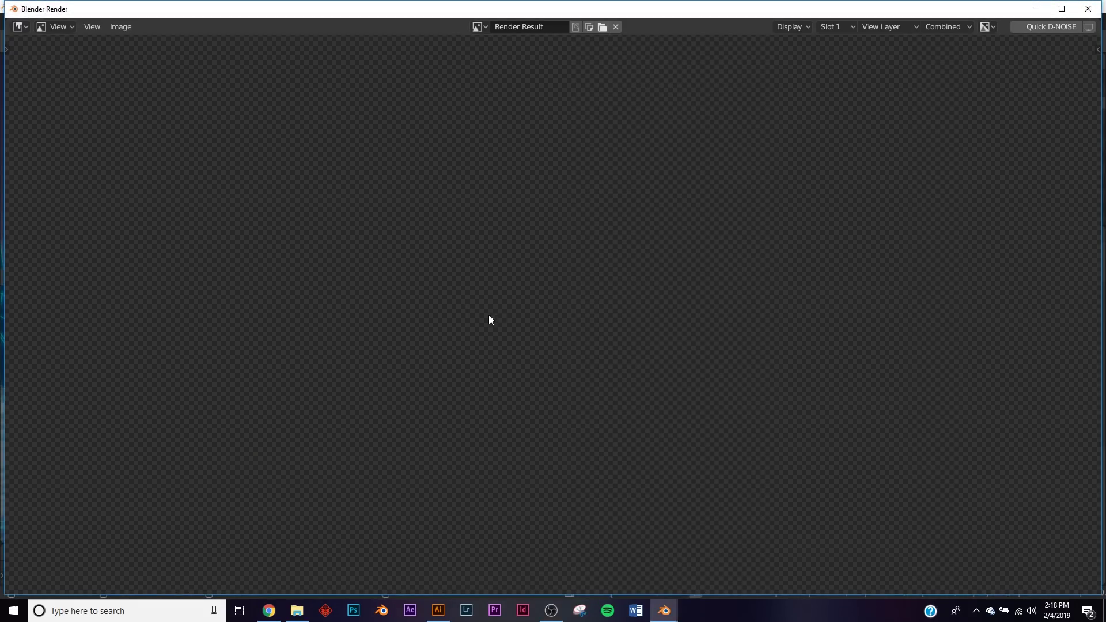
pyautogui.scroll(-5, 499, 312)
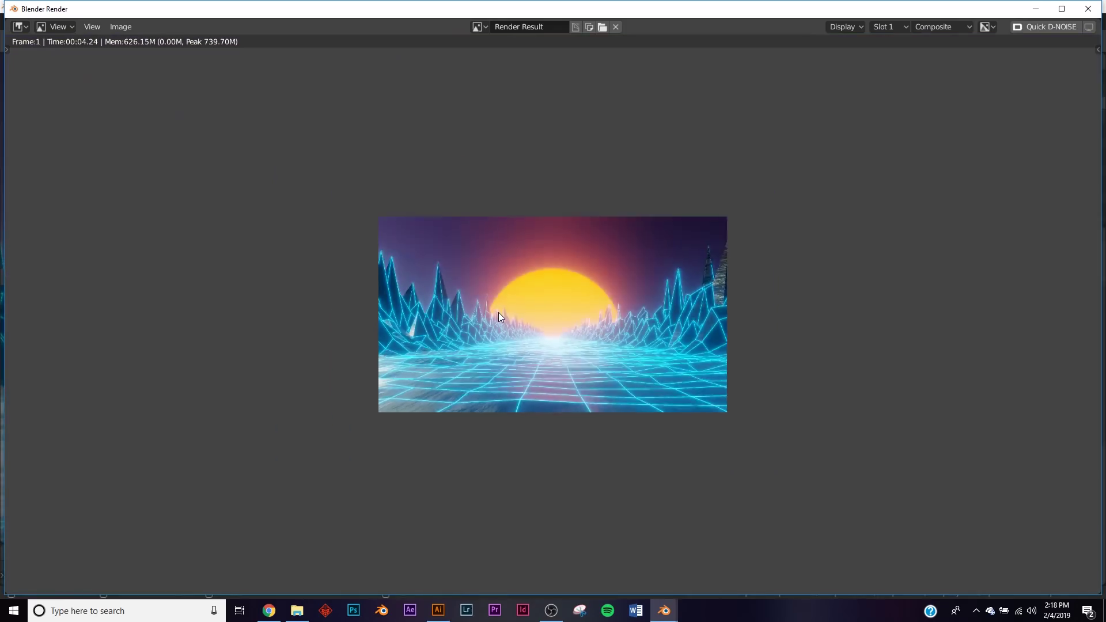
pyautogui.scroll(3, 499, 312)
pyautogui.scroll(1, 499, 312)
pyautogui.scroll(-1, 499, 312)
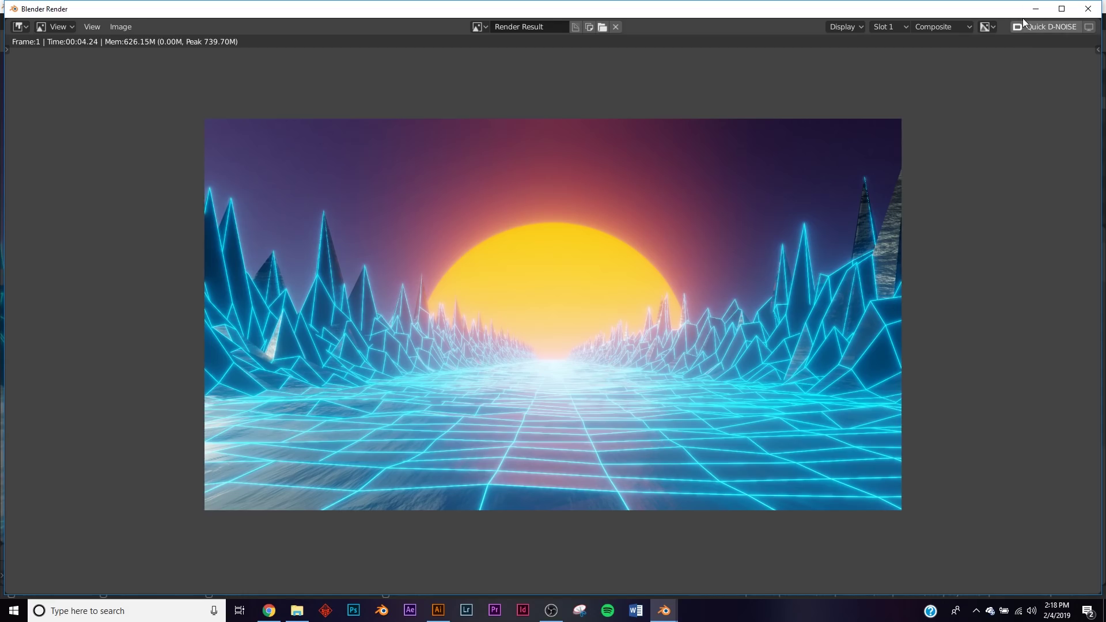
pyautogui.click(1035, 10)
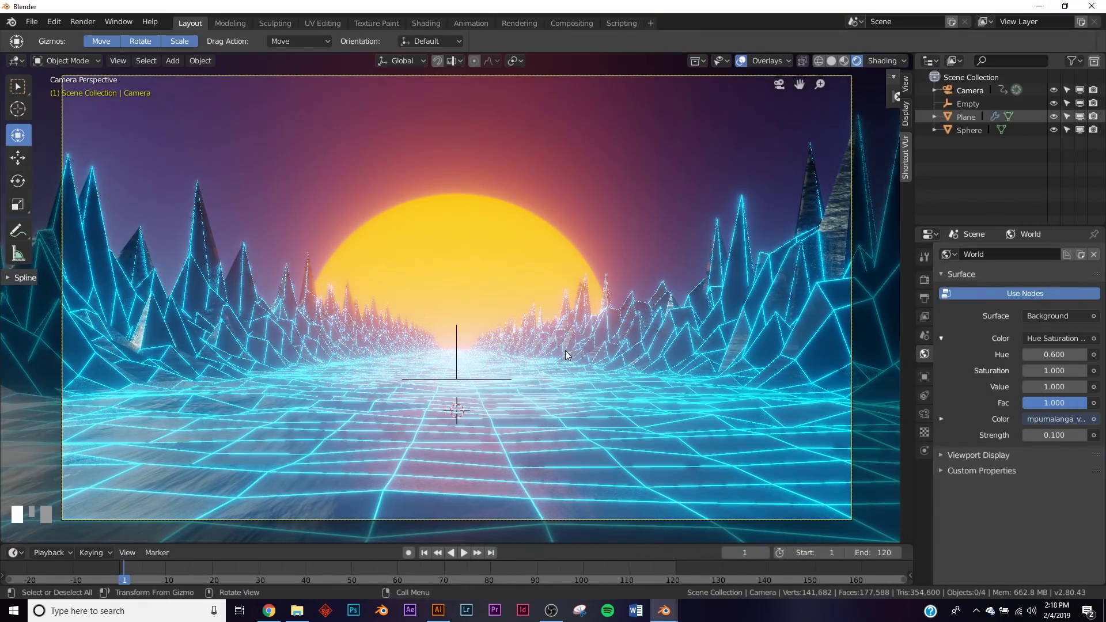